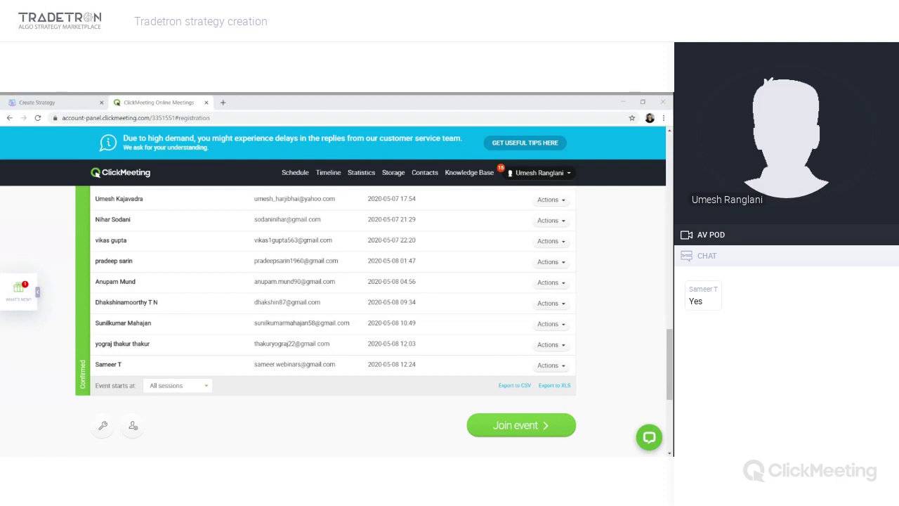
# - Switch to the Create Strategy page and name the strategy "Straddles"
pyautogui.click(46, 101)
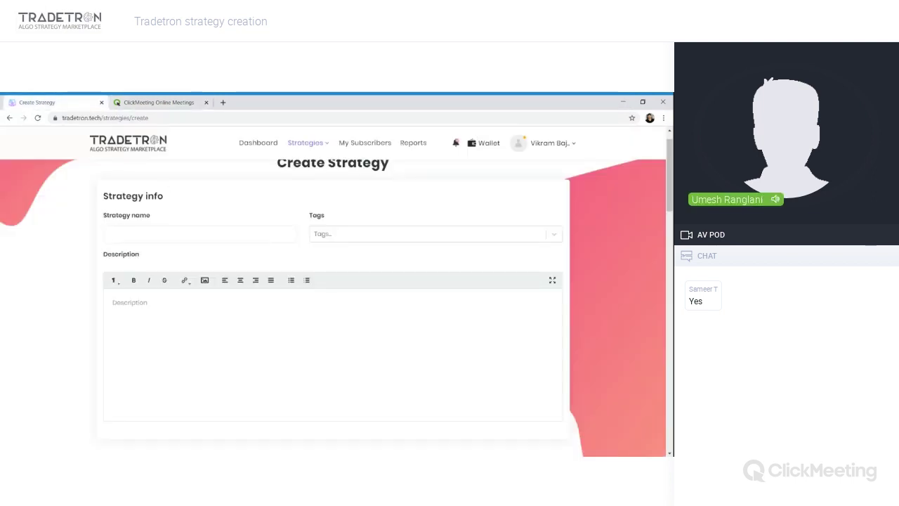
pyautogui.write('S')
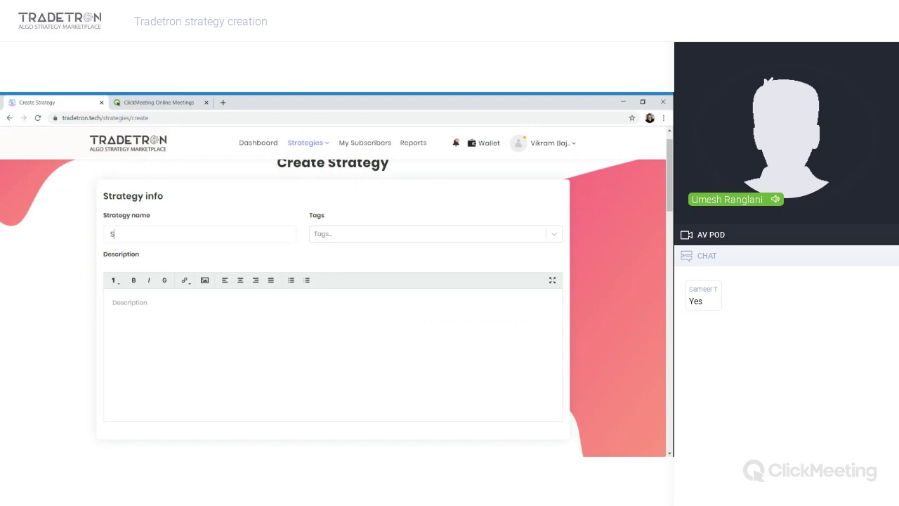
pyautogui.write('traddles')
# - Look over the strategy form from the description down to the Entry section of Set 1
pyautogui.scroll(-3, 334, 307)
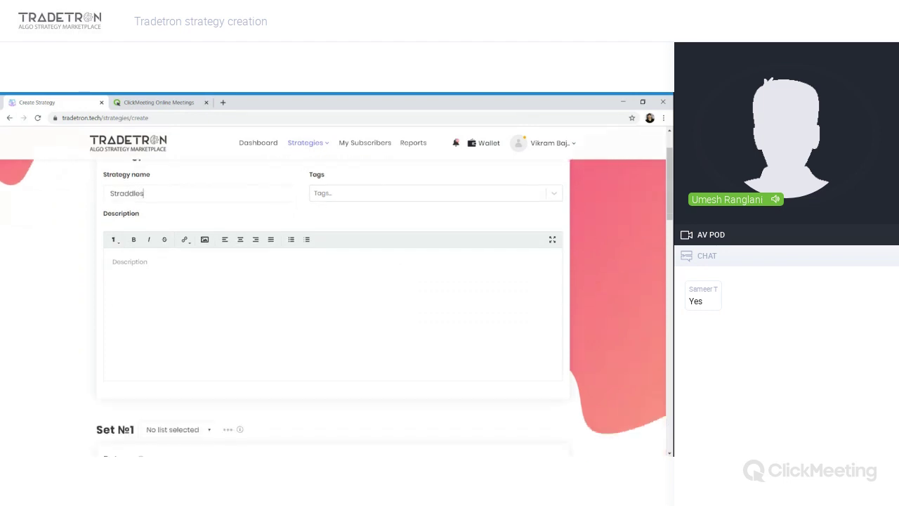
pyautogui.scroll(-2, 334, 307)
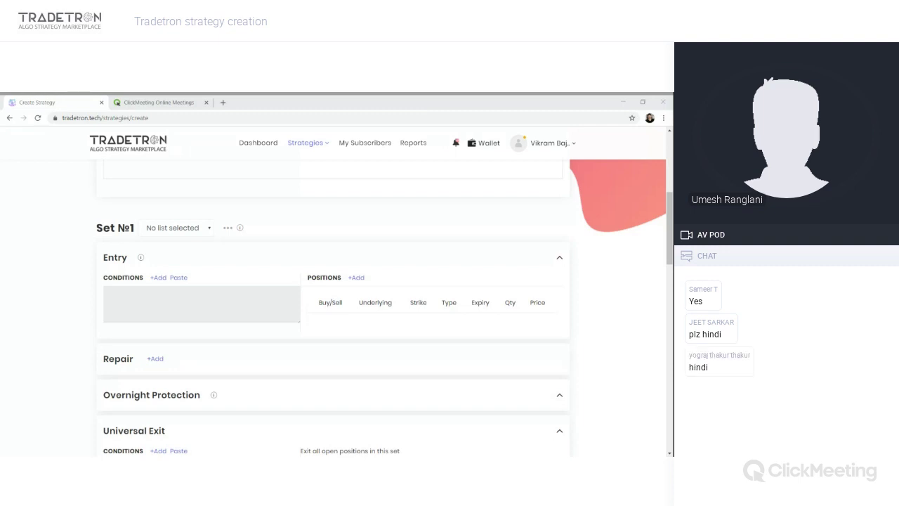
pyautogui.click(177, 297)
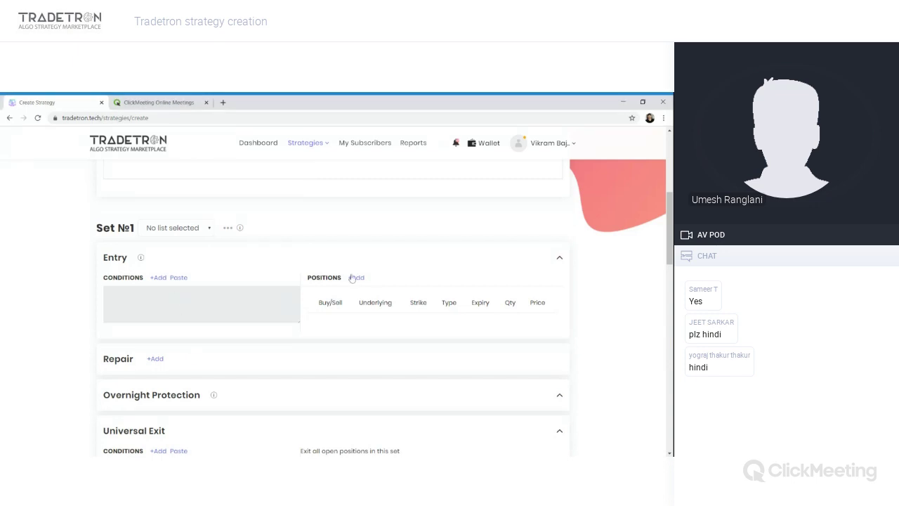
pyautogui.scroll(3, 274, 263)
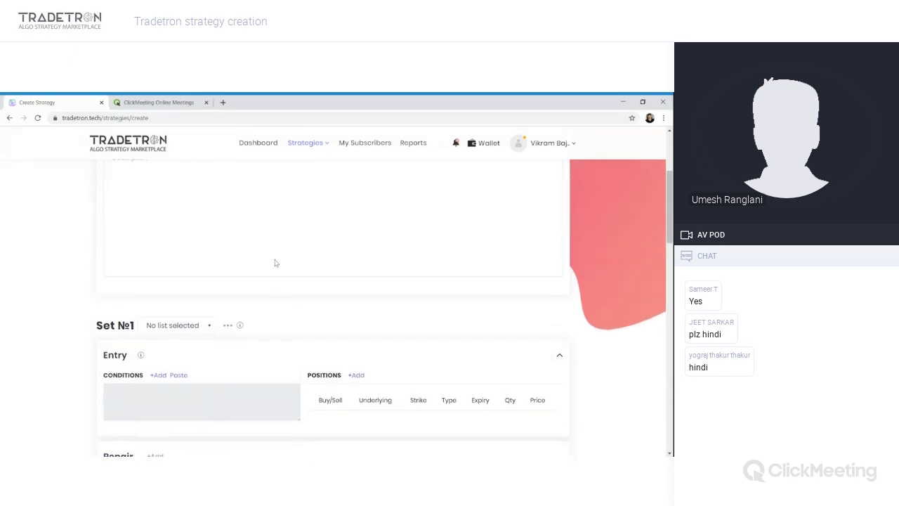
pyautogui.scroll(-1, 275, 263)
pyautogui.scroll(2, 275, 263)
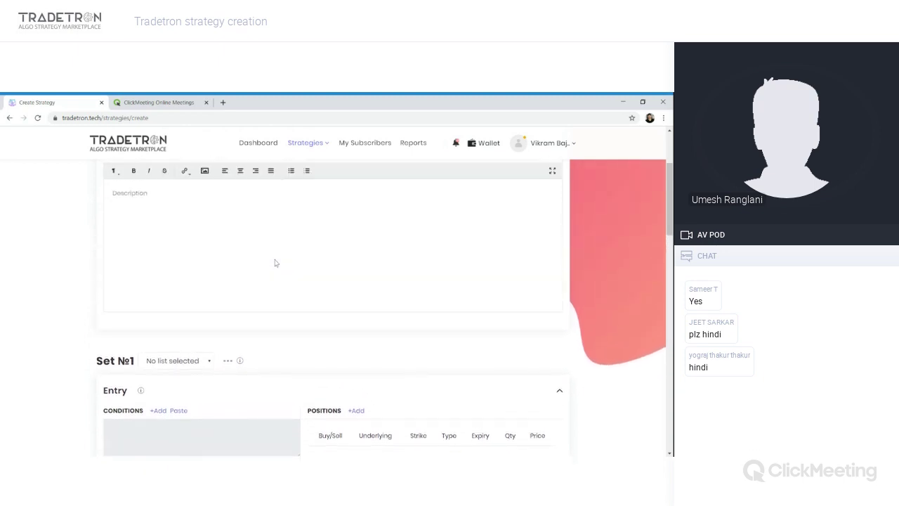
pyautogui.scroll(1, 274, 262)
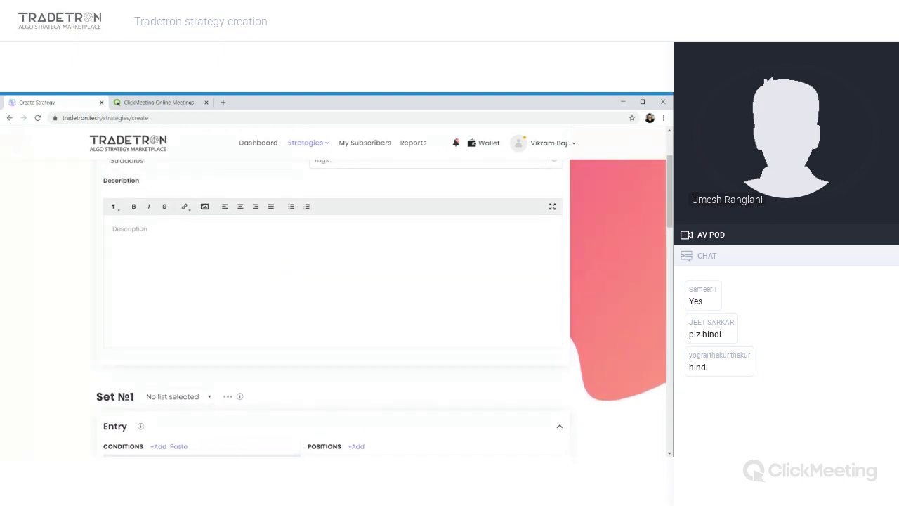
pyautogui.scroll(-4, 275, 262)
pyautogui.scroll(-1, 274, 262)
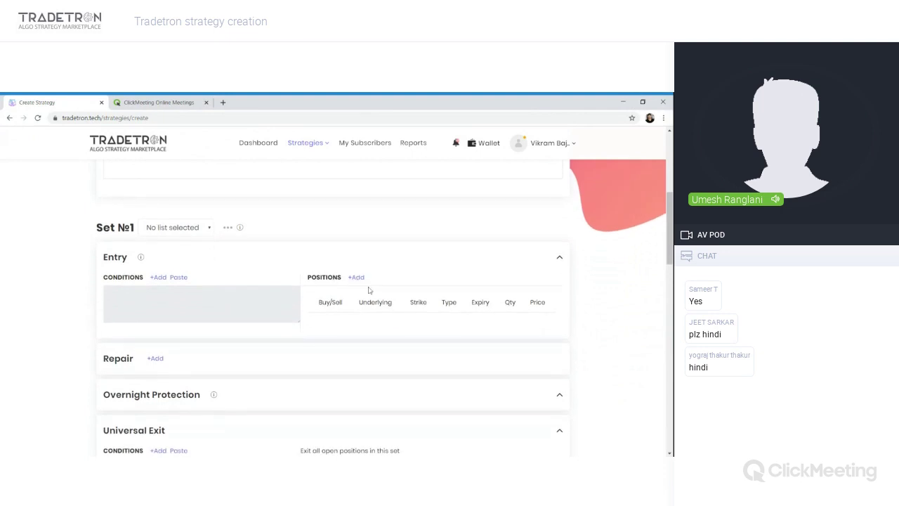
# - Start a sell entry position in Set 1 for a Call on NIFTY 50 with the MIS product
pyautogui.click(359, 278)
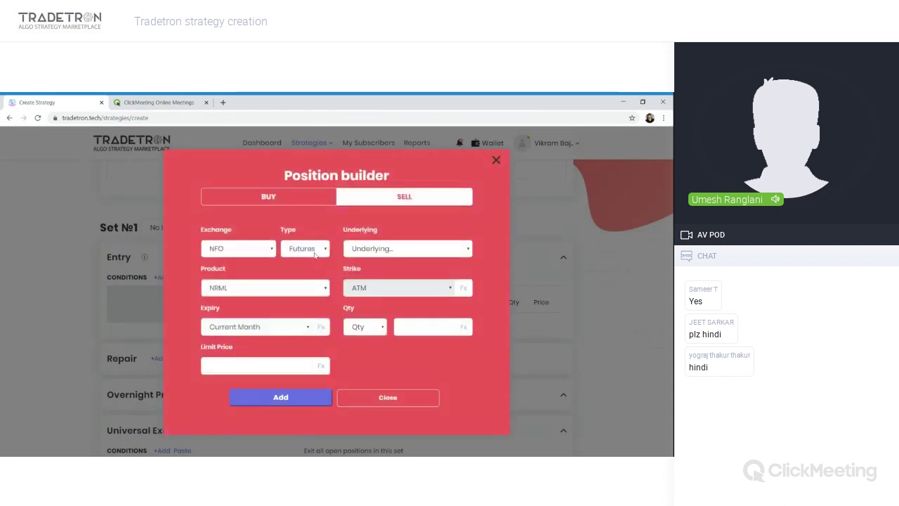
pyautogui.click(311, 258)
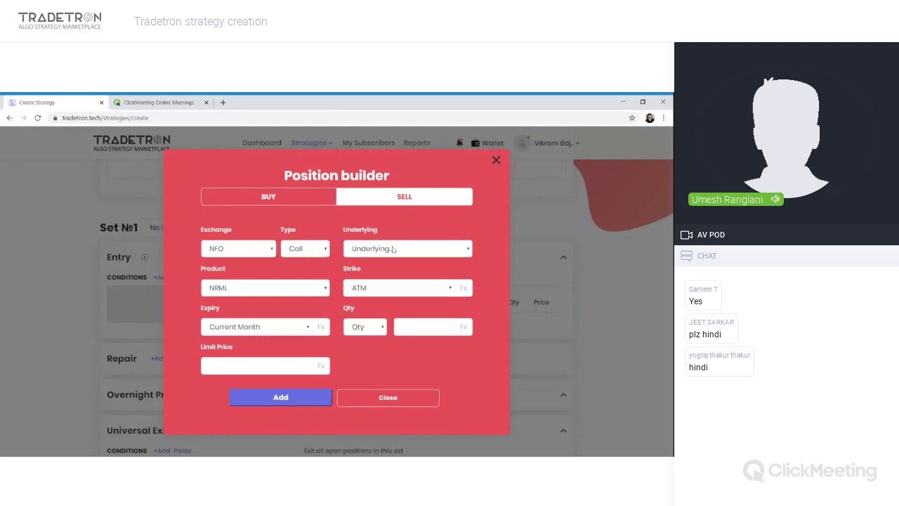
pyautogui.click(393, 249)
pyautogui.click(285, 291)
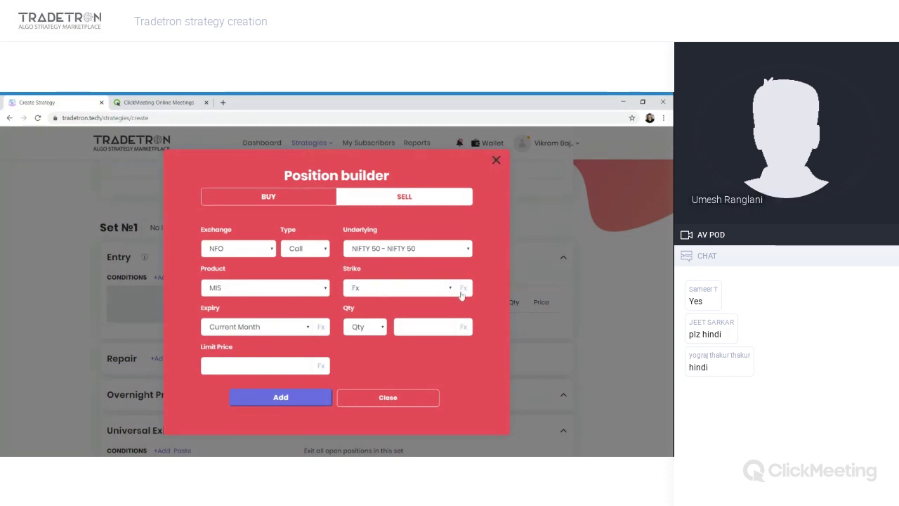
pyautogui.click(463, 287)
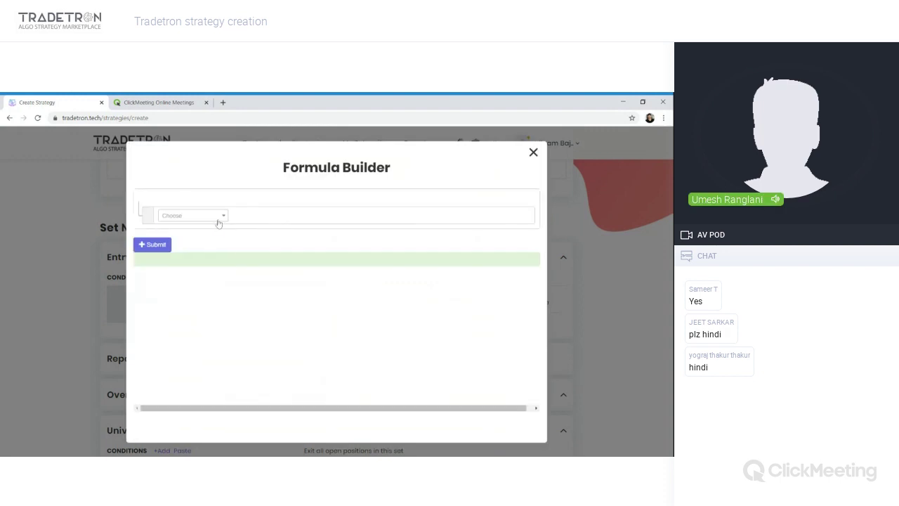
pyautogui.click(218, 223)
pyautogui.write('atm')
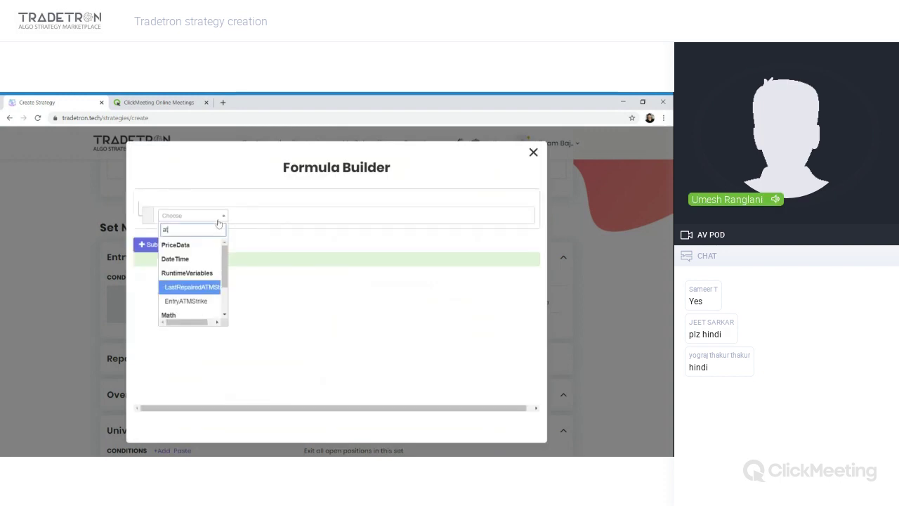
pyautogui.press('Down')
pyautogui.press('Down')
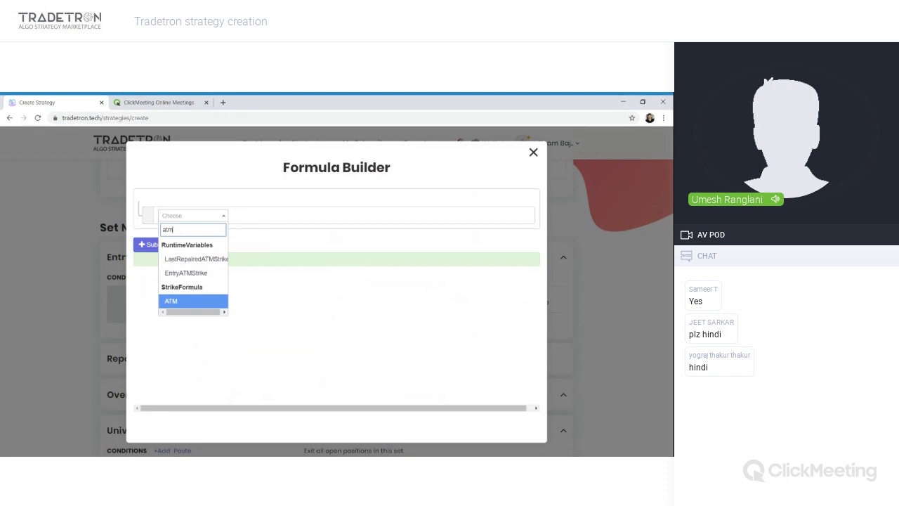
pyautogui.press('Return')
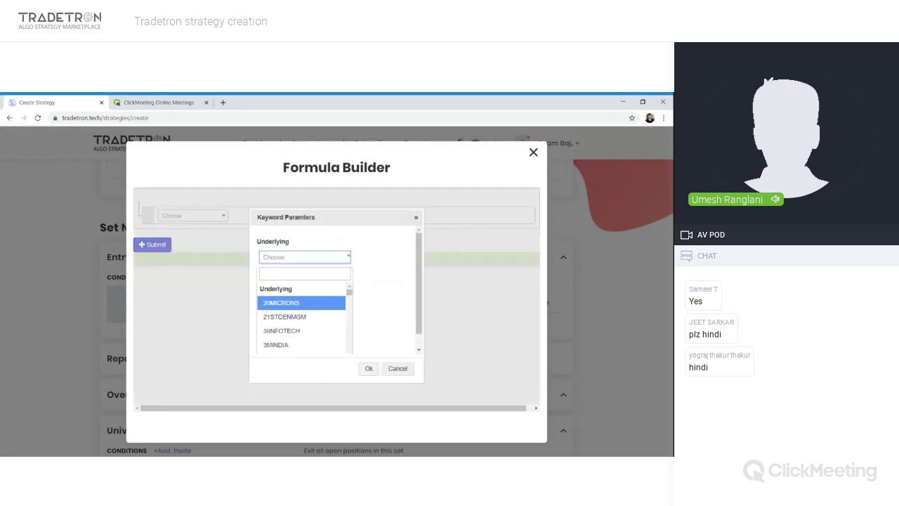
pyautogui.write('nifty')
pyautogui.press('Return')
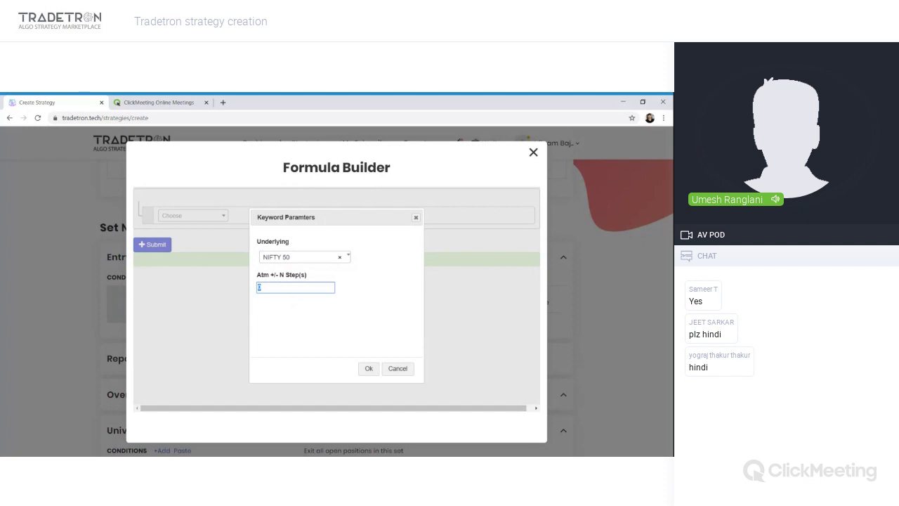
pyautogui.write('1')
pyautogui.press('BackSpace')
pyautogui.write('2')
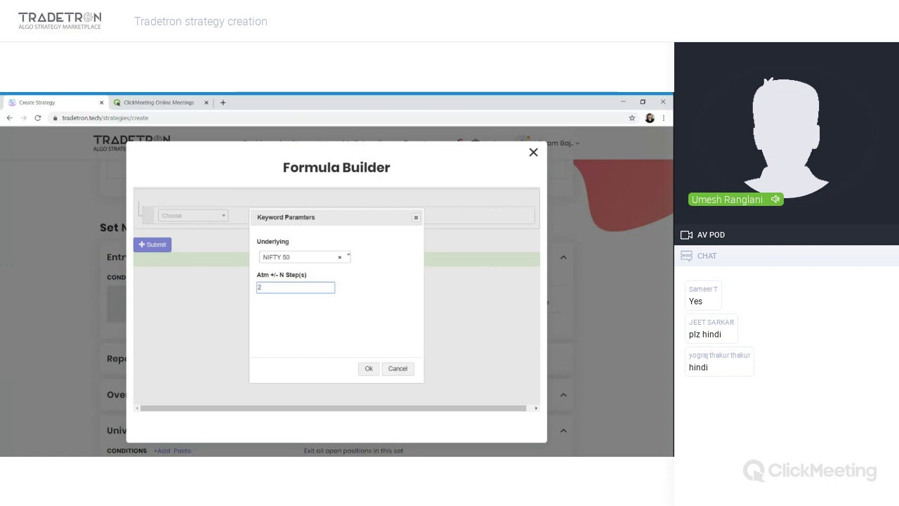
pyautogui.press('BackSpace')
pyautogui.write('-2')
pyautogui.press('BackSpace')
pyautogui.press('BackSpace')
pyautogui.write('2')
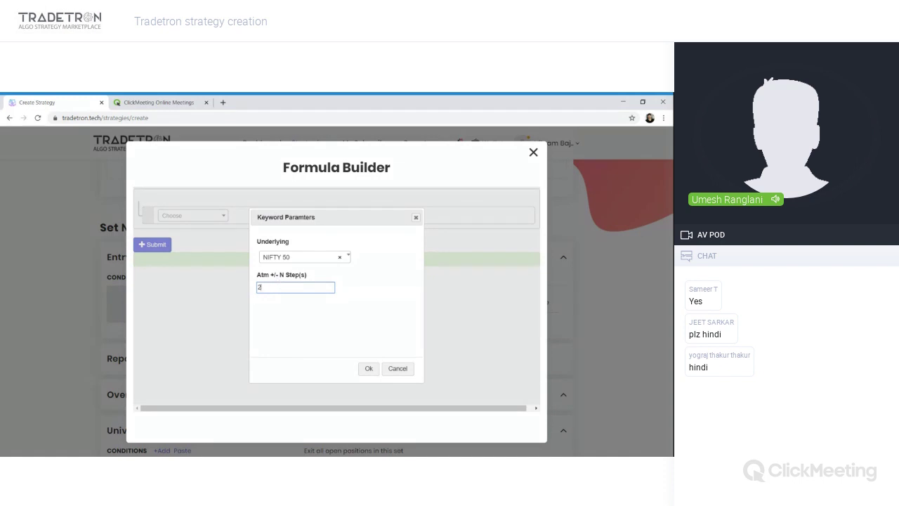
pyautogui.click(388, 369)
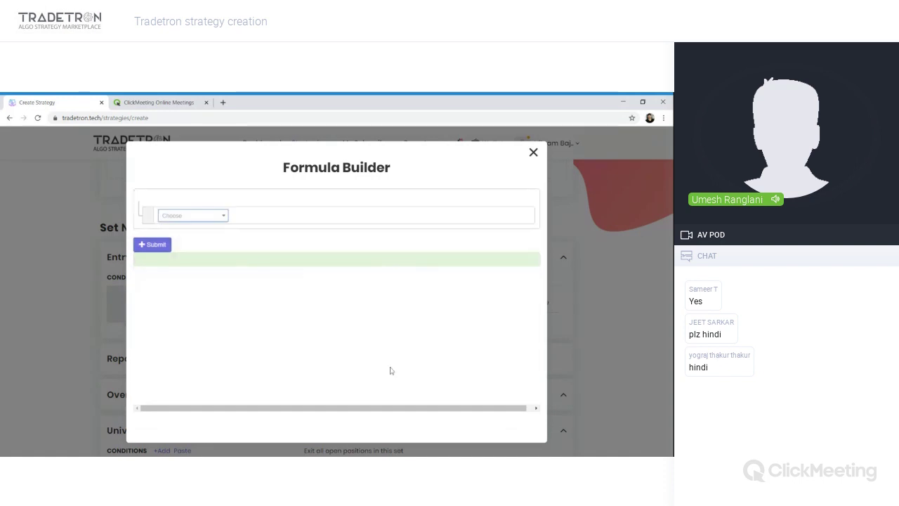
pyautogui.click(533, 153)
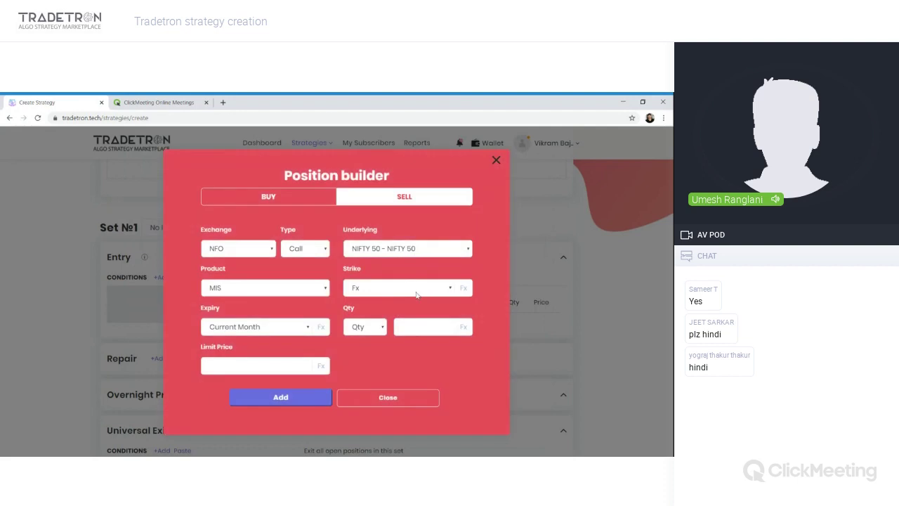
# - Add the call position with an ATM strike, Current Week expiry and a quantity of 1 lot
pyautogui.click(413, 281)
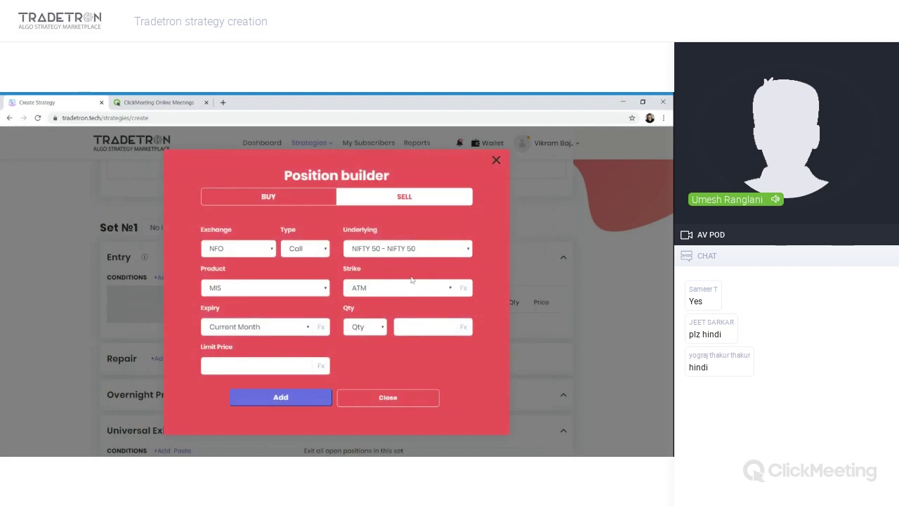
pyautogui.click(279, 320)
pyautogui.click(376, 328)
pyautogui.click(402, 342)
pyautogui.click(319, 399)
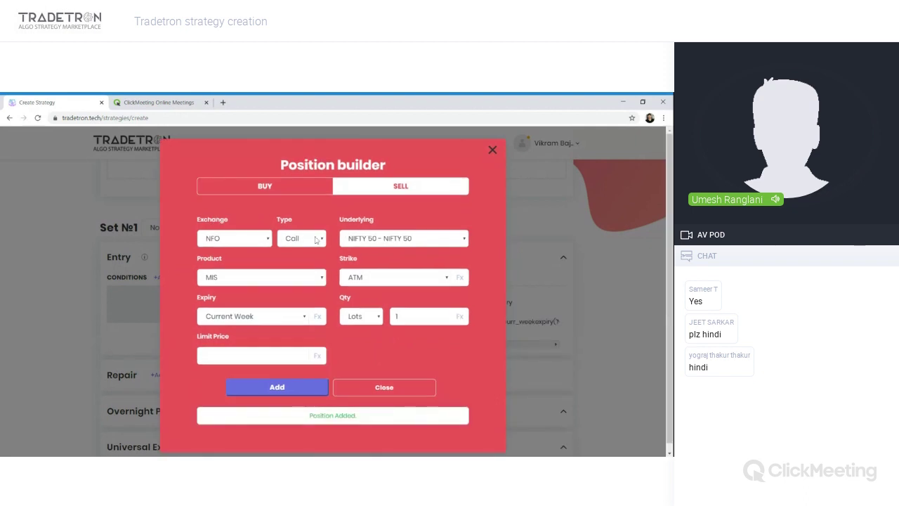
# - Add a matching NIFTY 50 Put sell position, close the position builder and check the types of both entry positions
pyautogui.click(318, 239)
pyautogui.click(309, 272)
pyautogui.click(385, 253)
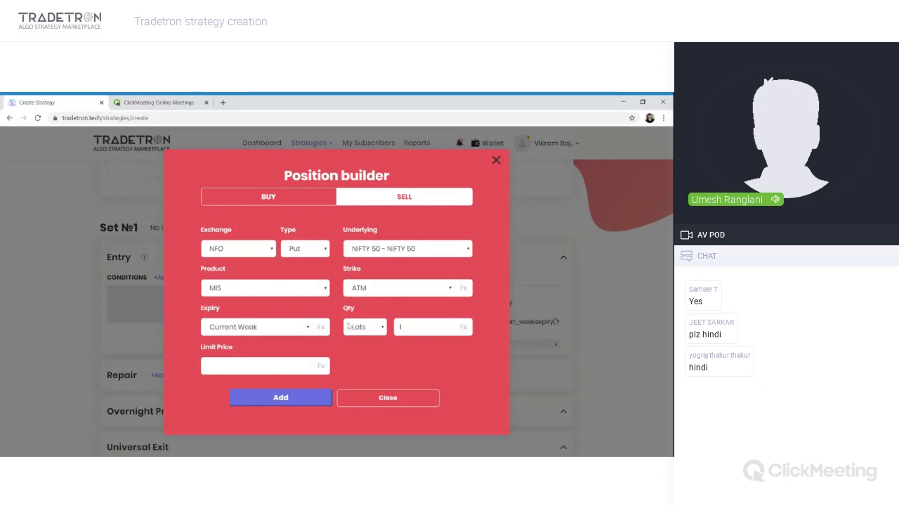
pyautogui.click(304, 401)
pyautogui.click(374, 391)
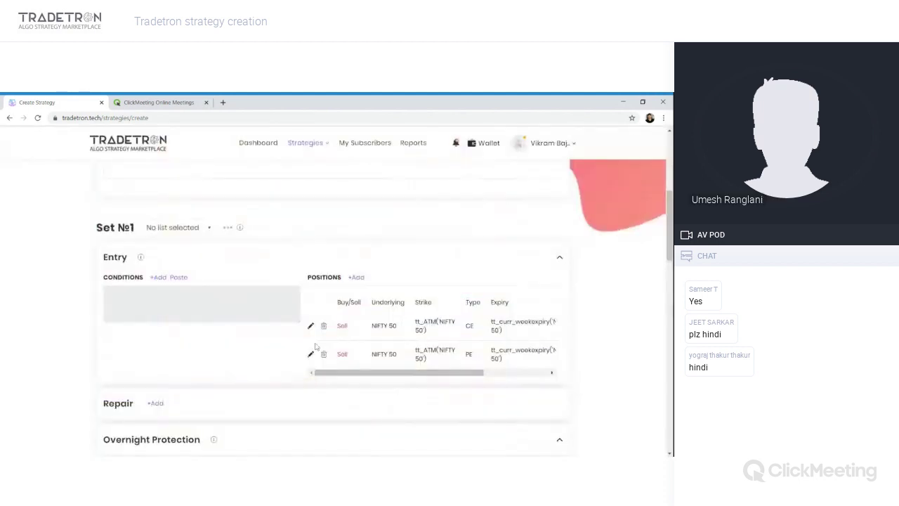
pyautogui.doubleClick(469, 325)
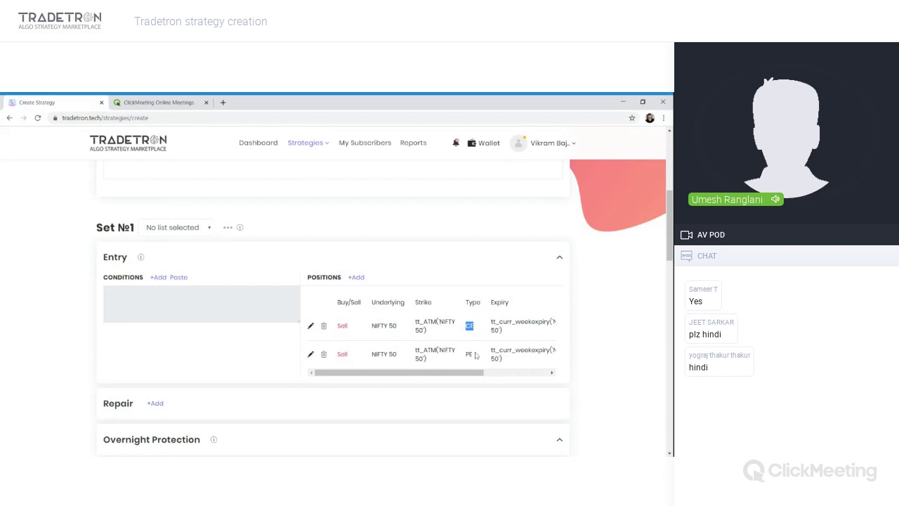
pyautogui.doubleClick(468, 354)
# - Start an entry condition for Set 1 with the Time keyword on the NSE exchange
pyautogui.click(160, 278)
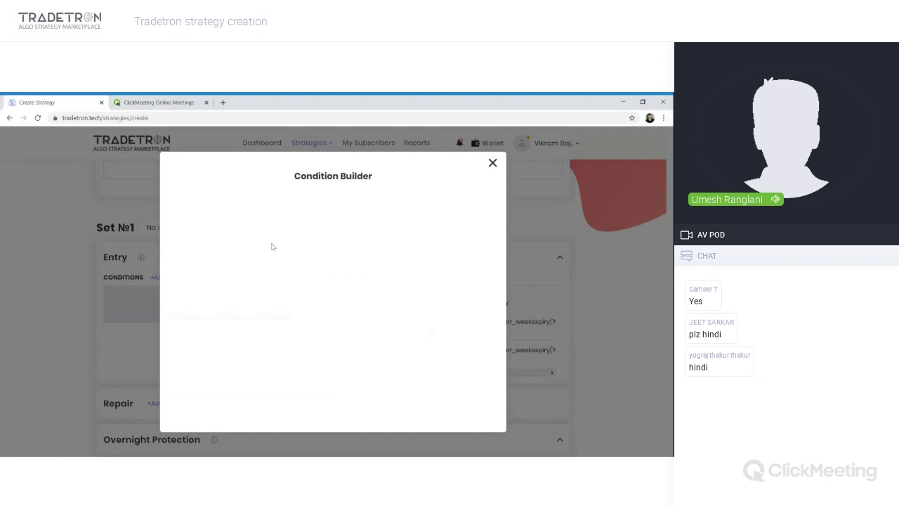
pyautogui.click(246, 223)
pyautogui.write('tim')
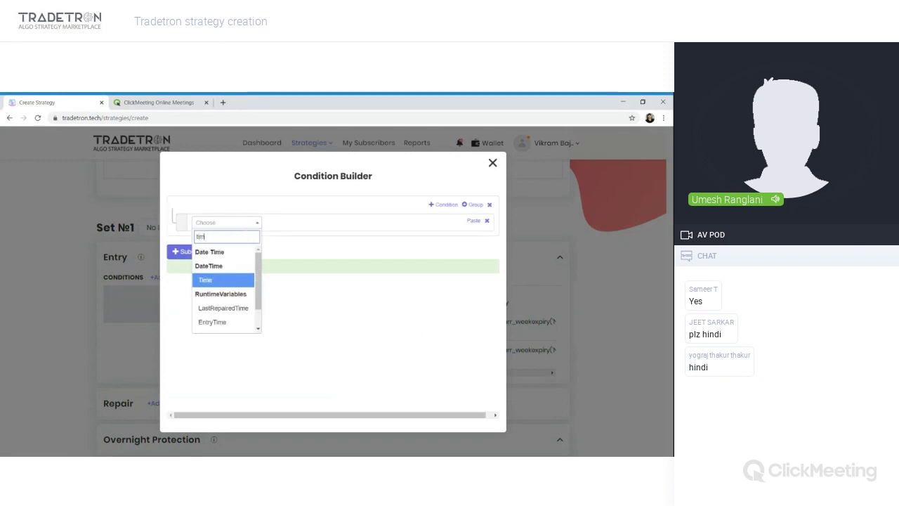
pyautogui.press('Return')
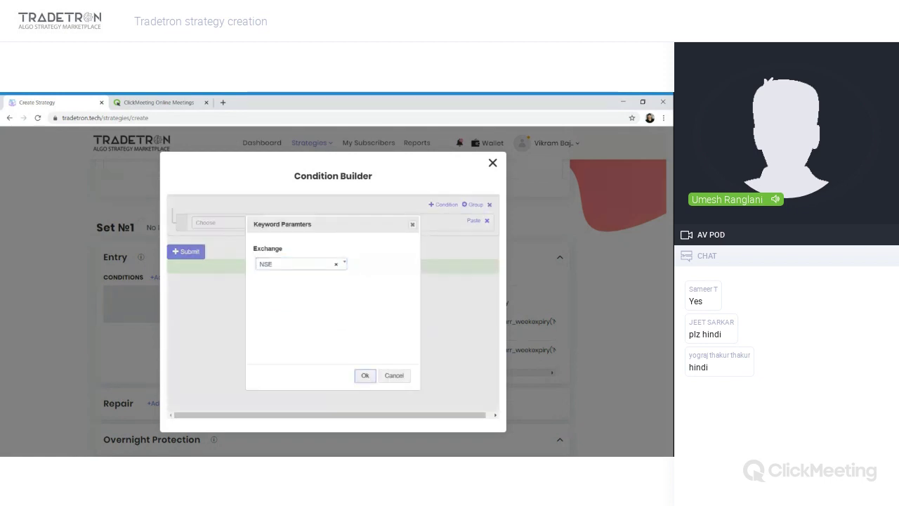
pyautogui.click(363, 376)
# - Complete the time condition with the > comparison and the Number value 930
pyautogui.write('>')
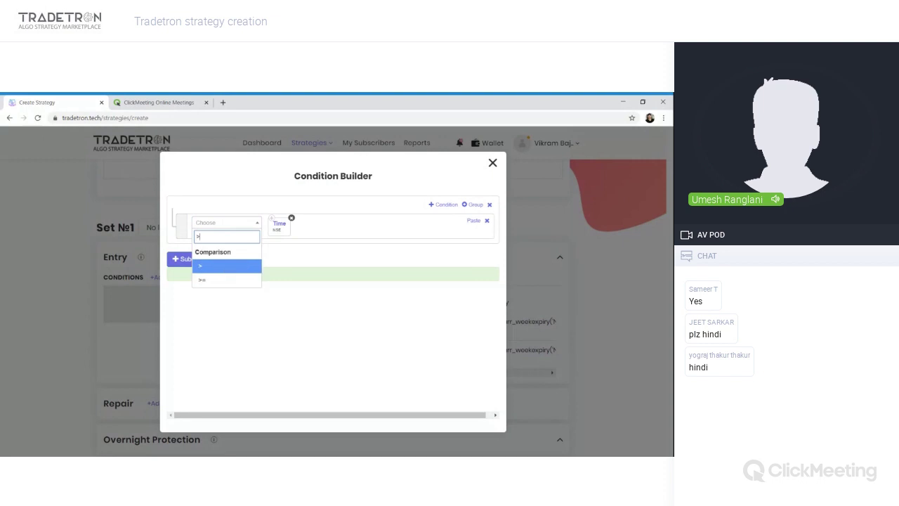
pyautogui.press('Return')
pyautogui.write('number')
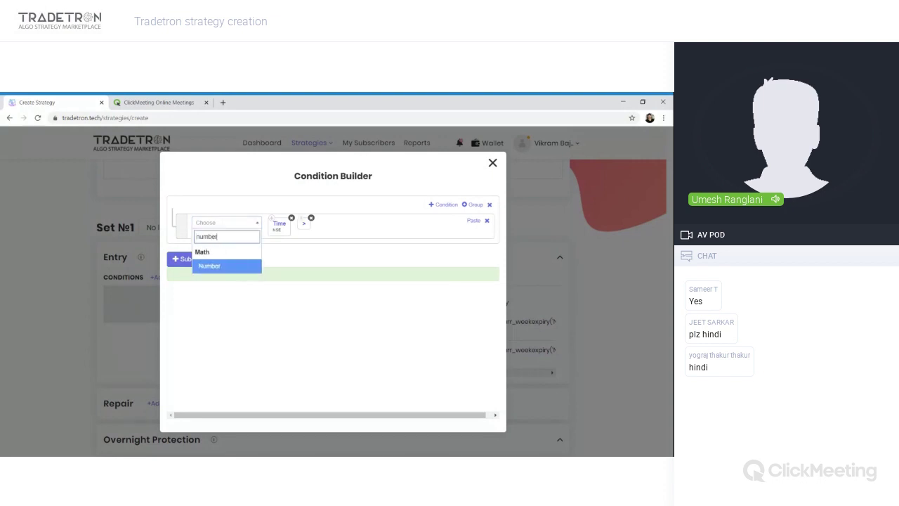
pyautogui.press('Return')
pyautogui.write('9')
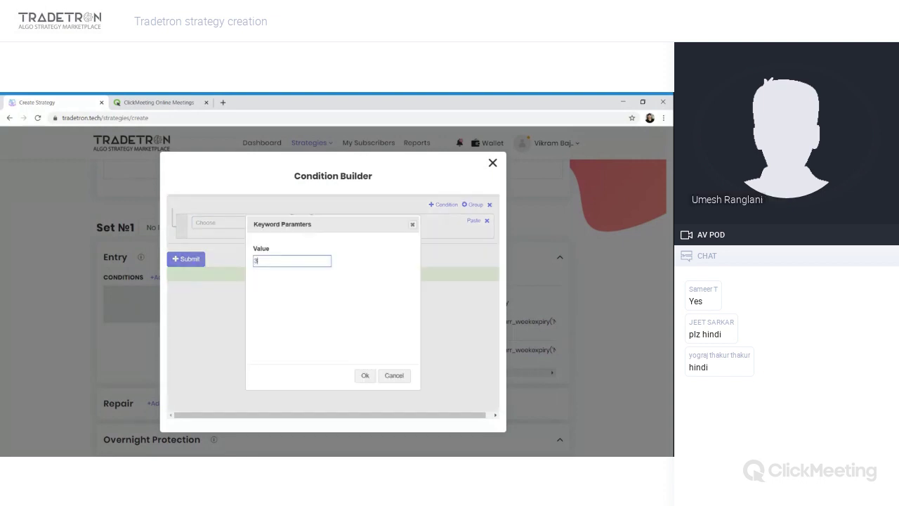
pyautogui.press('BackSpace')
pyautogui.write('930')
pyautogui.press('Return')
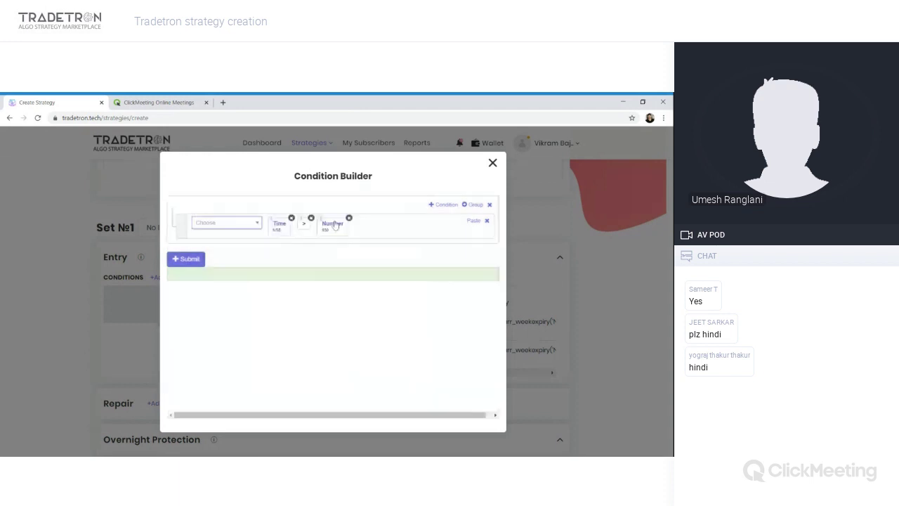
# - Set the Number value of the Set 1 entry time condition to 925 and submit the condition
pyautogui.click(336, 228)
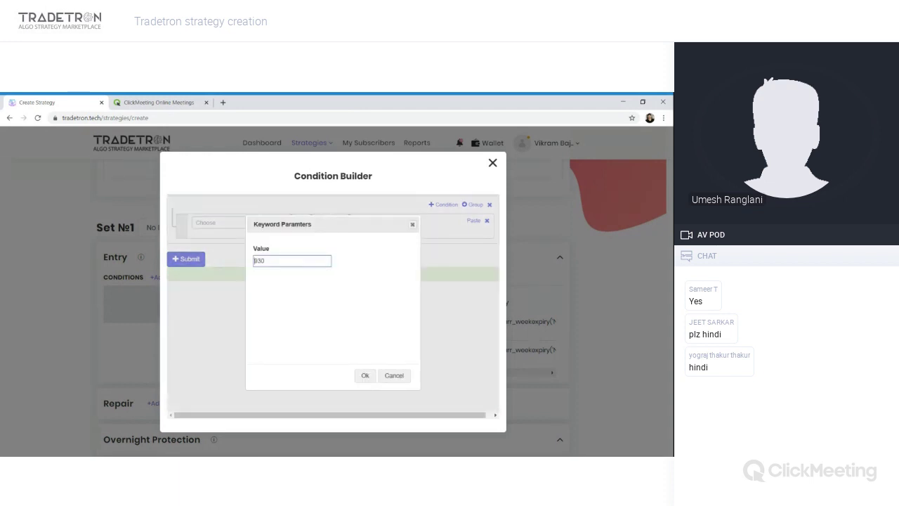
pyautogui.moveTo(264, 261); pyautogui.dragTo(234, 265)
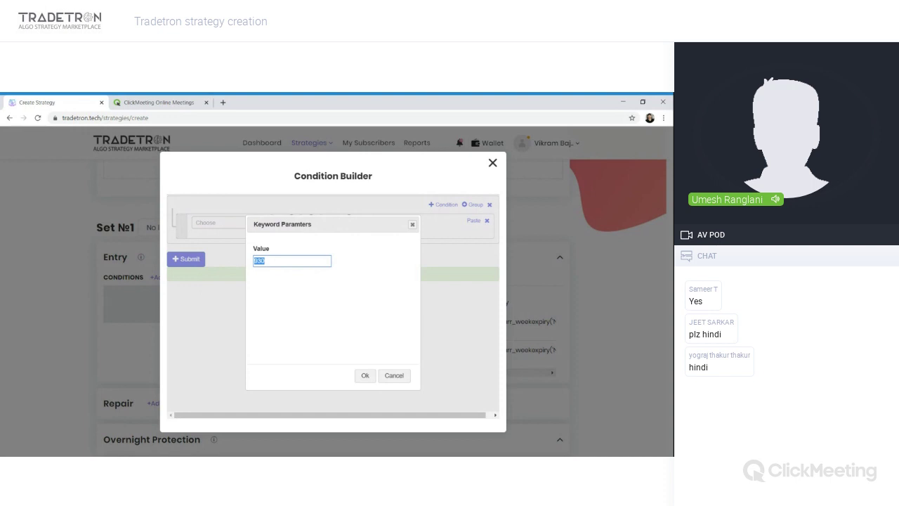
pyautogui.write('1235')
pyautogui.press('BackSpace')
pyautogui.press('BackSpace')
pyautogui.press('BackSpace')
pyautogui.write('432')
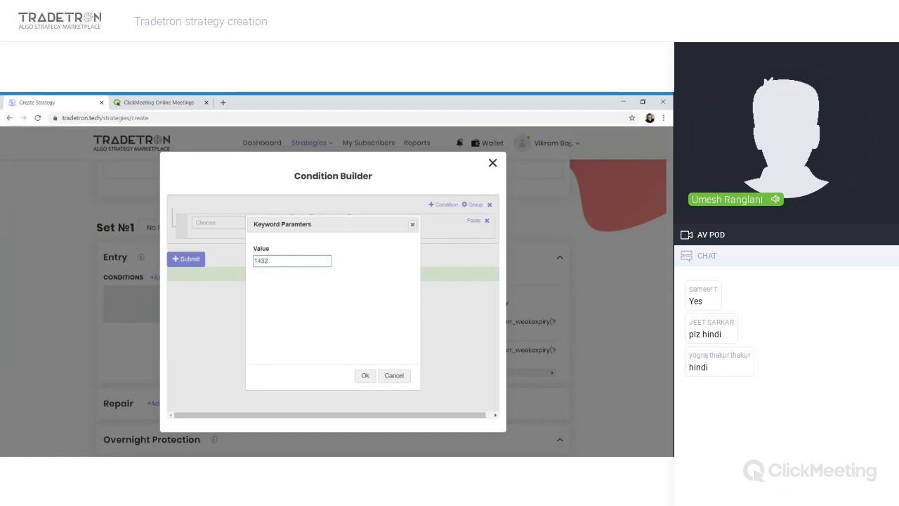
pyautogui.press('BackSpace')
pyautogui.press('BackSpace')
pyautogui.press('BackSpace')
pyautogui.press('BackSpace')
pyautogui.write('925')
pyautogui.click(365, 376)
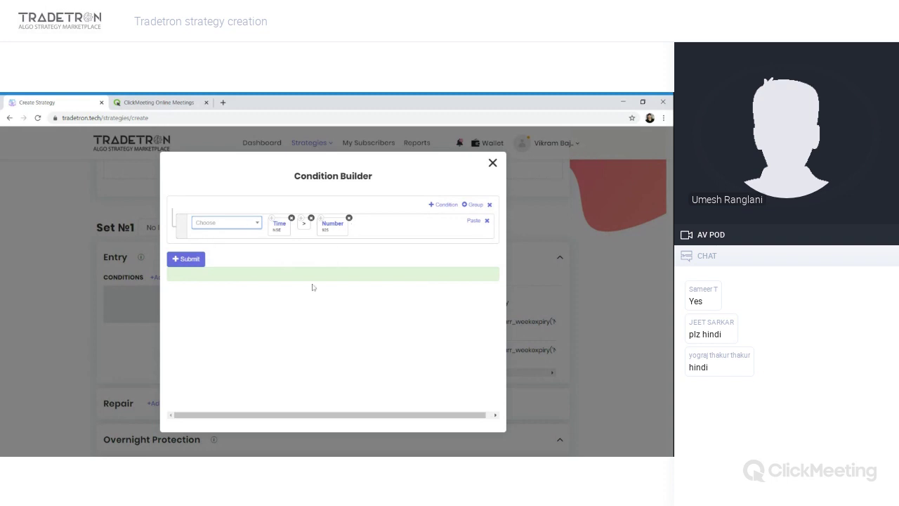
pyautogui.click(186, 263)
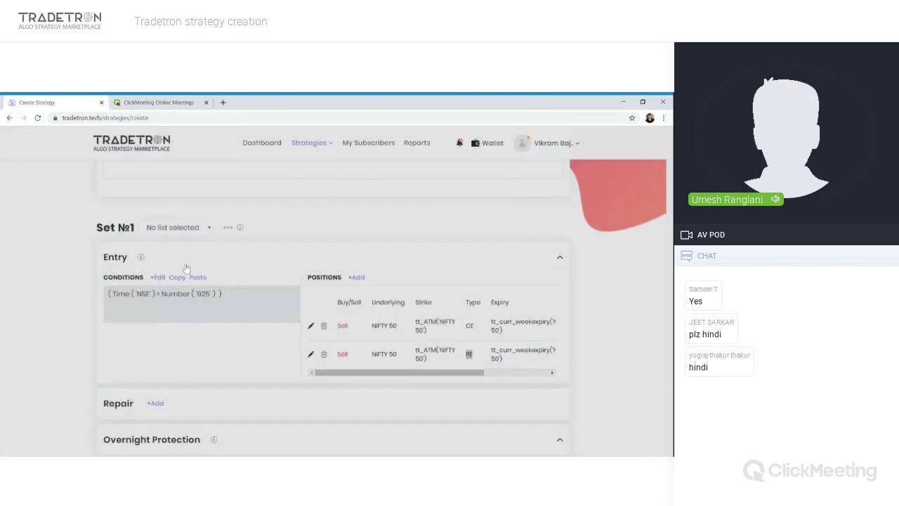
# - Review the submitted entry condition and the Repair, Overnight Protection and Universal Exit sections of Set 1
pyautogui.moveTo(222, 294); pyautogui.dragTo(106, 297)
pyautogui.click(105, 298)
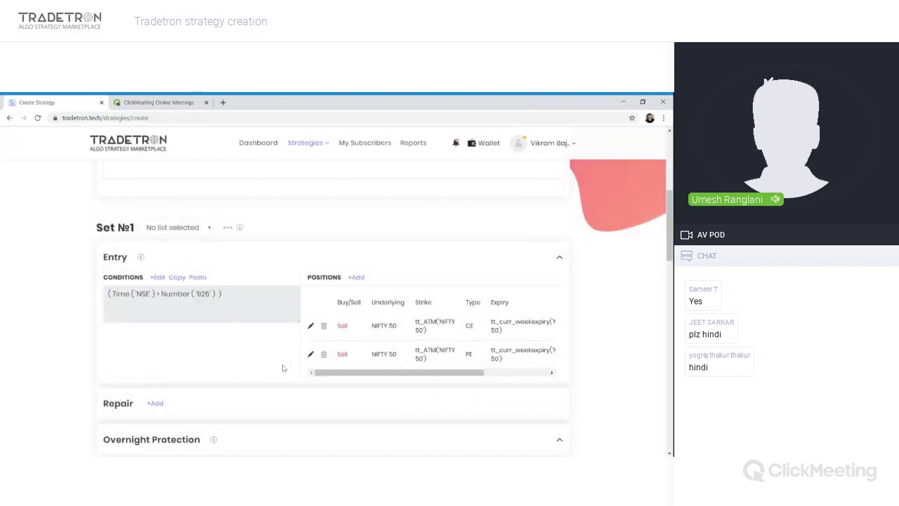
pyautogui.scroll(-2, 283, 367)
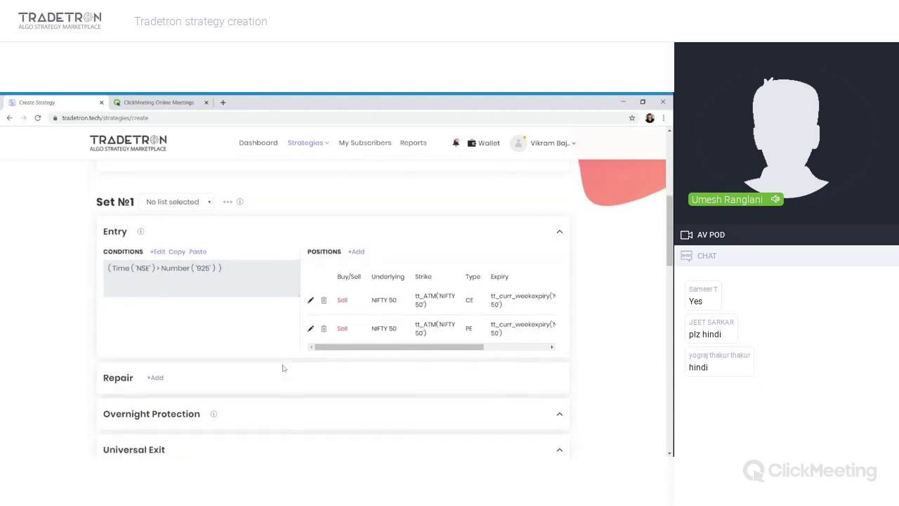
pyautogui.scroll(-2, 283, 367)
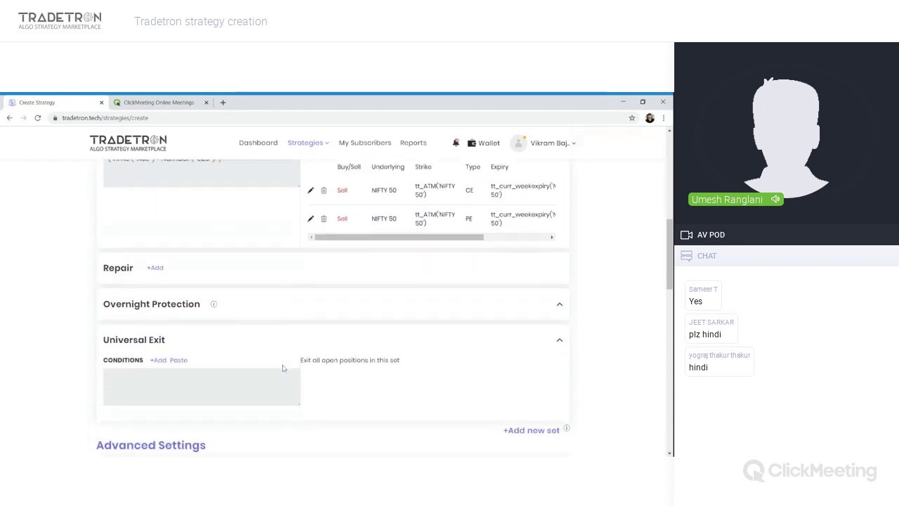
pyautogui.scroll(-1, 283, 367)
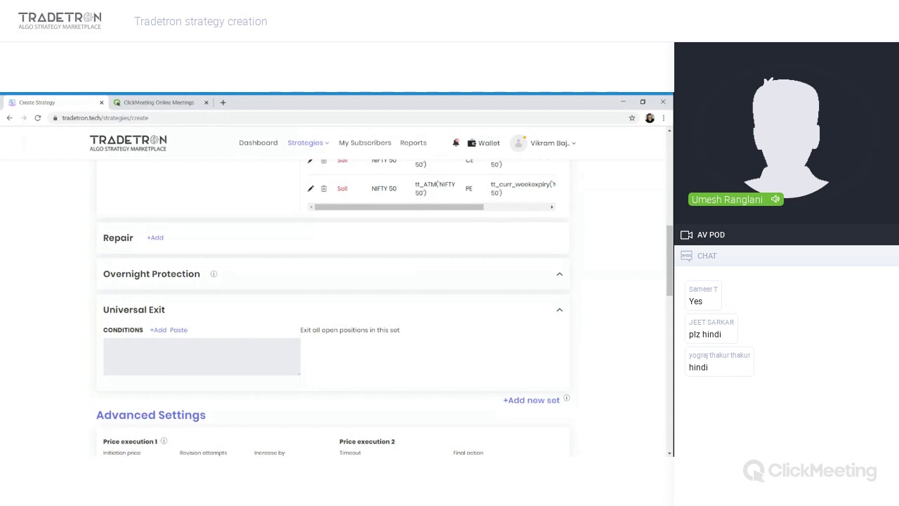
pyautogui.scroll(2, 283, 367)
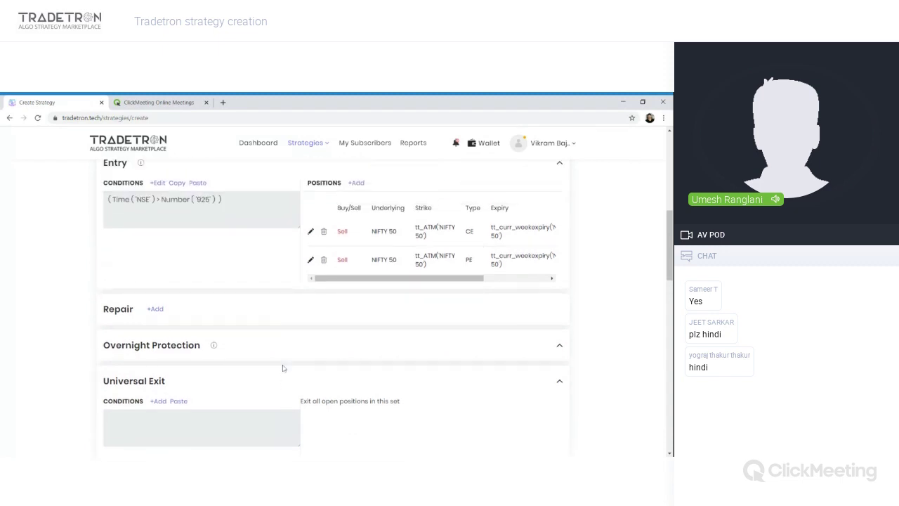
pyautogui.scroll(-2, 283, 368)
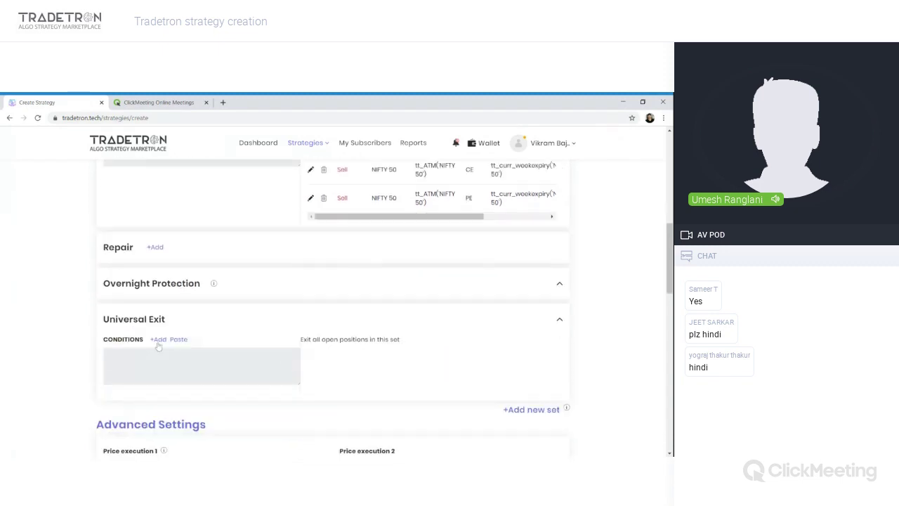
# - Build a Universal Exit condition for Set 1 with the PNL keyword, the > comparison and the Number value 750
pyautogui.click(158, 340)
pyautogui.click(250, 225)
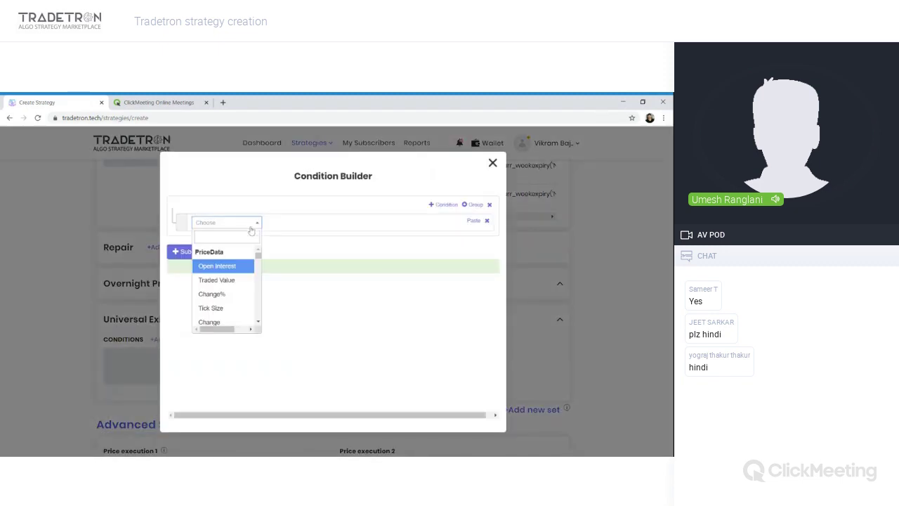
pyautogui.write('pnl')
pyautogui.press('Return')
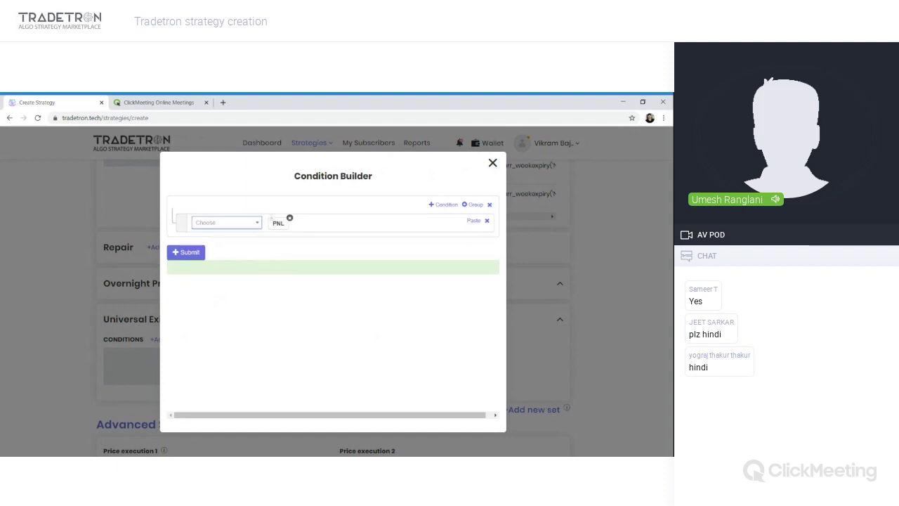
pyautogui.write('>')
pyautogui.press('Return')
pyautogui.write('n')
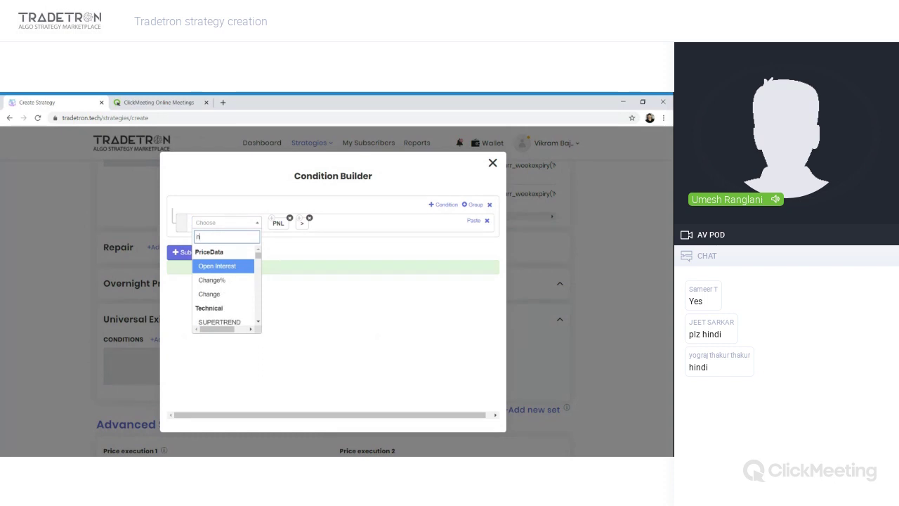
pyautogui.press('Return')
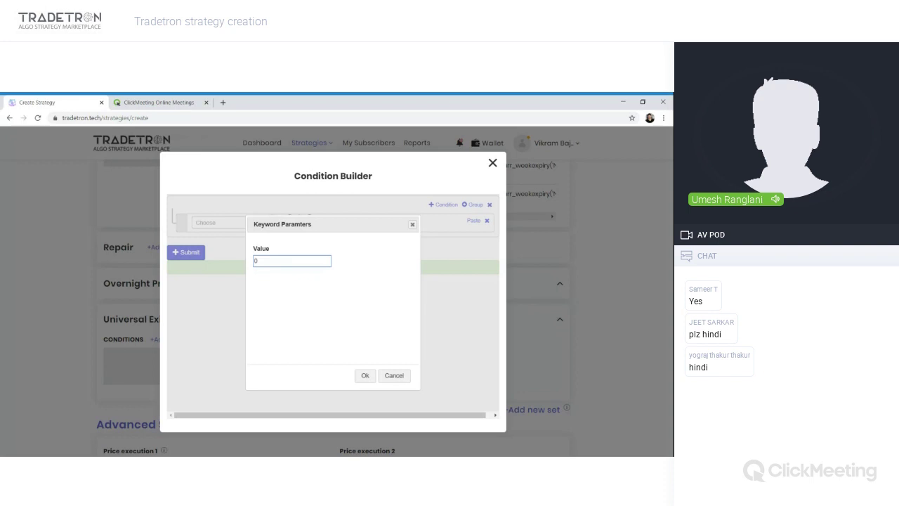
pyautogui.press('BackSpace')
pyautogui.write('750')
pyautogui.press('Return')
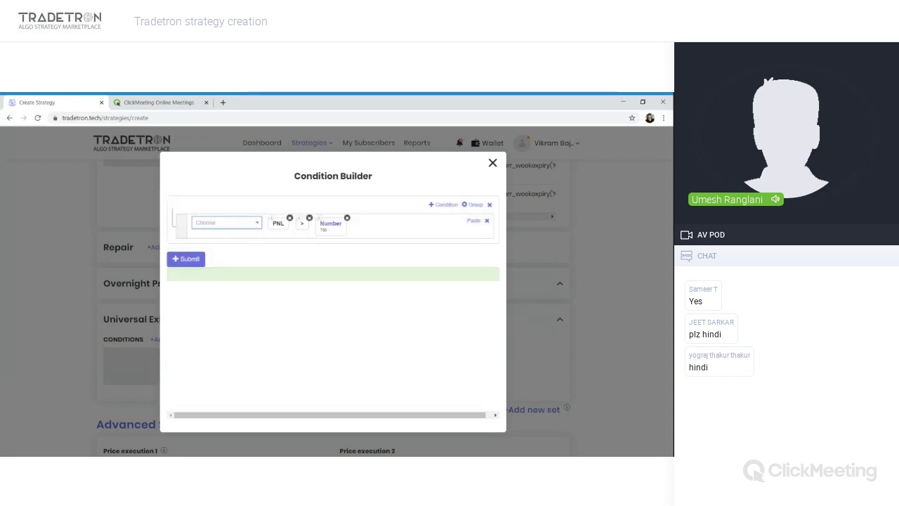
# - Add a second exit condition joined by OR, consisting of a copy of the PNL block and the < comparison
pyautogui.click(444, 205)
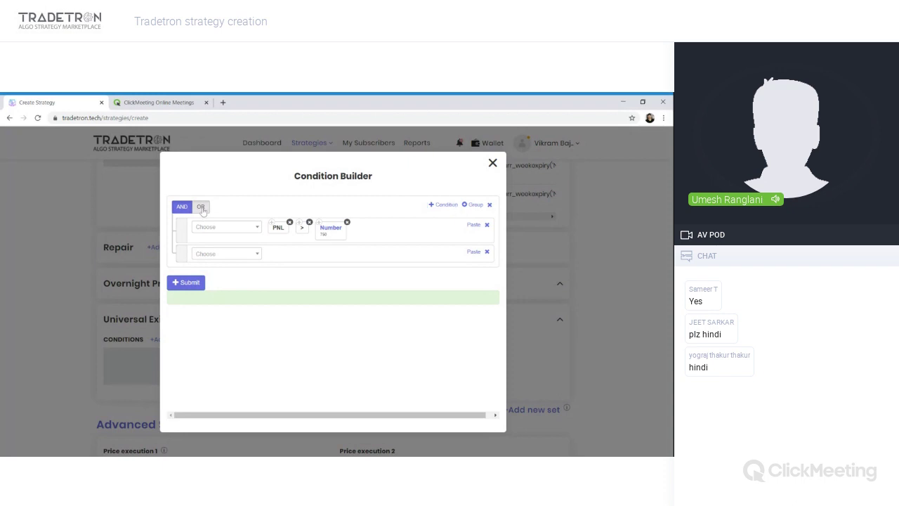
pyautogui.click(201, 209)
pyautogui.click(272, 223)
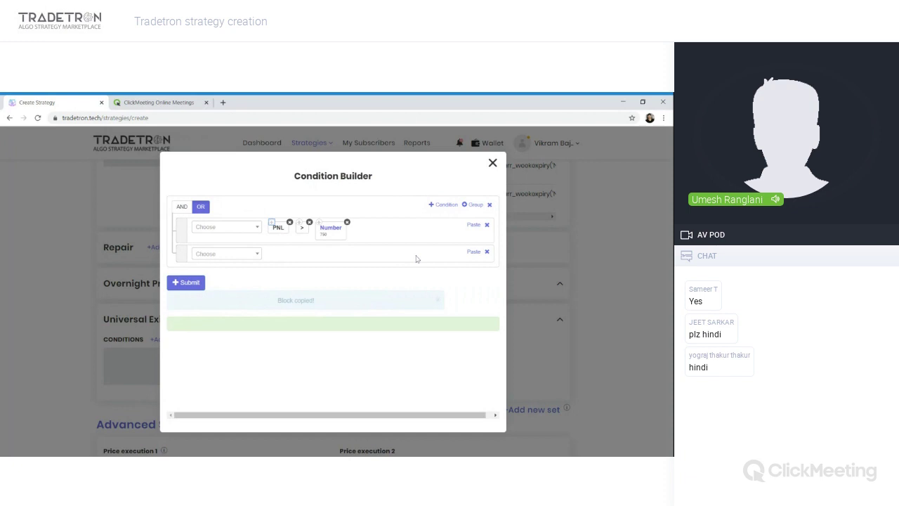
pyautogui.click(473, 252)
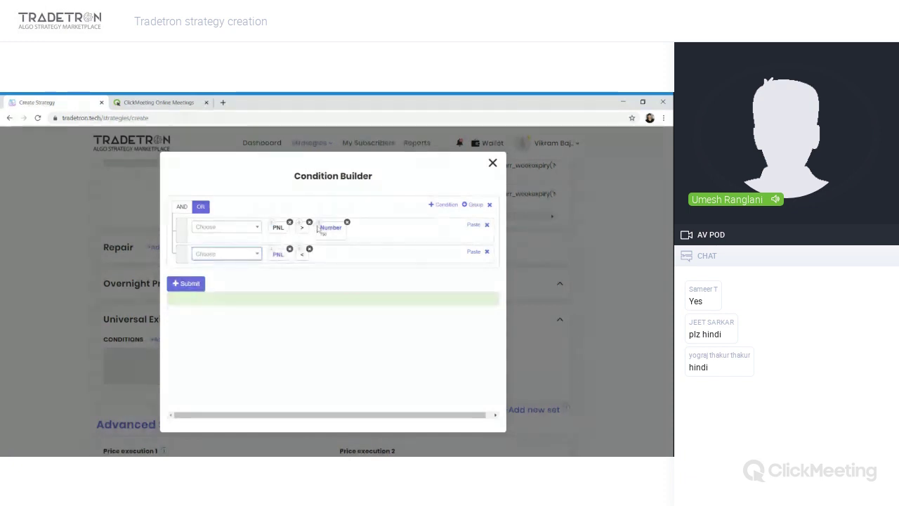
pyautogui.click(473, 252)
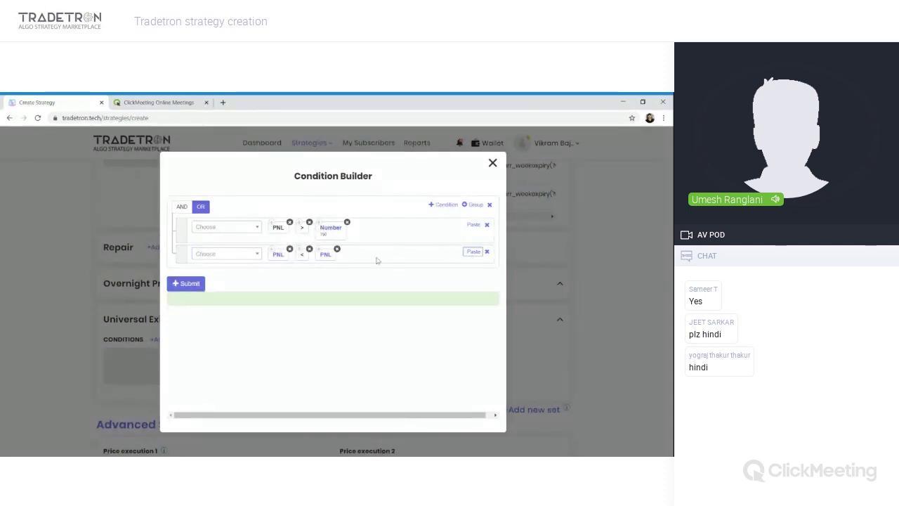
pyautogui.click(337, 248)
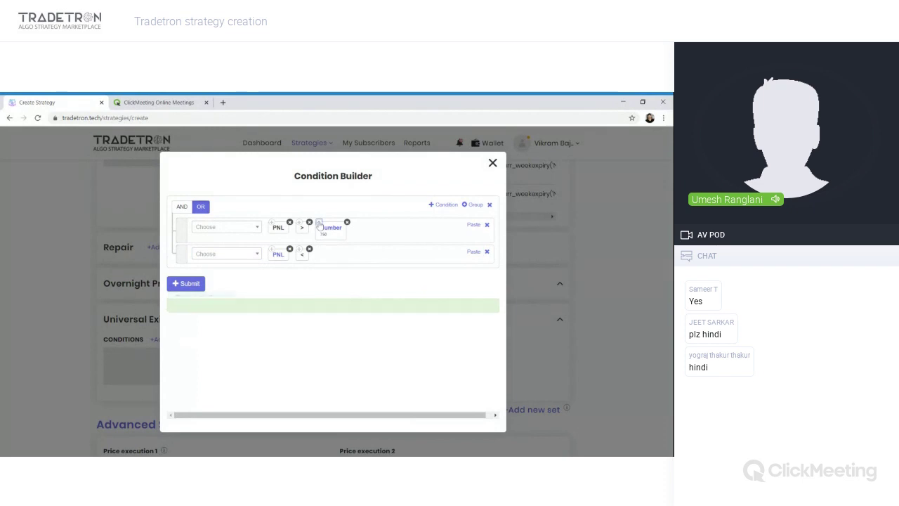
# - Copy the Number block from the first exit condition into the second one and set its value to -750
pyautogui.click(319, 223)
pyautogui.click(473, 252)
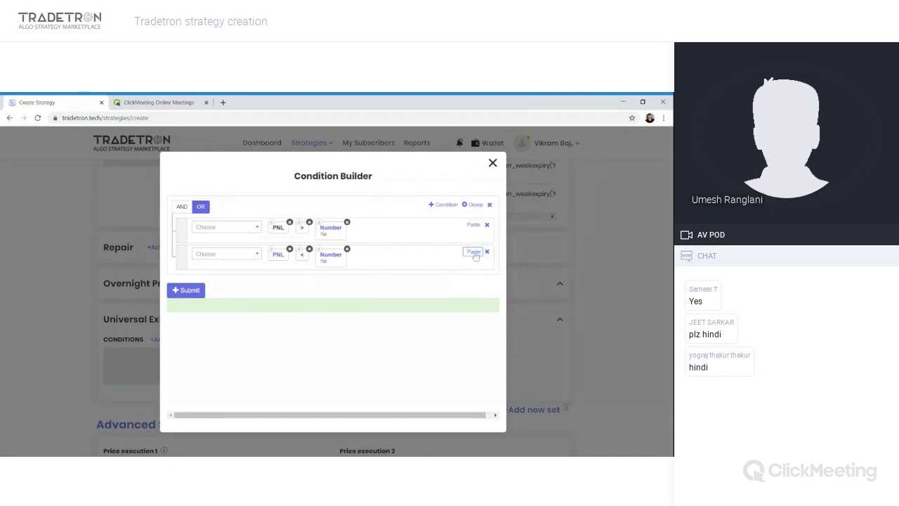
pyautogui.click(342, 260)
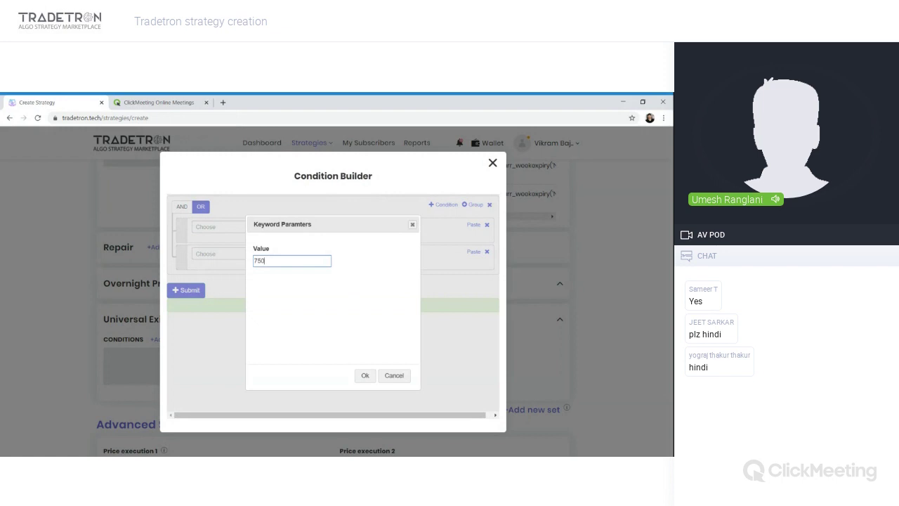
pyautogui.press('Home')
pyautogui.write('-')
pyautogui.click(365, 375)
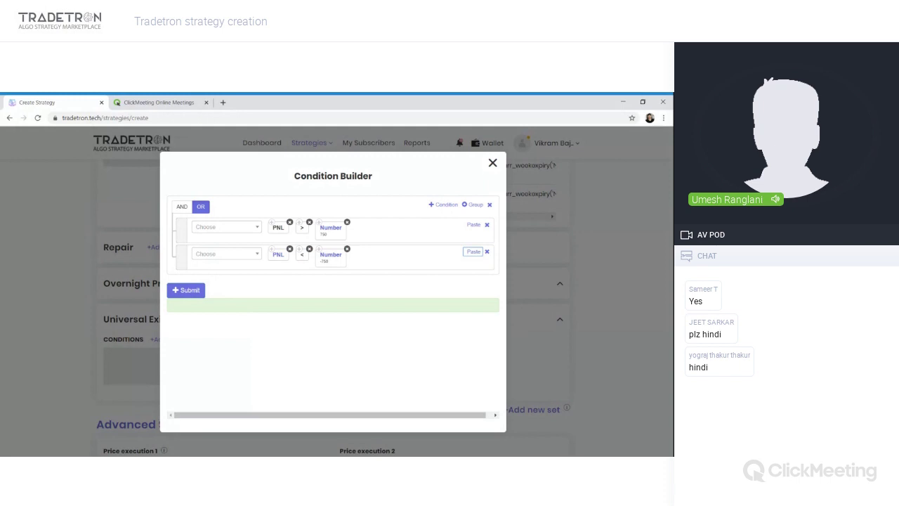
# - Set the Number value of the first PNL condition to 2000 and submit the Universal Exit conditions
pyautogui.click(332, 233)
pyautogui.moveTo(311, 259); pyautogui.dragTo(251, 267)
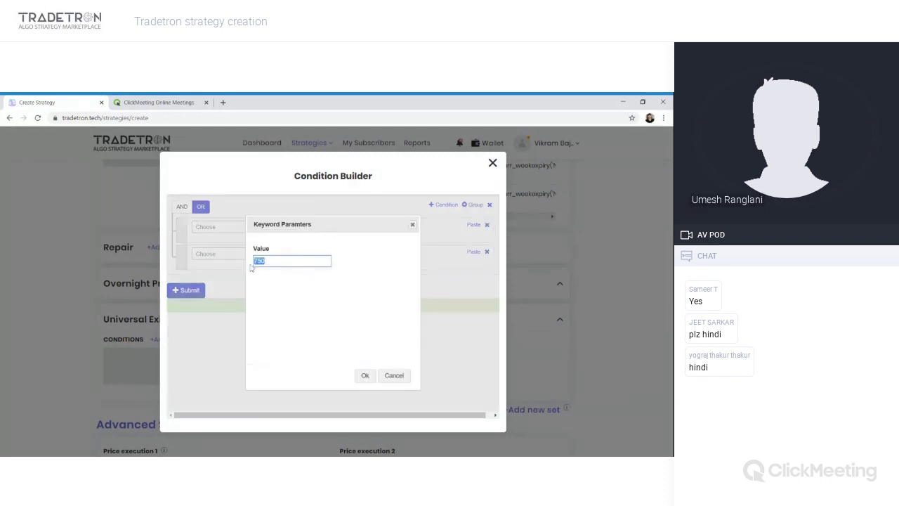
pyautogui.write('2000')
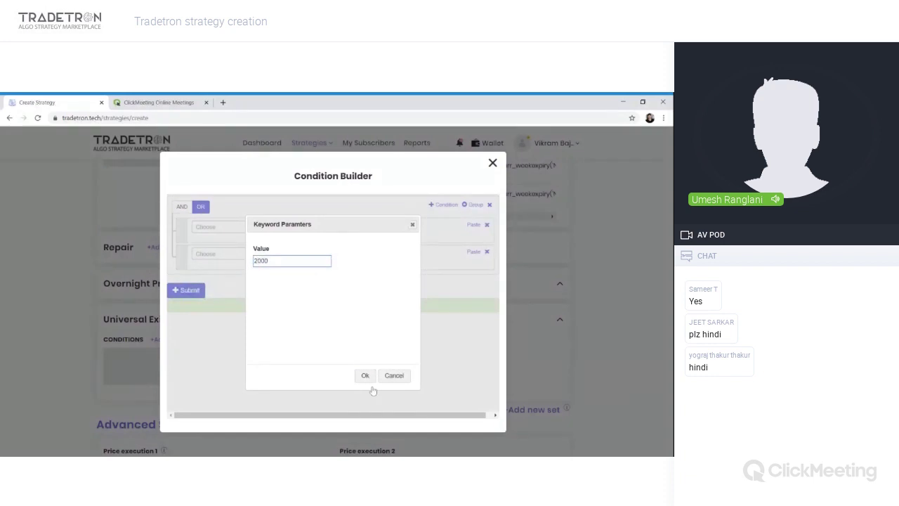
pyautogui.click(365, 376)
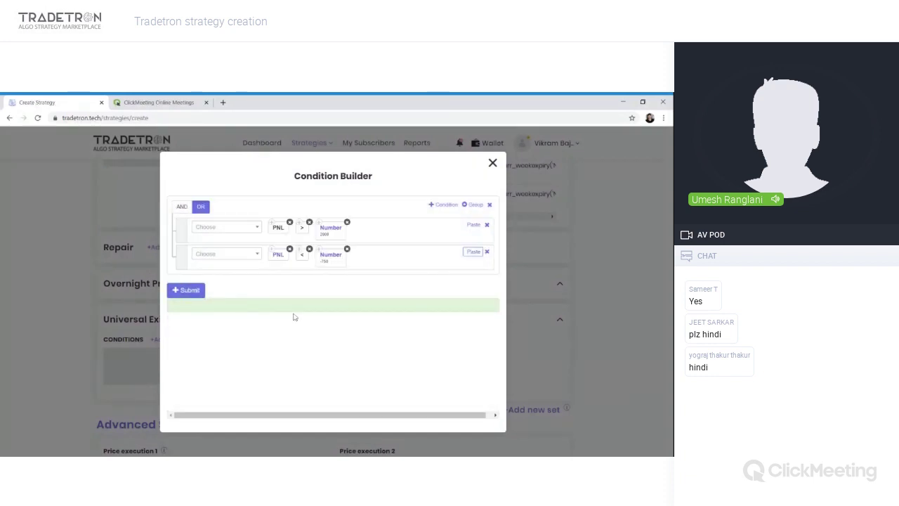
pyautogui.click(195, 290)
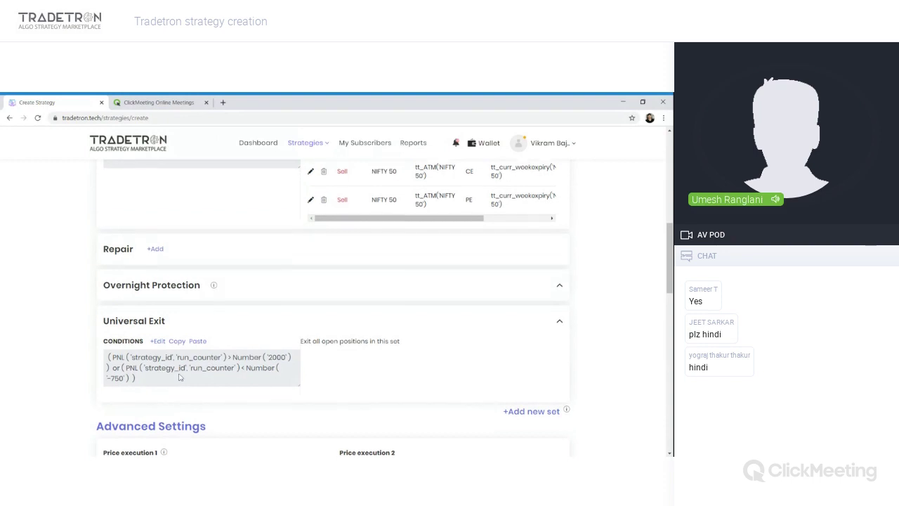
# - Add a trial Repair Once section below the entry positions of Set 1 and remove it
pyautogui.scroll(1, 179, 377)
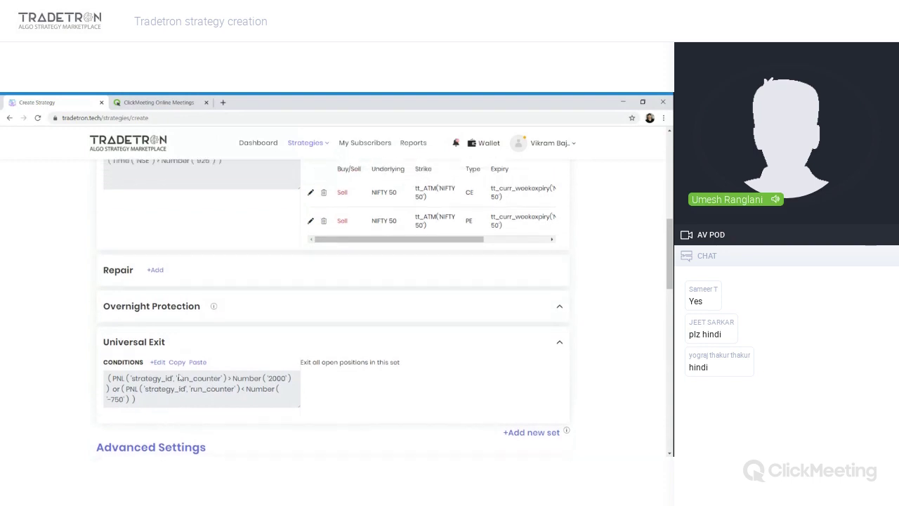
pyautogui.click(157, 282)
pyautogui.scroll(-1, 222, 294)
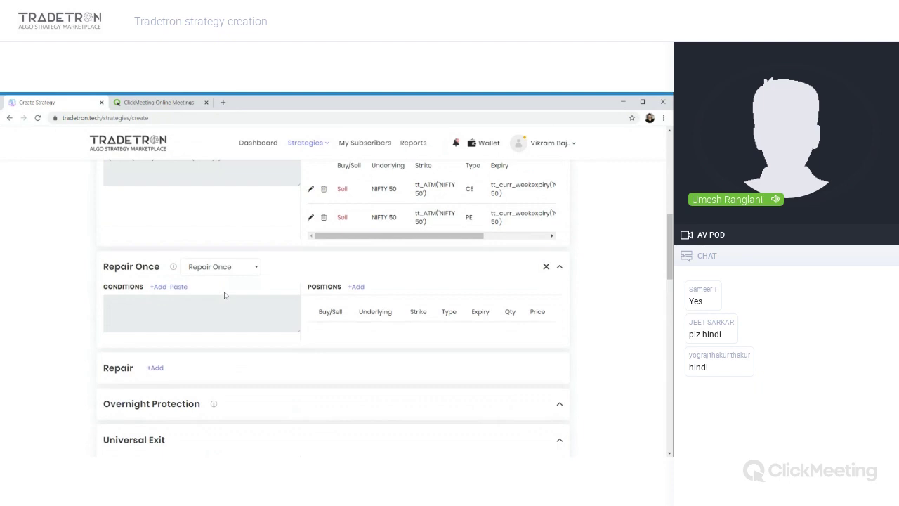
pyautogui.scroll(2, 225, 295)
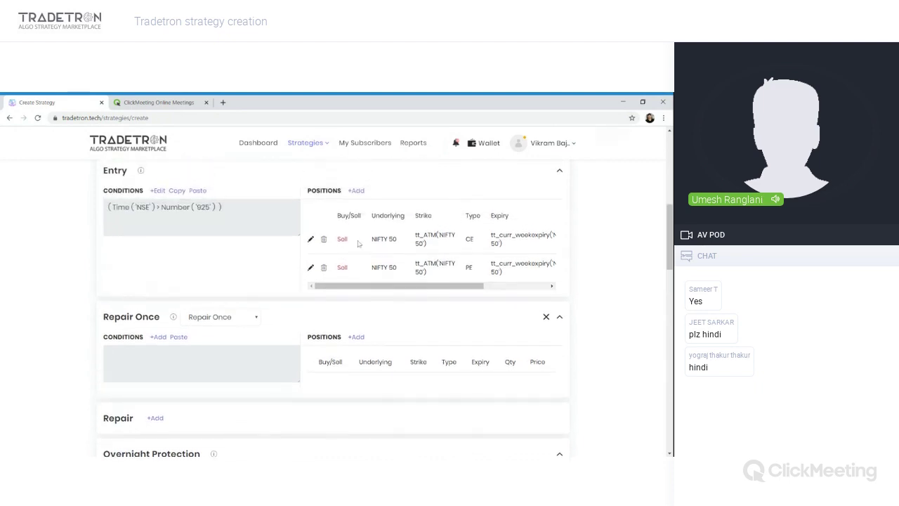
pyautogui.doubleClick(469, 239)
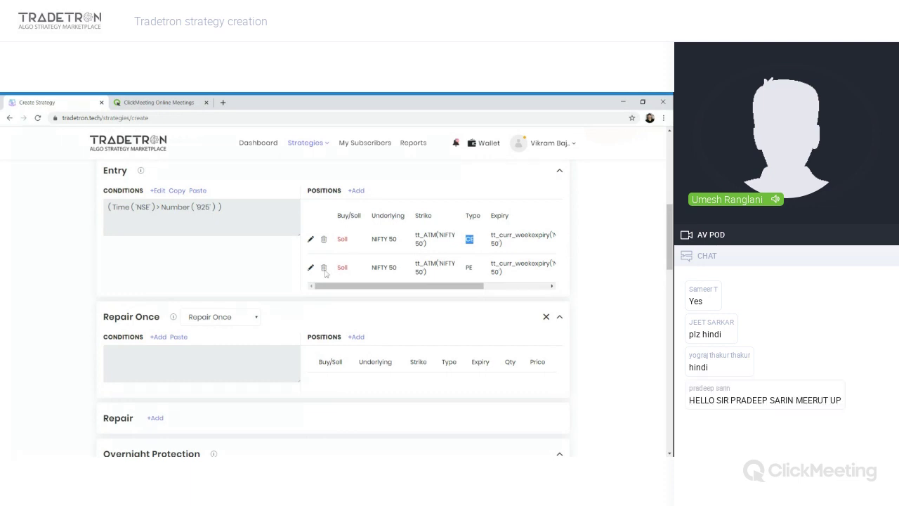
pyautogui.click(545, 316)
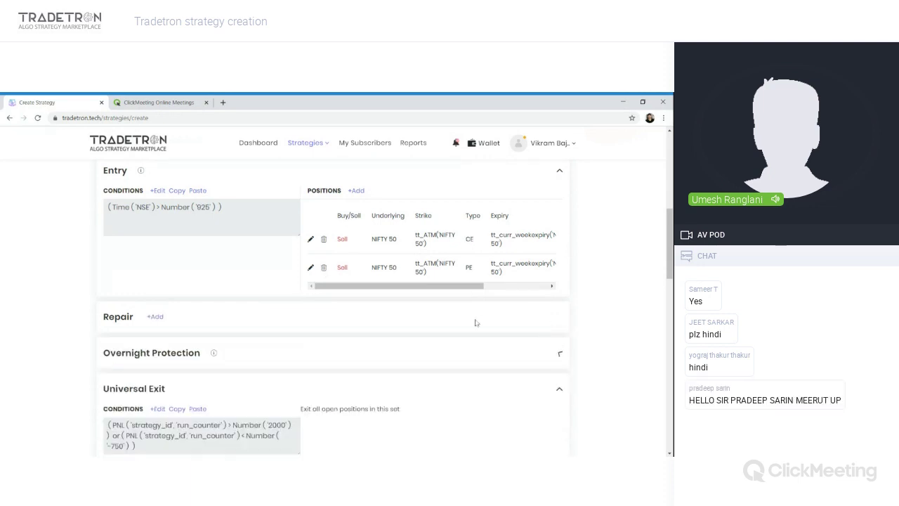
# - Add a Repair Once section to Set 1 and open its condition builder, closing it without adding a condition
pyautogui.click(156, 317)
pyautogui.click(156, 336)
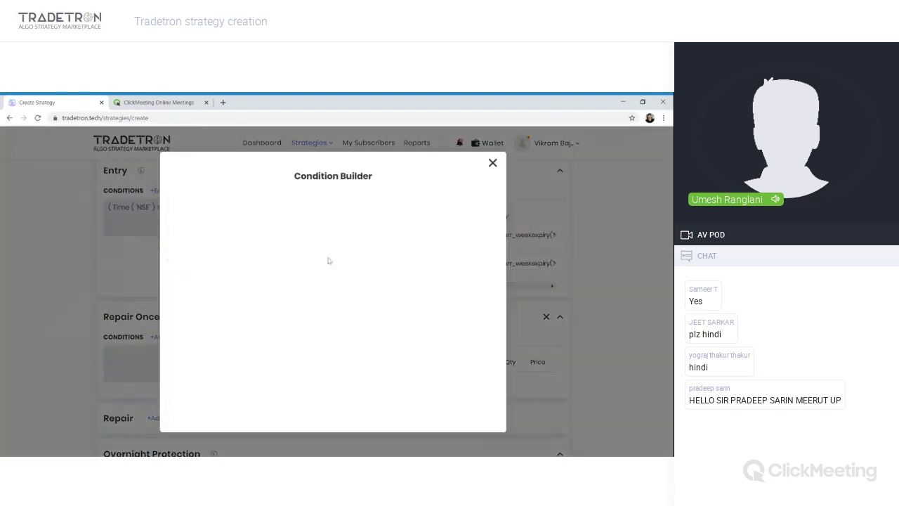
pyautogui.click(493, 163)
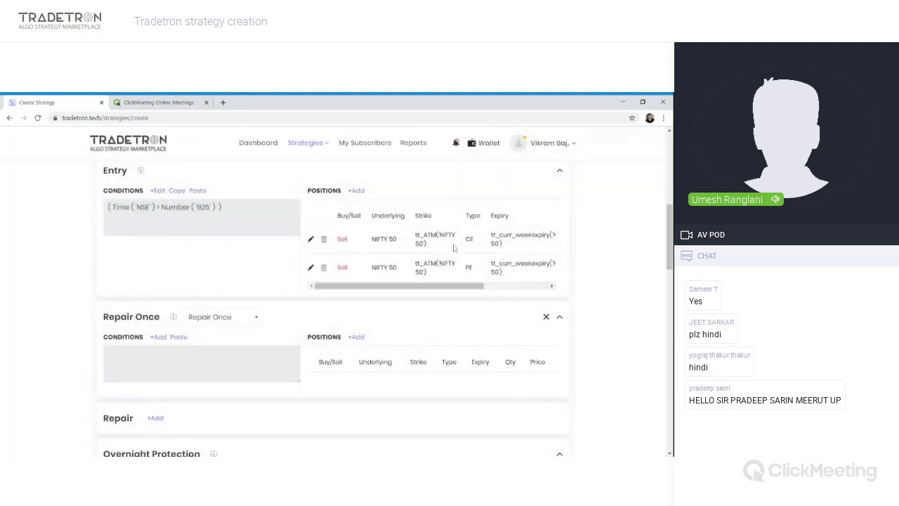
# - Start a Repair Once condition with the LTP keyword, using Traded Instrument Name as its instrument
pyautogui.doubleClick(469, 238)
pyautogui.click(160, 338)
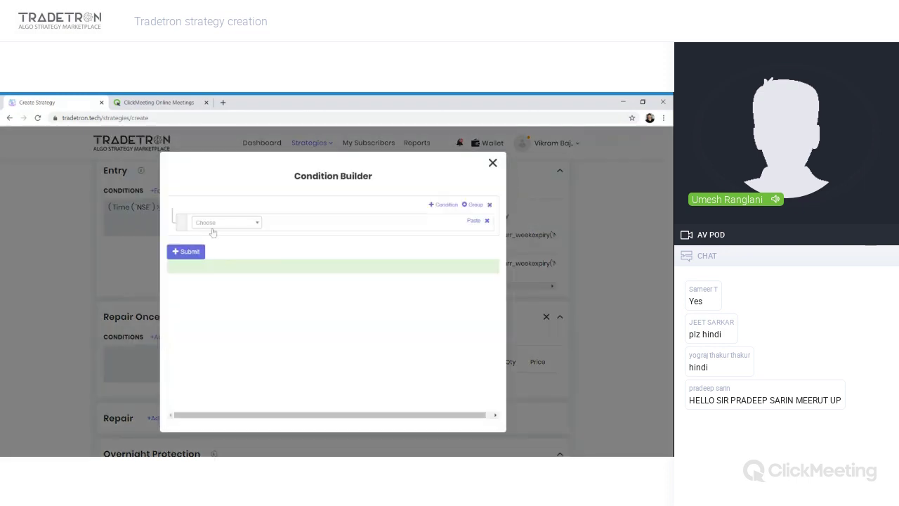
pyautogui.click(212, 228)
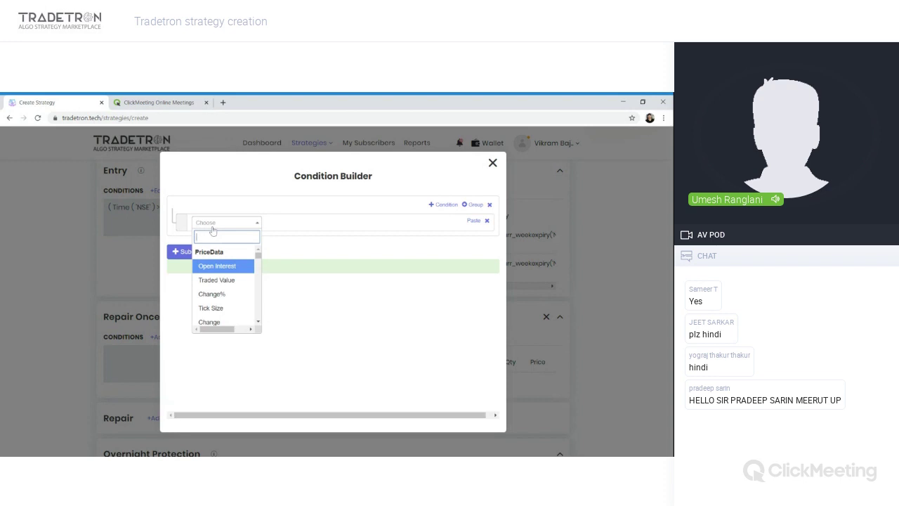
pyautogui.write('ltp')
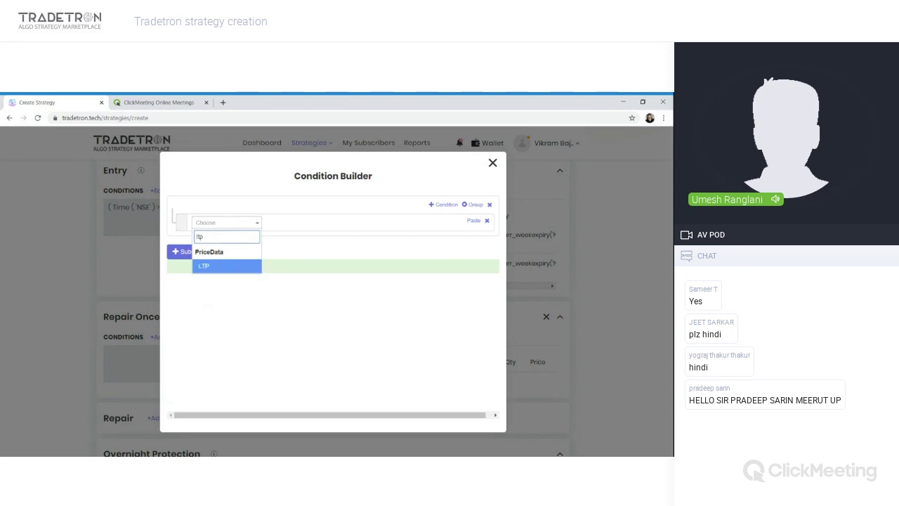
pyautogui.press('Return')
pyautogui.click(295, 264)
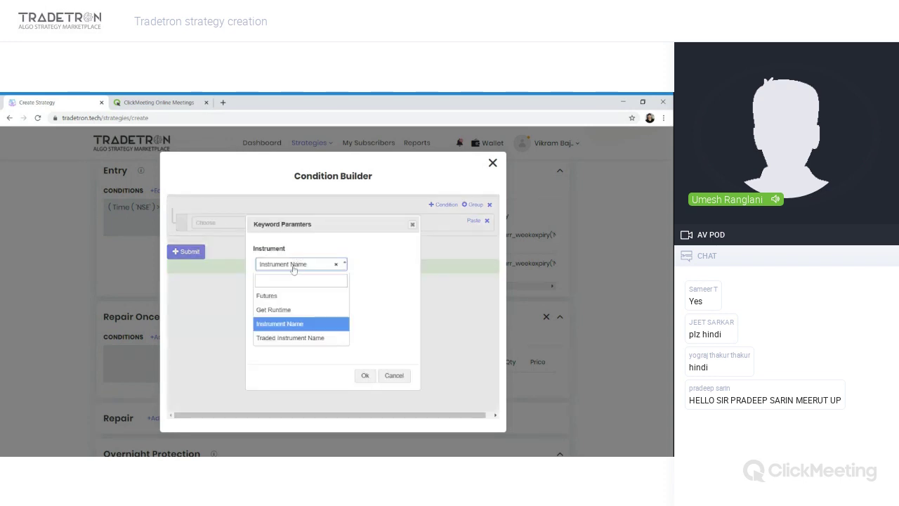
pyautogui.click(280, 339)
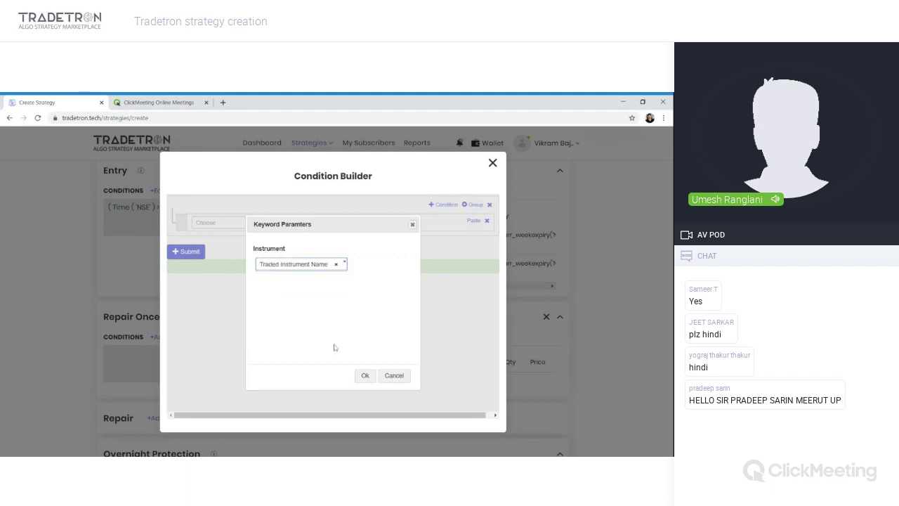
pyautogui.click(365, 375)
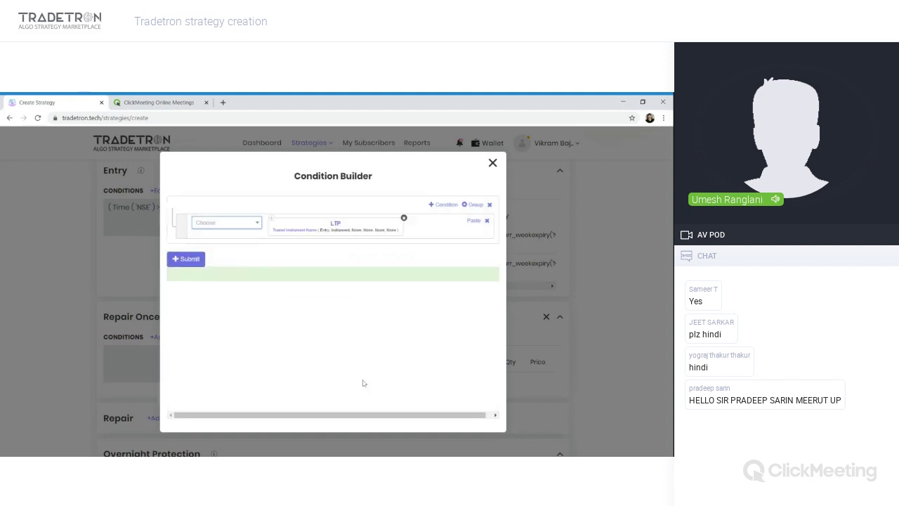
# - Set the underlying of the LTP block's Traded Instrument Name parameters to NIFTY 50
pyautogui.click(303, 235)
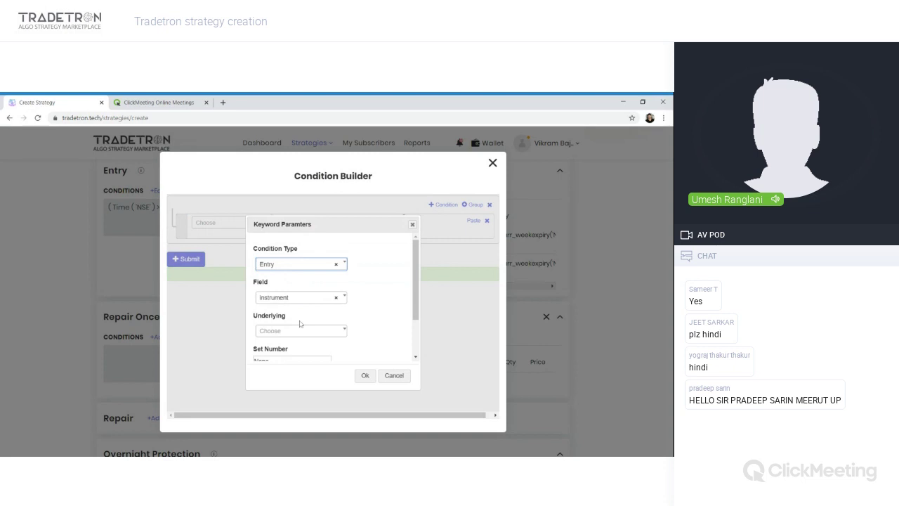
pyautogui.scroll(-2, 300, 323)
pyautogui.click(294, 278)
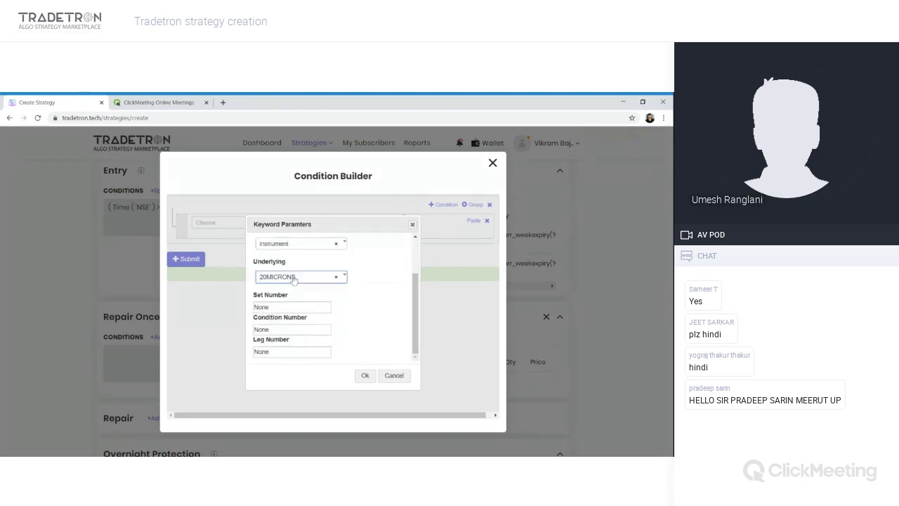
pyautogui.press('Down')
pyautogui.click(294, 278)
pyautogui.write('nifty')
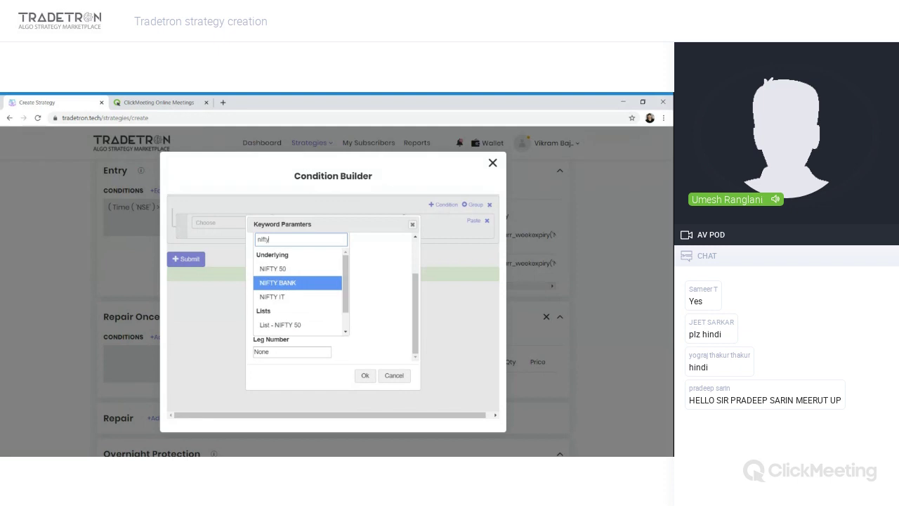
pyautogui.click(273, 268)
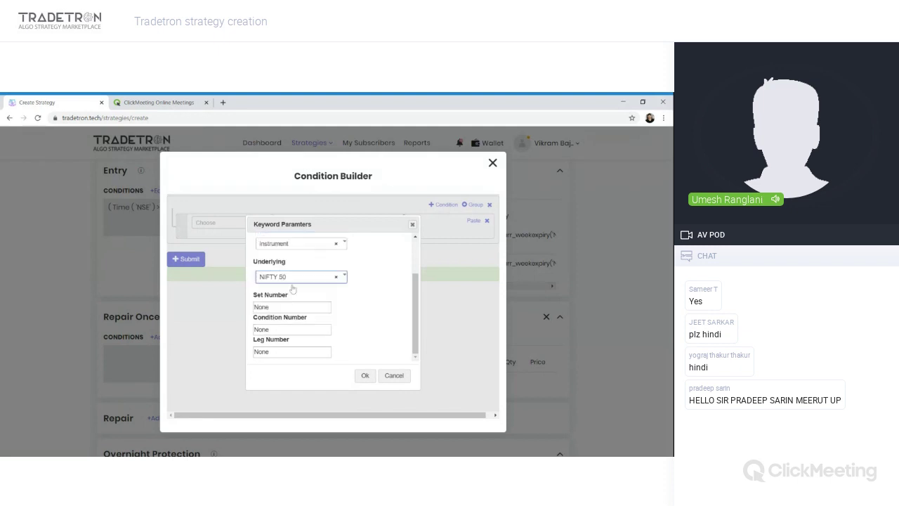
# - Set the set number, condition number and leg number of the LTP instrument to 1 and submit the Repair Once condition
pyautogui.click(292, 307)
pyautogui.moveTo(267, 307); pyautogui.dragTo(246, 307)
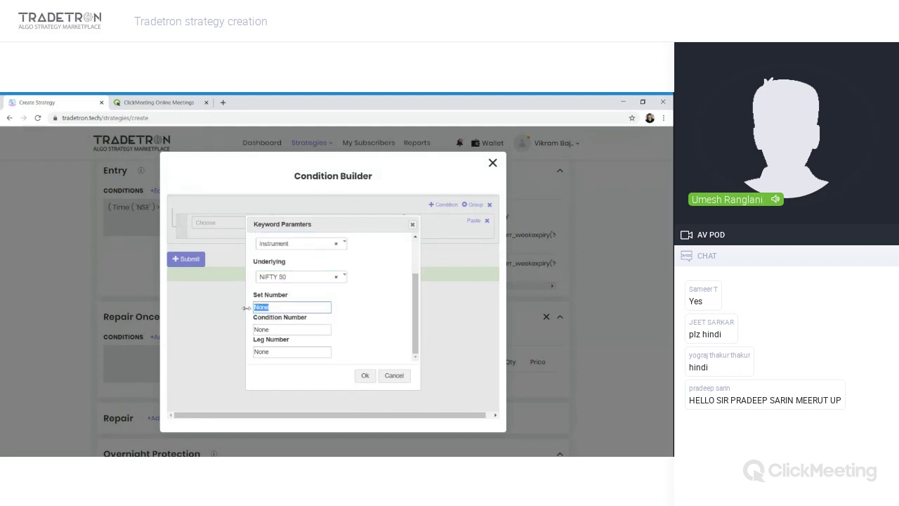
pyautogui.write('1')
pyautogui.press('Tab')
pyautogui.write('1')
pyautogui.press('Tab')
pyautogui.write('1')
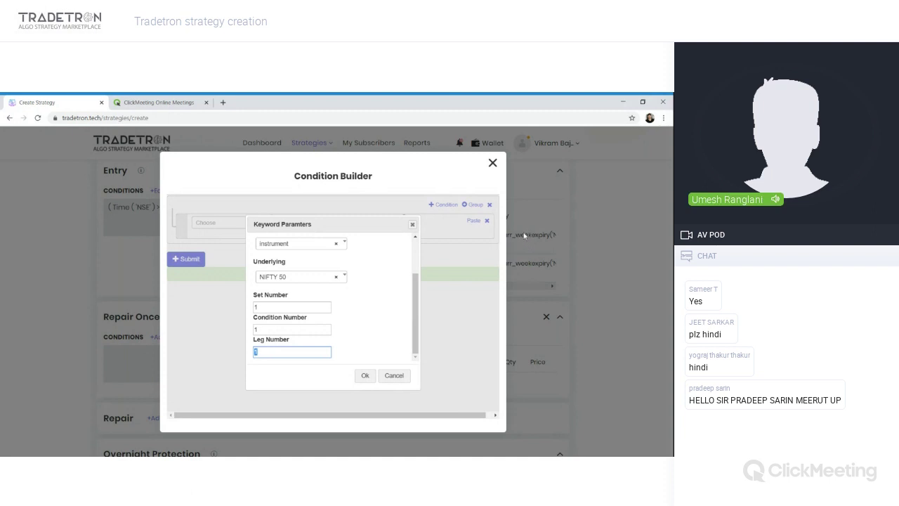
pyautogui.doubleClick(257, 351)
pyautogui.write('2')
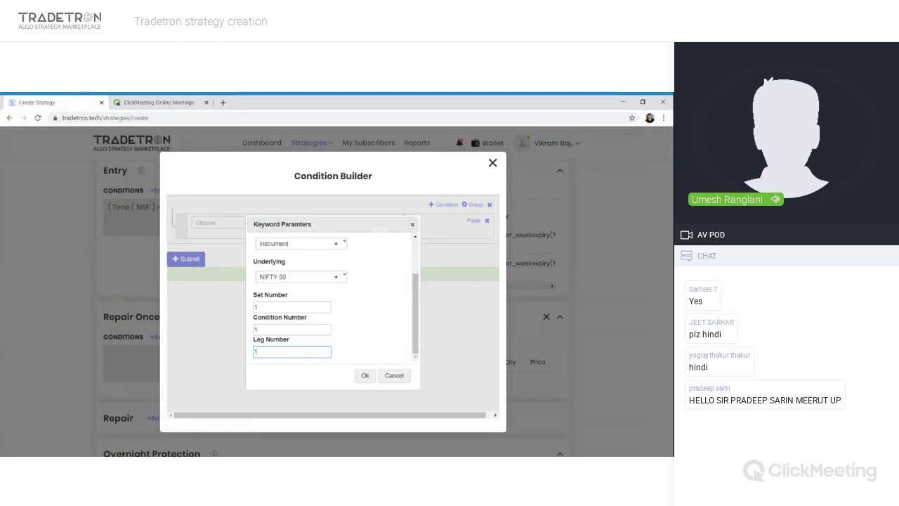
pyautogui.click(365, 375)
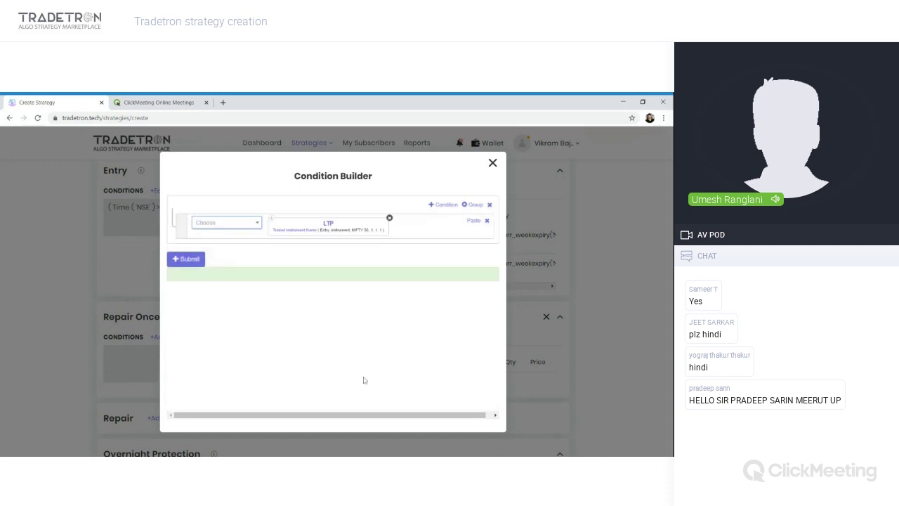
pyautogui.click(193, 259)
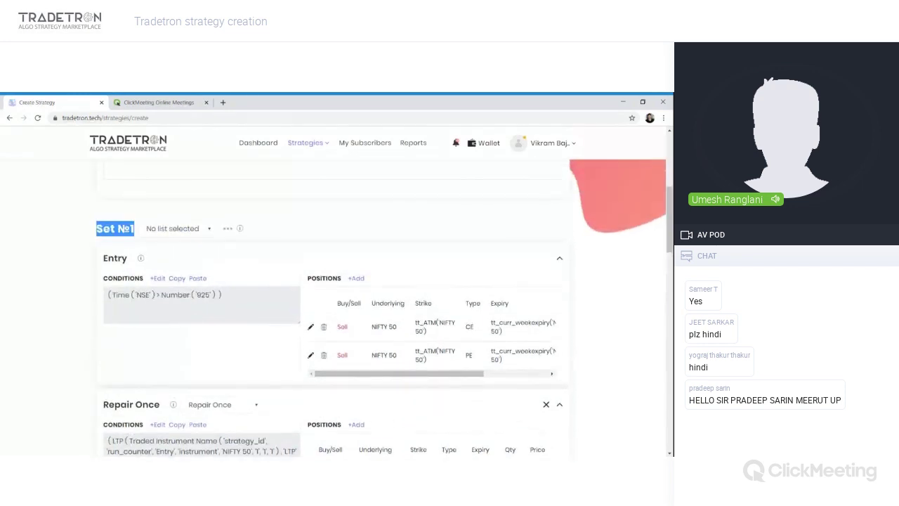
# - Reopen the Repair Once condition for editing and follow its LTP block with a less-than operator and a Traded Instrument keyword
pyautogui.scroll(-5, 188, 289)
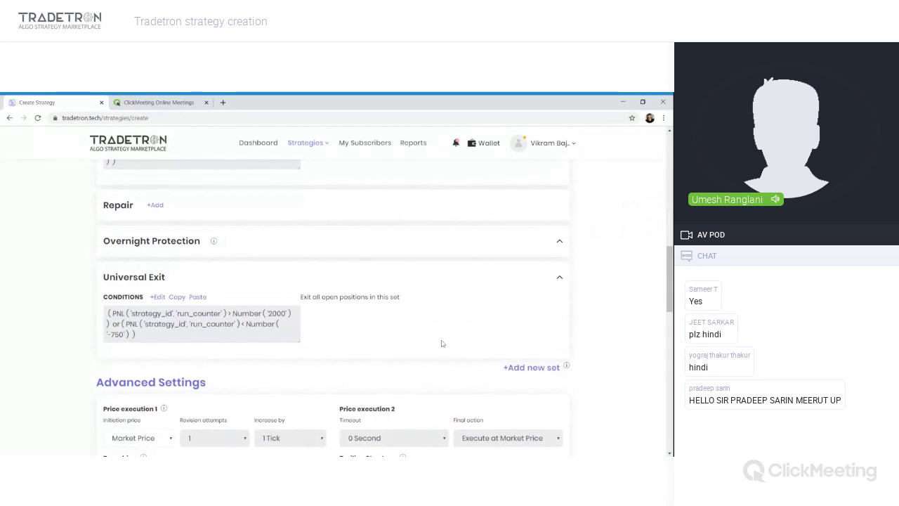
pyautogui.scroll(2, 442, 343)
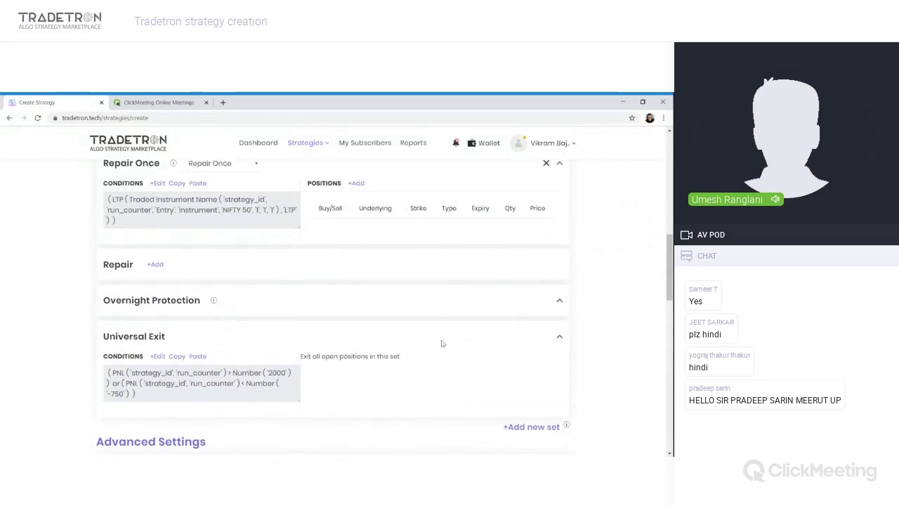
pyautogui.scroll(2, 442, 343)
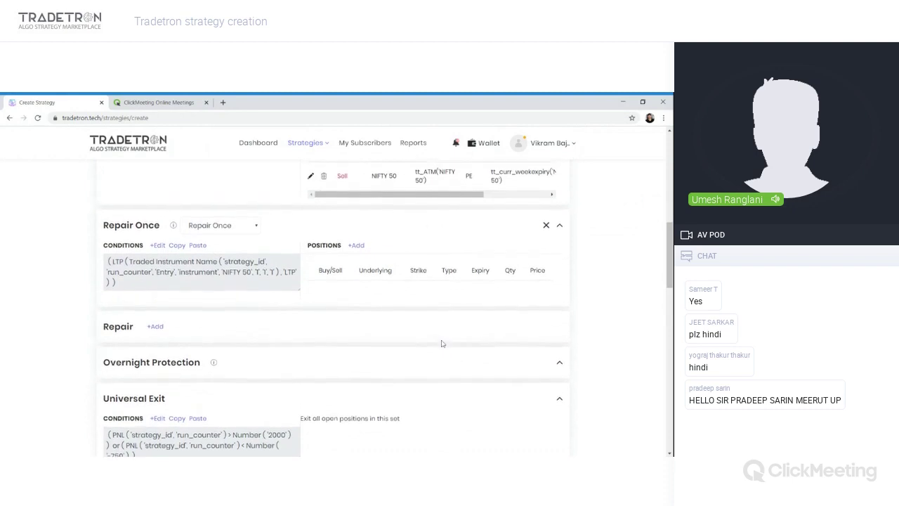
pyautogui.scroll(3, 442, 344)
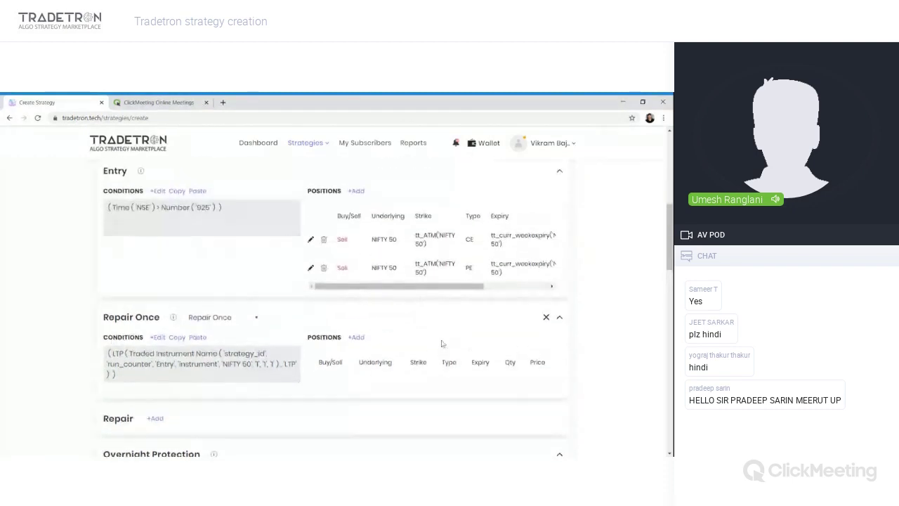
pyautogui.scroll(1, 442, 343)
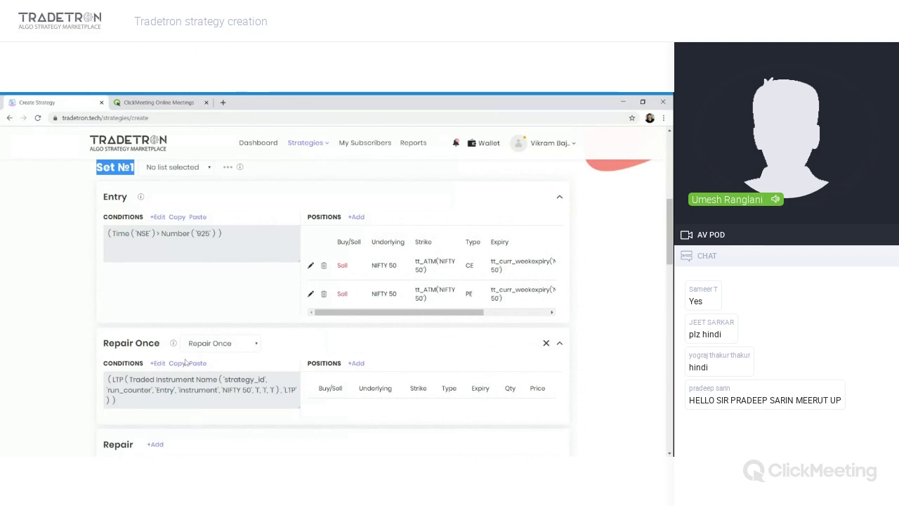
pyautogui.click(157, 363)
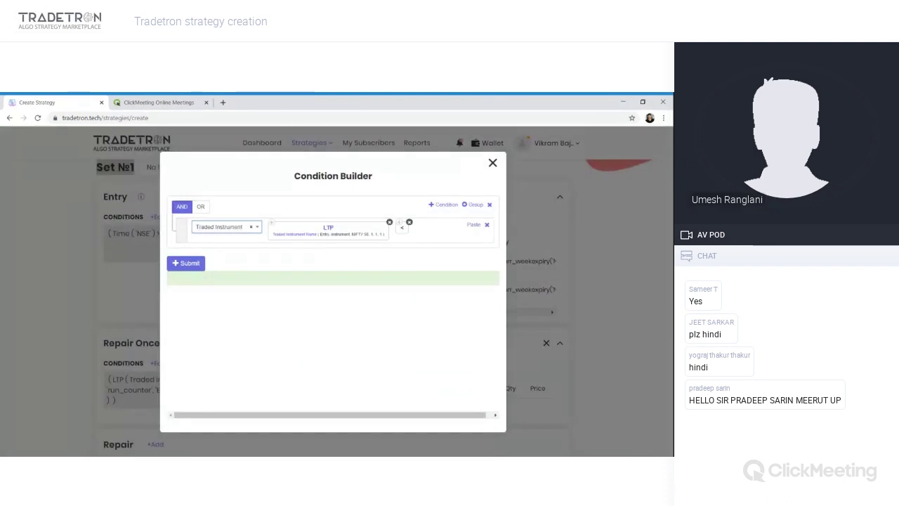
pyautogui.click(328, 227)
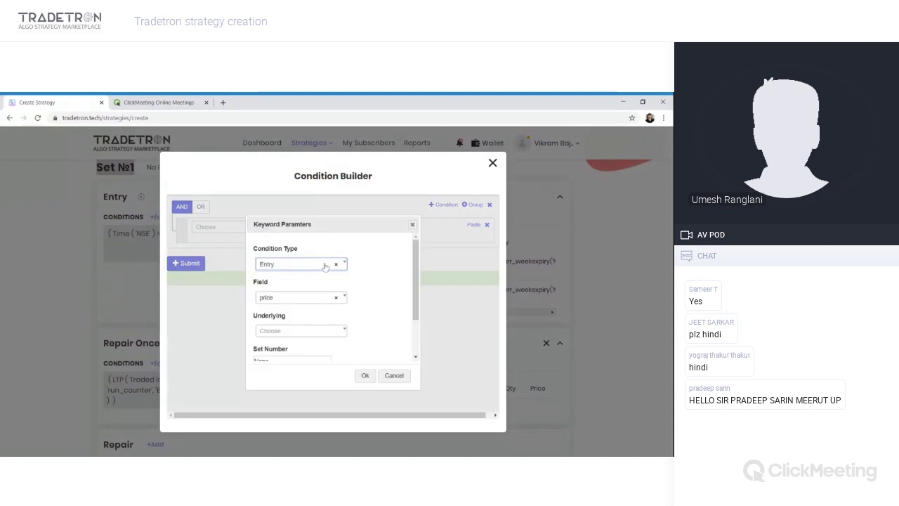
# - Configure the Traded Instrument price for NIFTY 50 with set, condition and leg numbers 1, and subtract a Number block from it
pyautogui.scroll(-1, 291, 287)
pyautogui.click(292, 283)
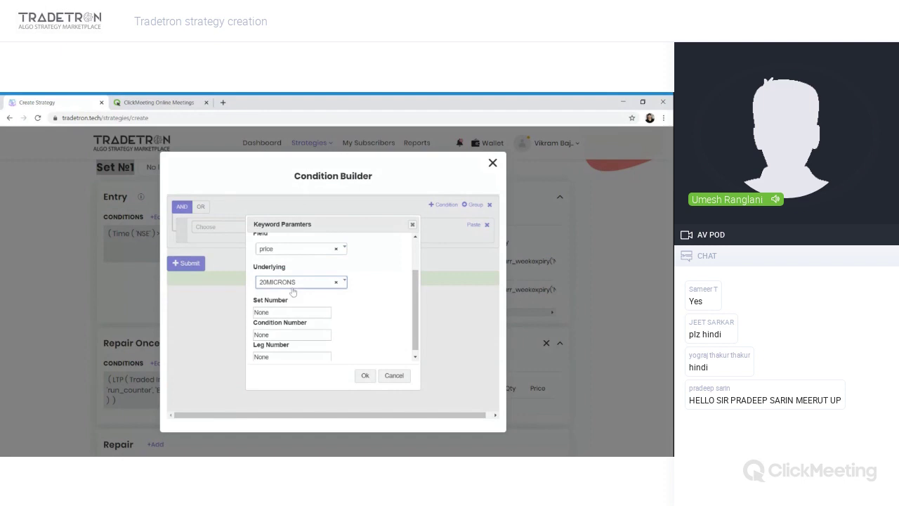
pyautogui.click(292, 286)
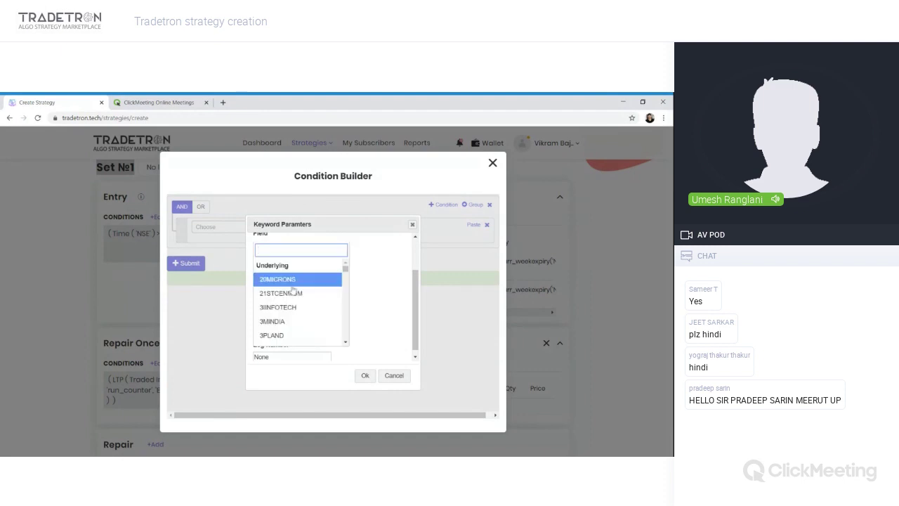
pyautogui.write('nifty')
pyautogui.press('Return')
pyautogui.press('Tab')
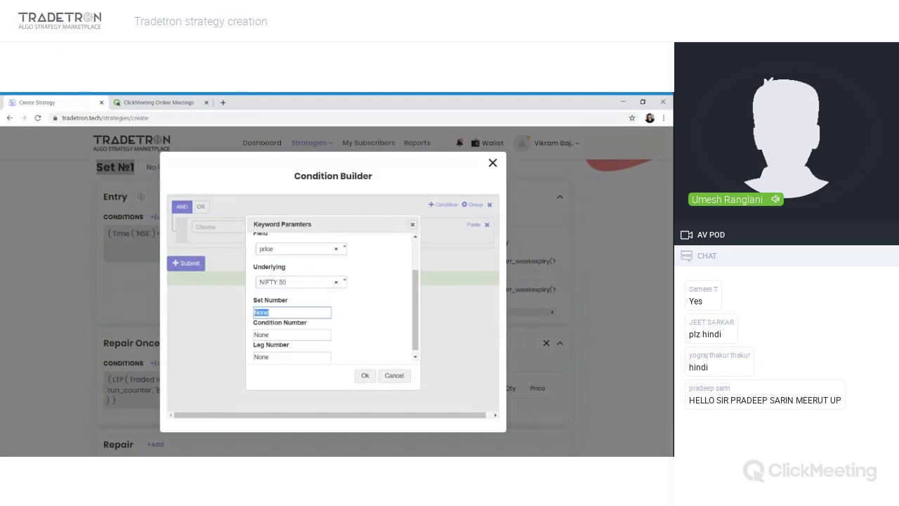
pyautogui.write('1')
pyautogui.press('Tab')
pyautogui.write('1')
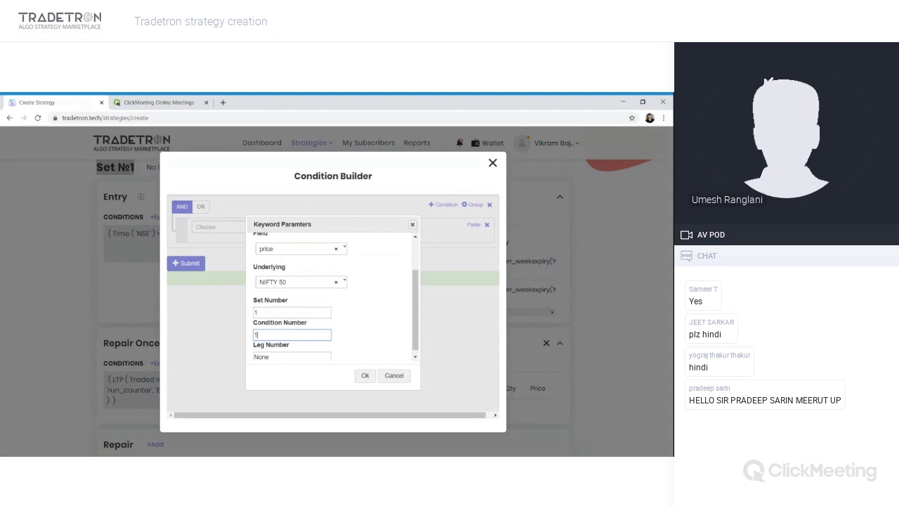
pyautogui.press('Return')
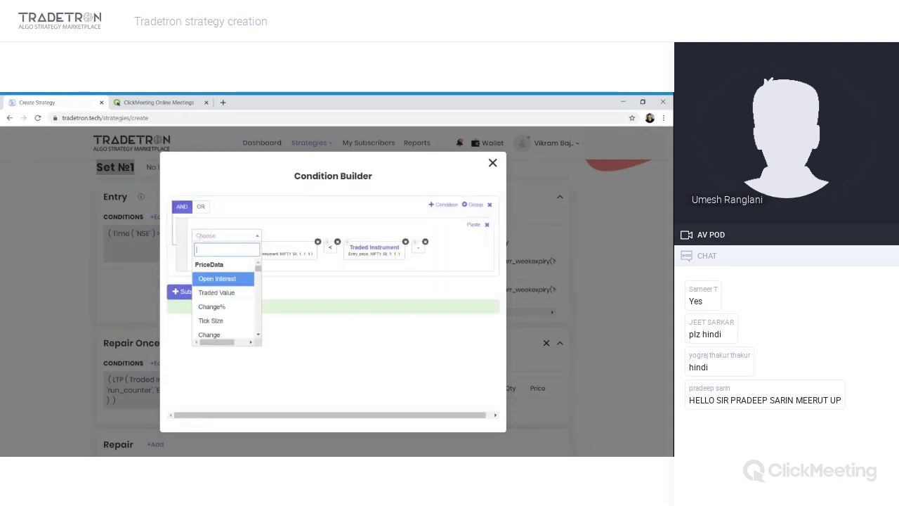
pyautogui.write('number')
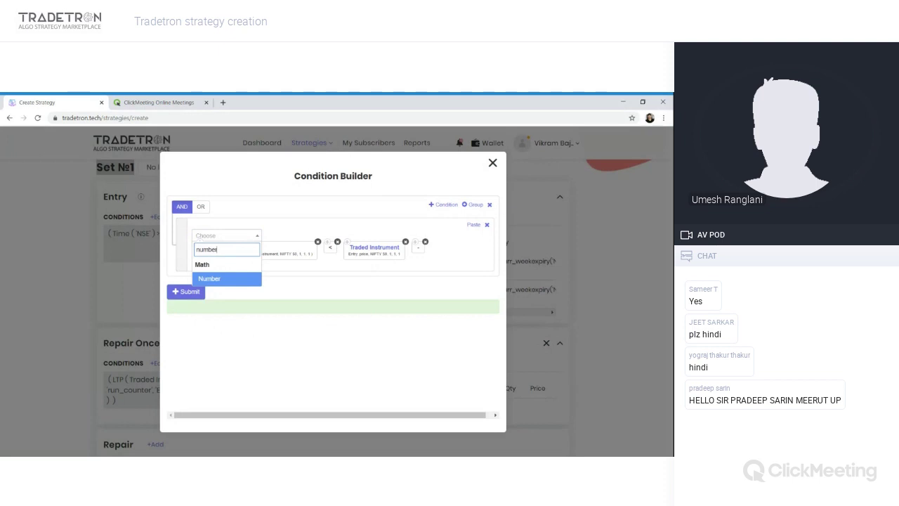
pyautogui.press('Return')
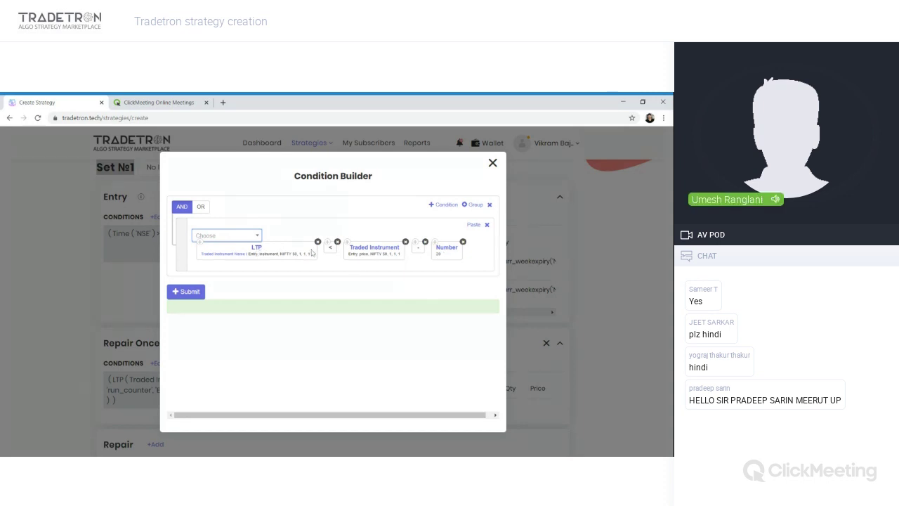
# - Add a second repair condition joined by OR, comparing copies of the LTP and Traded Instrument blocks with a greater-than operator
pyautogui.click(446, 205)
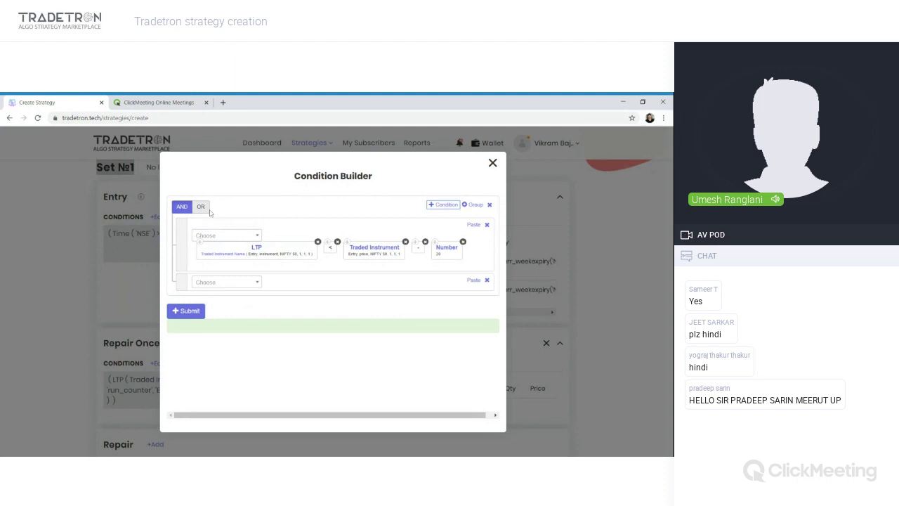
pyautogui.click(200, 207)
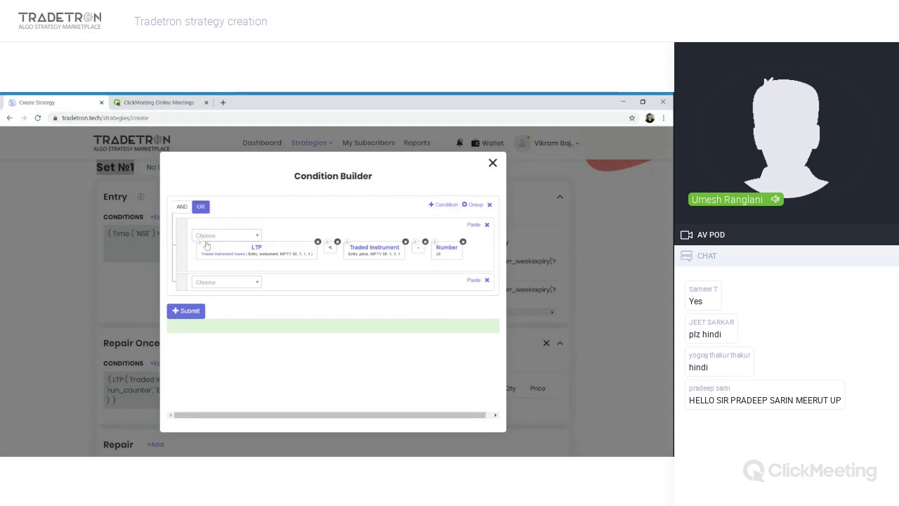
pyautogui.click(199, 241)
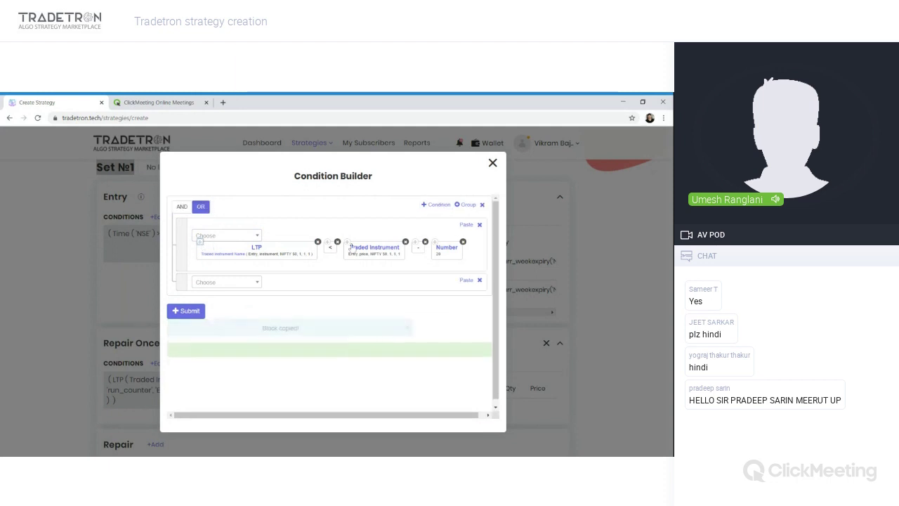
pyautogui.click(464, 280)
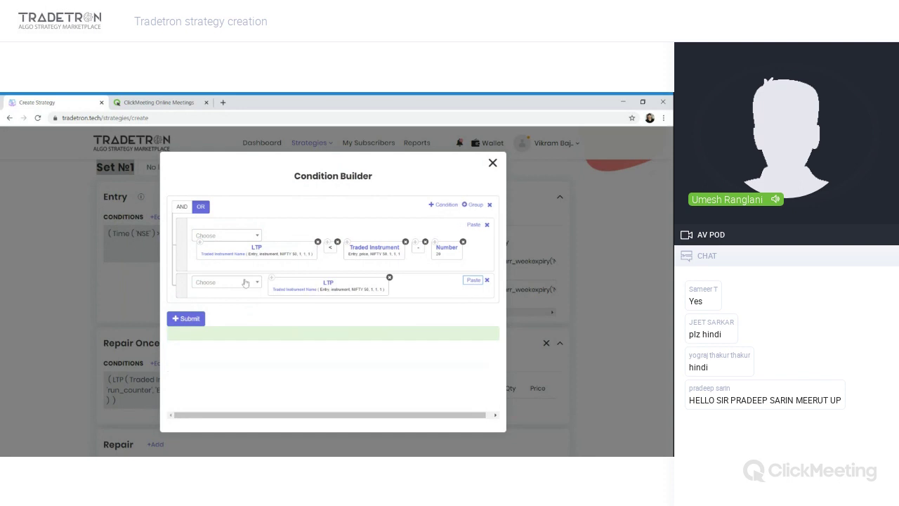
pyautogui.click(347, 242)
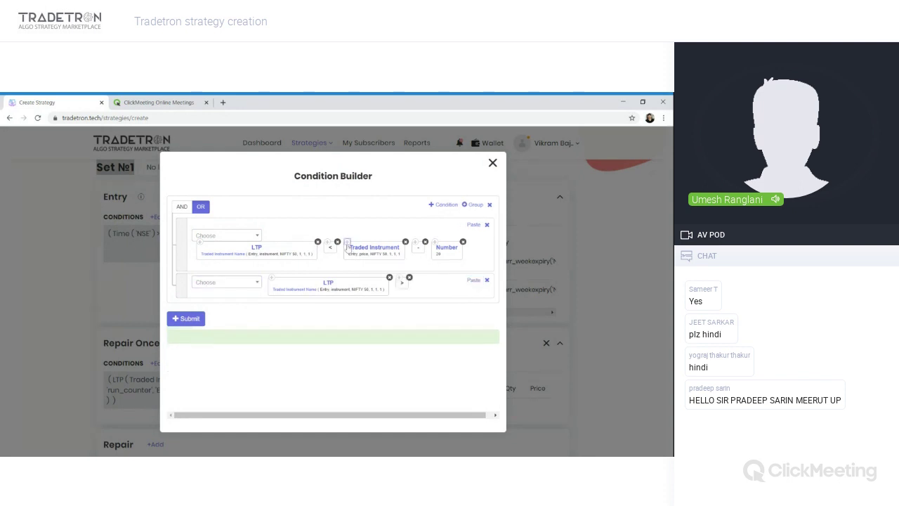
pyautogui.click(464, 279)
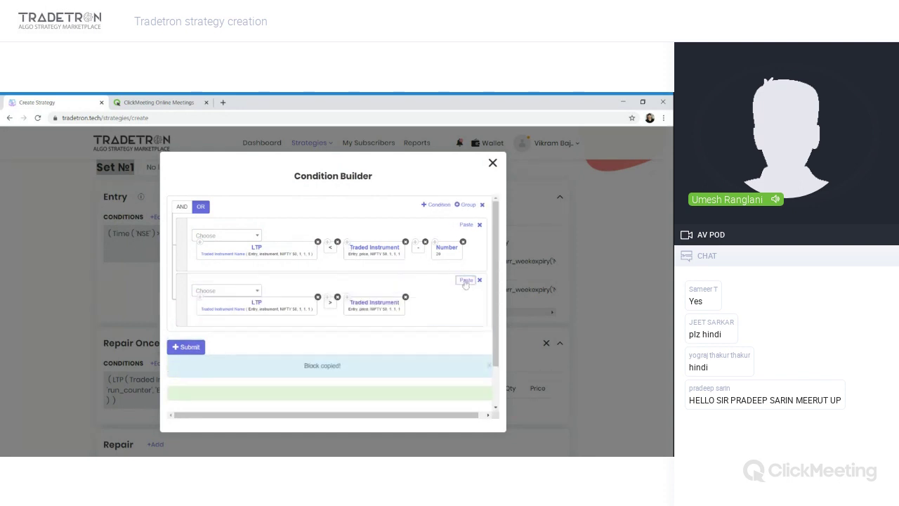
# - Add a Number block of 10 to the Traded Instrument price in the greater-than condition and submit the Repair Once condition
pyautogui.click(230, 290)
pyautogui.write('+')
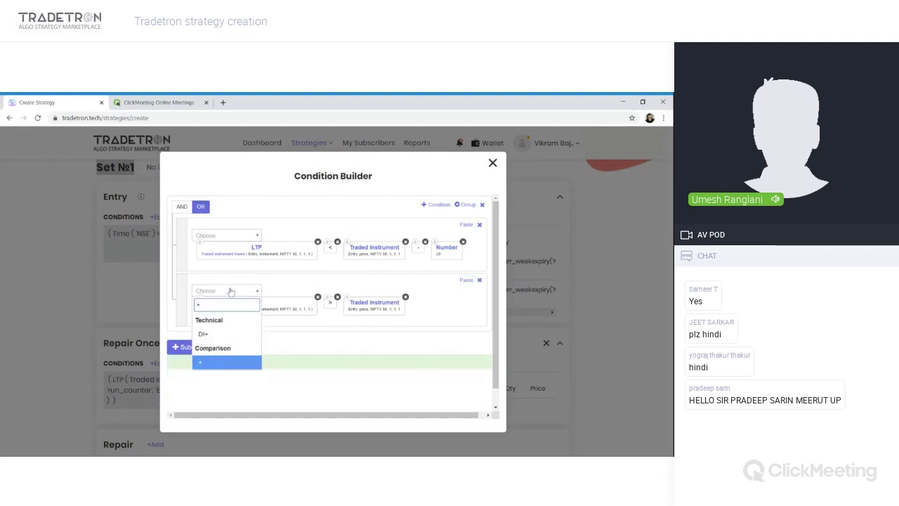
pyautogui.press('Return')
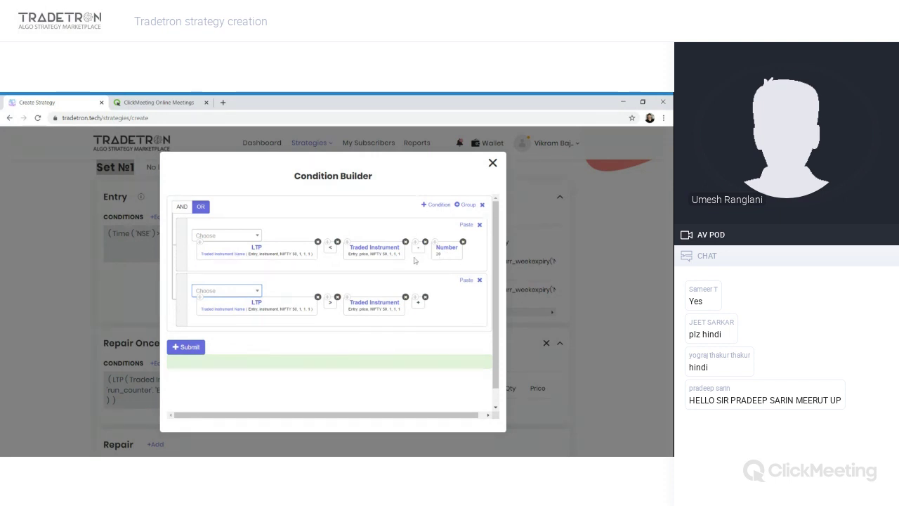
pyautogui.click(254, 292)
pyautogui.write('n')
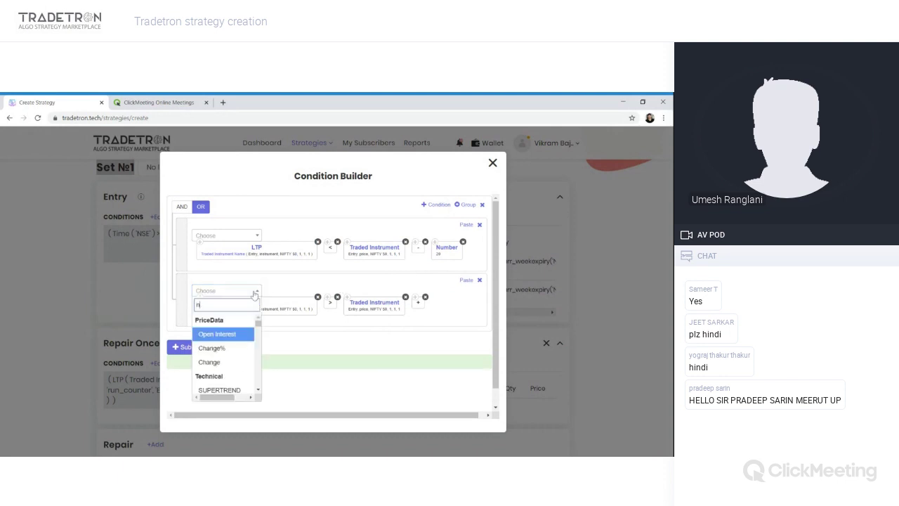
pyautogui.write('umber')
pyautogui.press('Return')
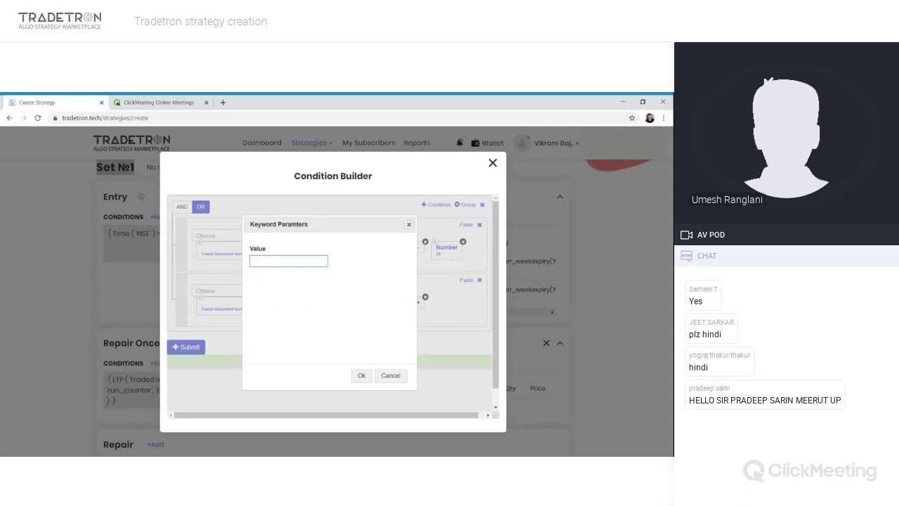
pyautogui.write('10')
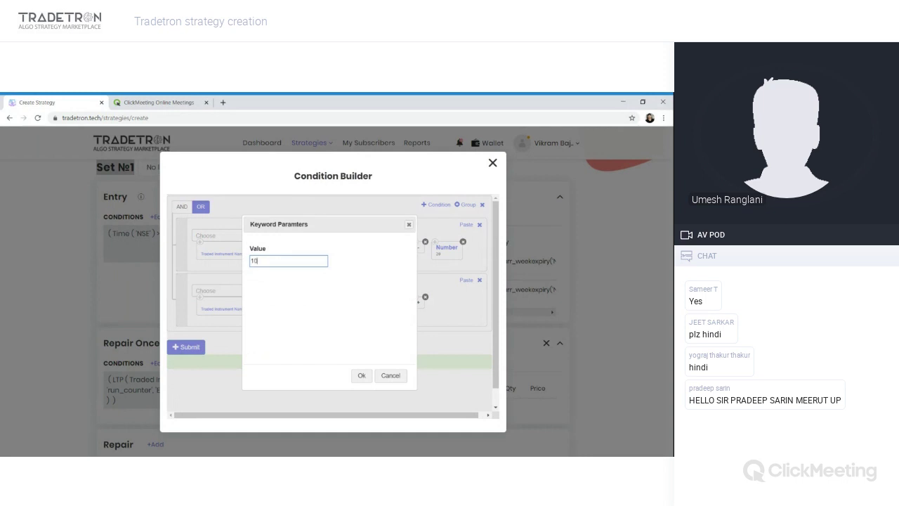
pyautogui.click(361, 375)
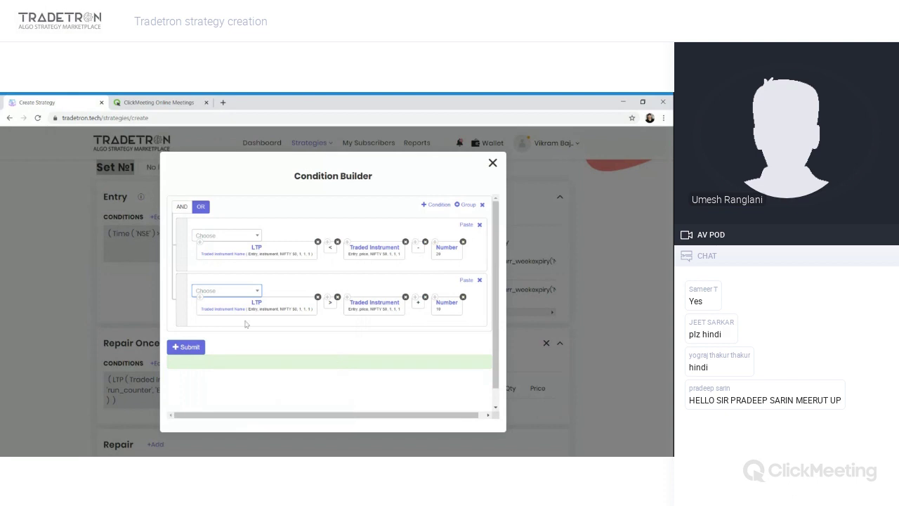
pyautogui.click(197, 354)
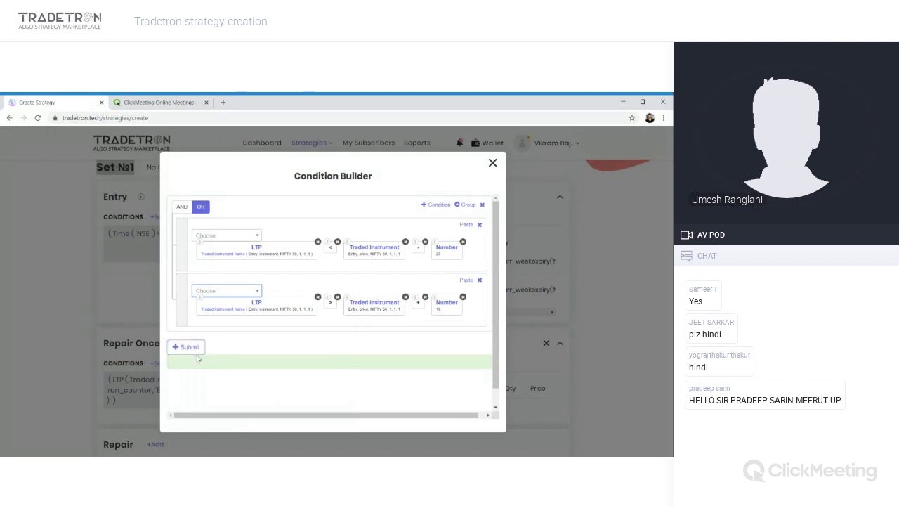
pyautogui.click(197, 349)
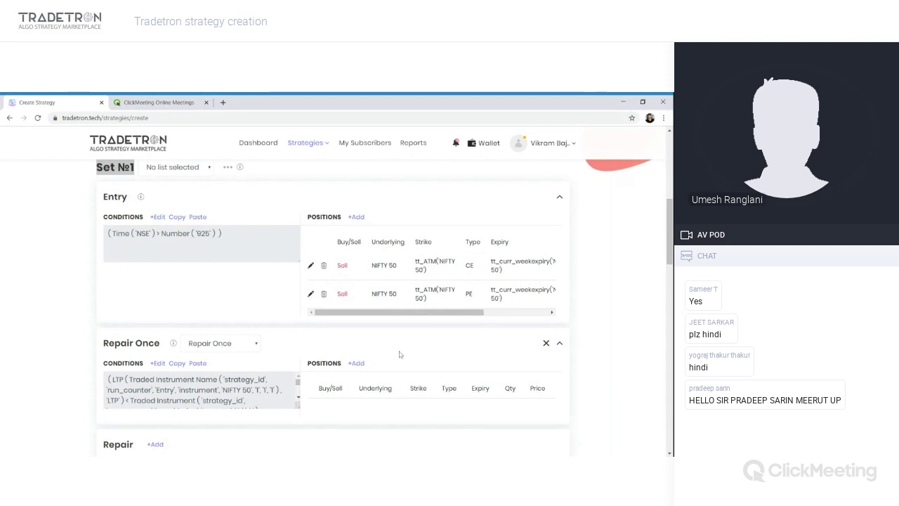
# - Set up a Repair Once buy position: NFO Call on NIFTY 50, MIS product, current week expiry, 1 lot, with an Fx strike
pyautogui.click(367, 268)
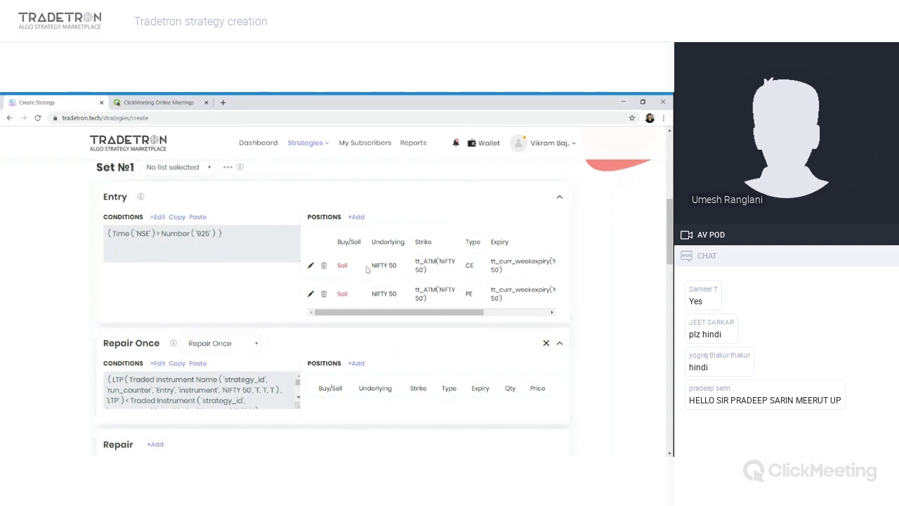
pyautogui.click(366, 268)
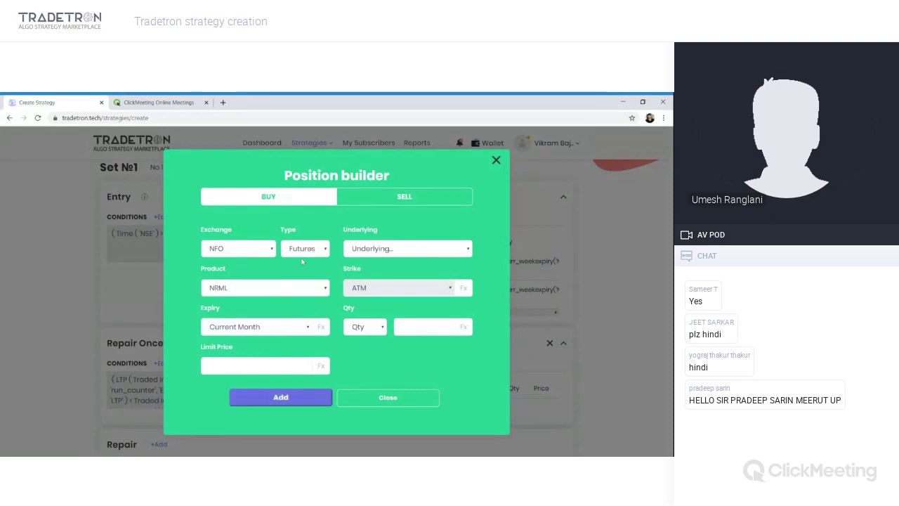
pyautogui.click(302, 261)
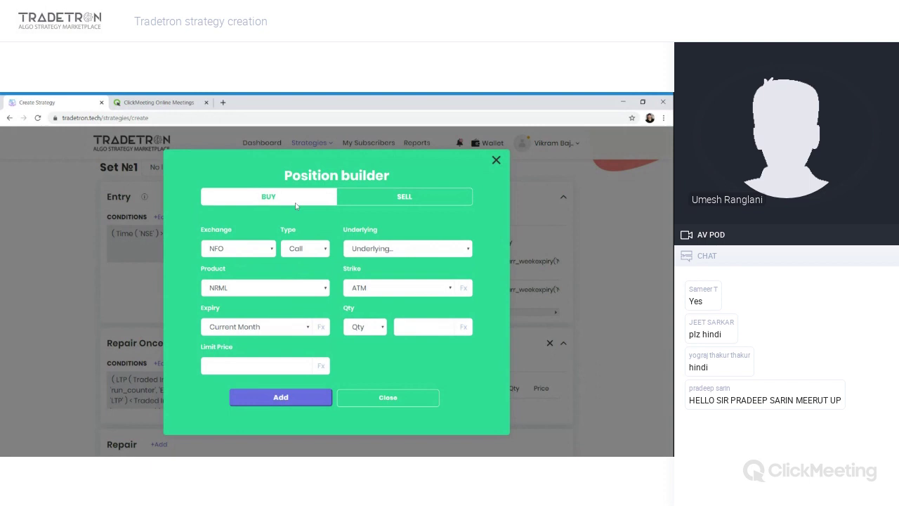
pyautogui.click(288, 281)
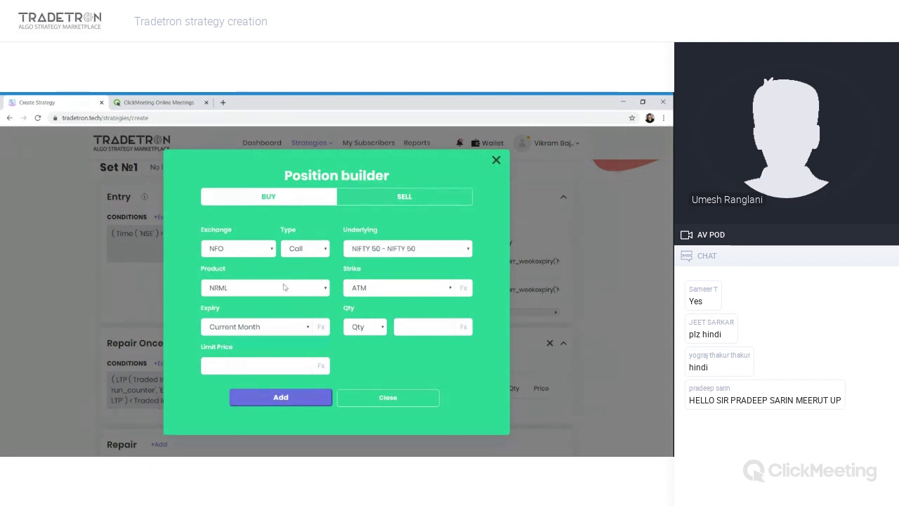
pyautogui.click(268, 320)
pyautogui.click(262, 318)
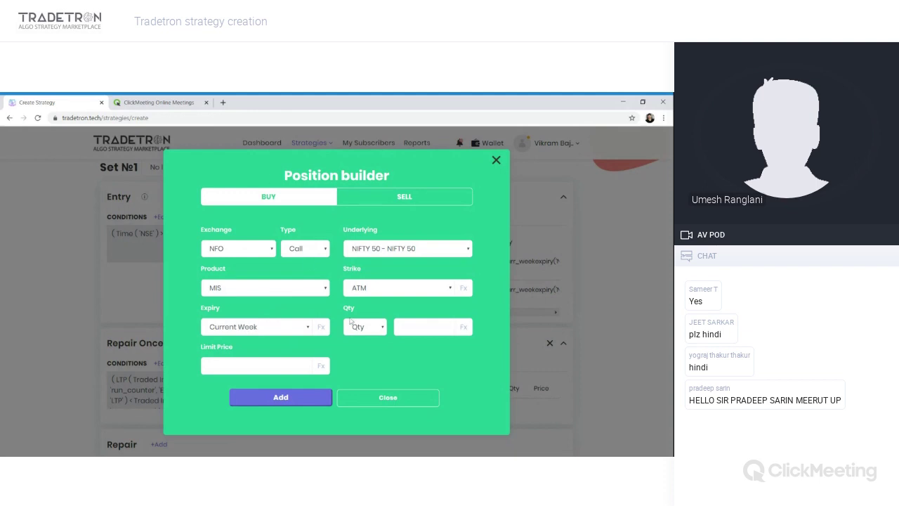
pyautogui.click(411, 327)
pyautogui.click(432, 280)
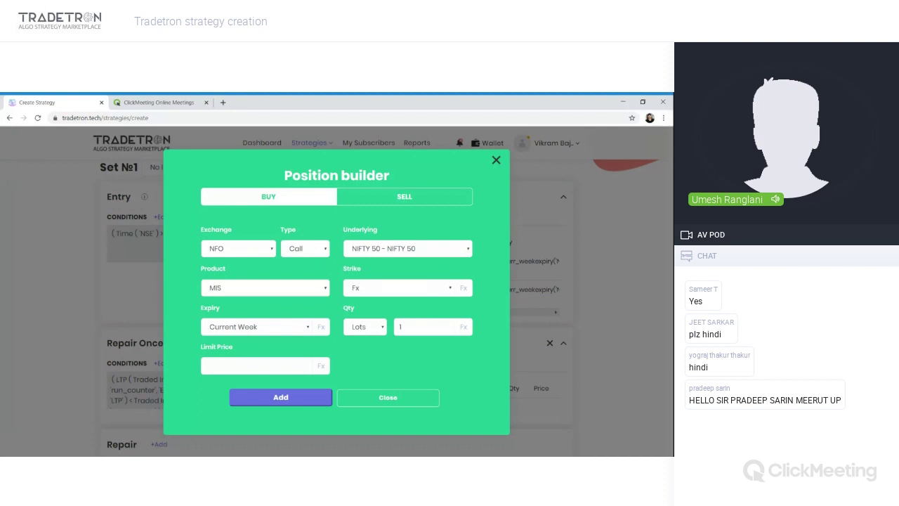
# - Build the strike formula from a Traded Instrument keyword with condition type Entry, field strike and underlying NIFTY 50
pyautogui.click(460, 289)
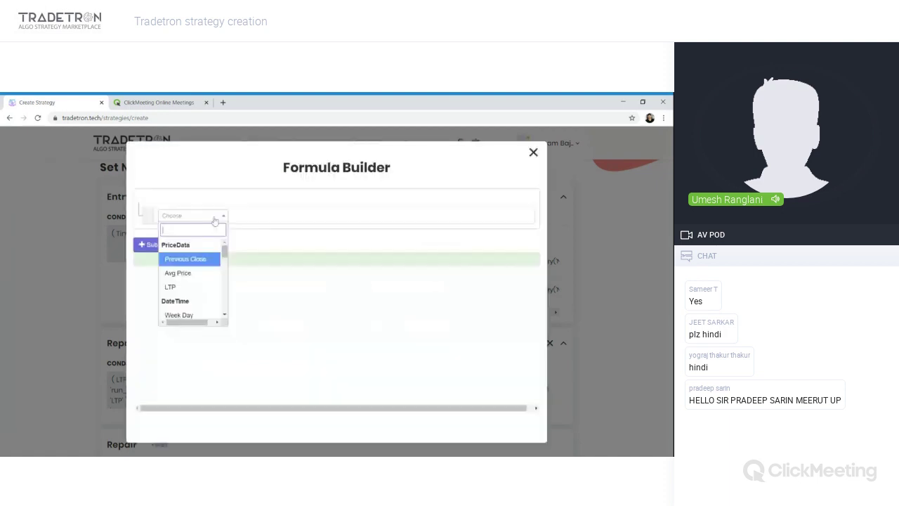
pyautogui.write('traded')
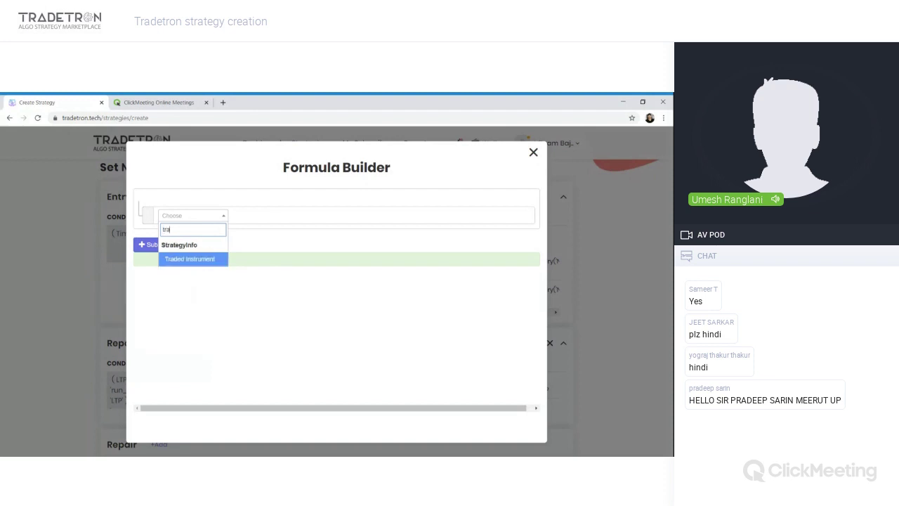
pyautogui.press('Return')
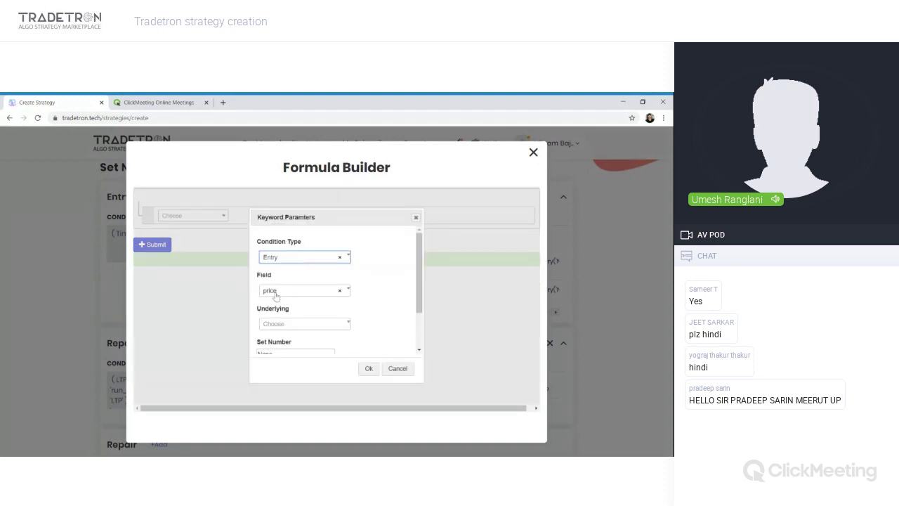
pyautogui.click(284, 294)
pyautogui.click(275, 338)
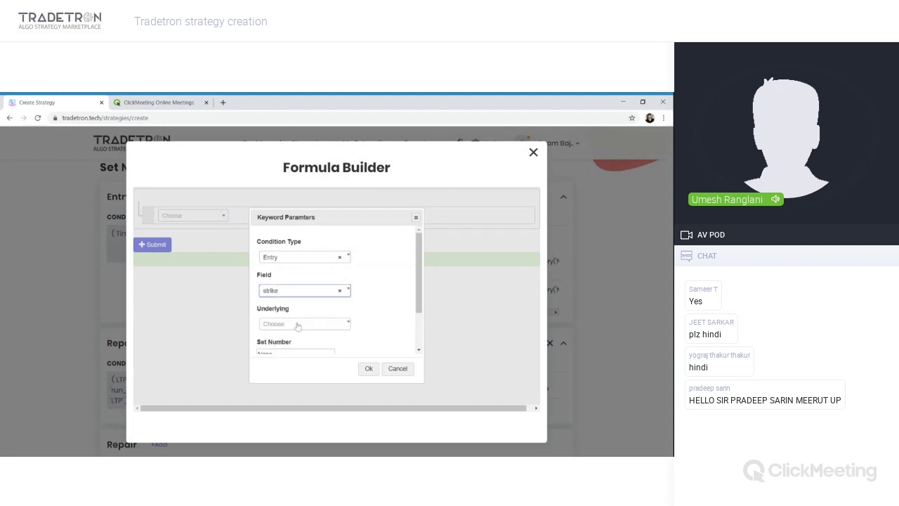
pyautogui.scroll(-2, 299, 325)
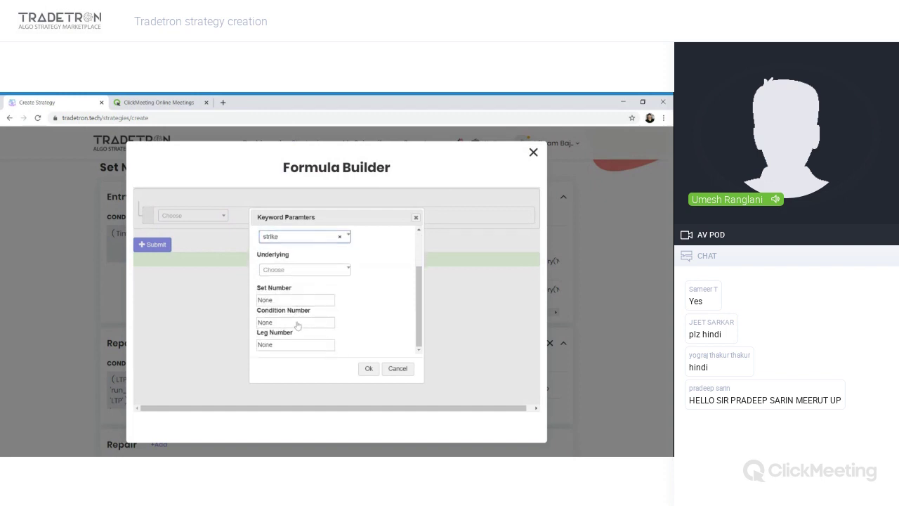
pyautogui.click(303, 276)
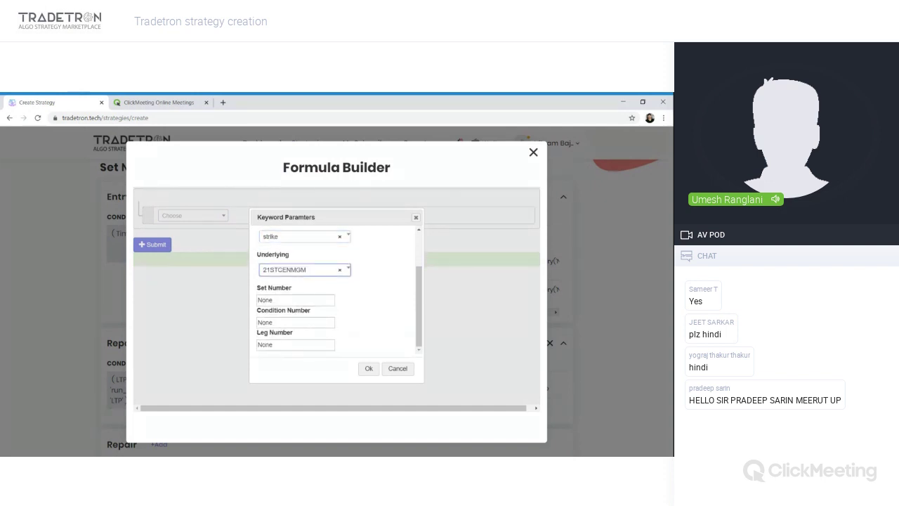
pyautogui.click(304, 272)
pyautogui.write('nifty')
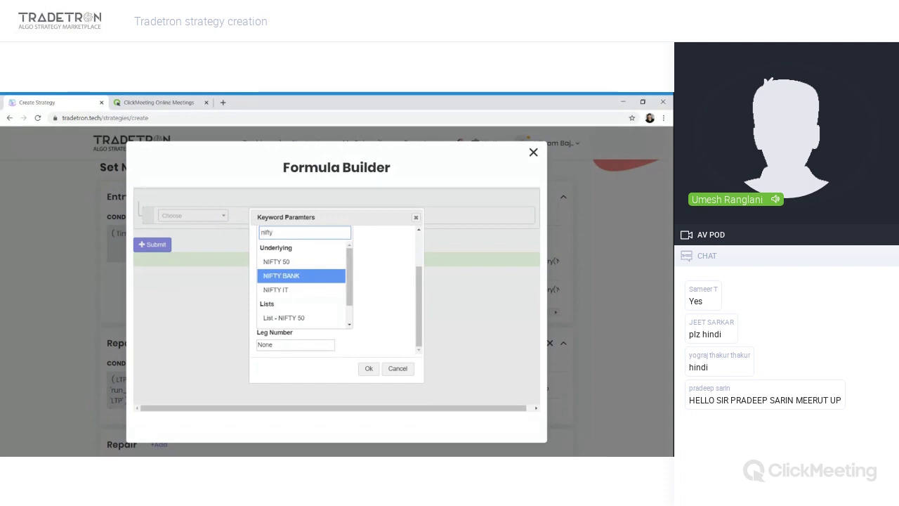
pyautogui.press('Up')
pyautogui.press('Return')
# - Set the set, condition and leg numbers of the strike's Traded Instrument keyword to 1 and confirm its parameters
pyautogui.click(302, 299)
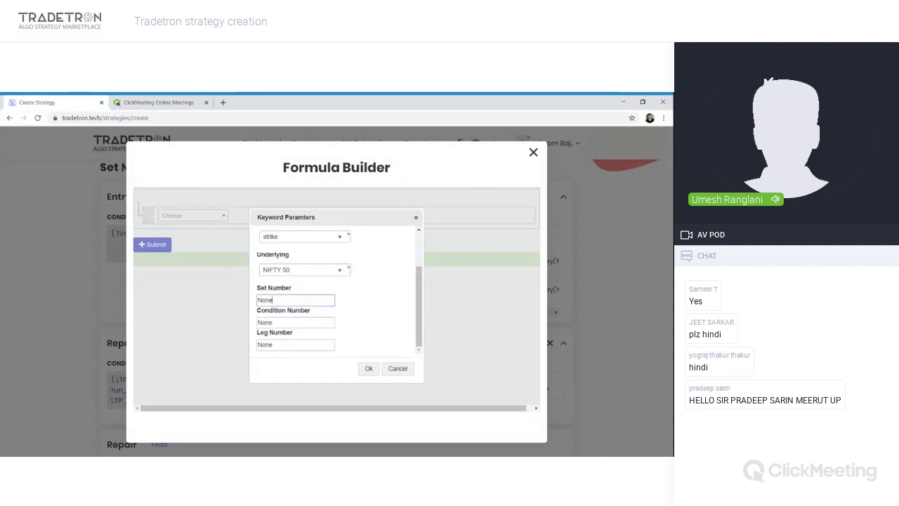
pyautogui.press('BackSpace')
pyautogui.press('BackSpace')
pyautogui.press('BackSpace')
pyautogui.press('BackSpace')
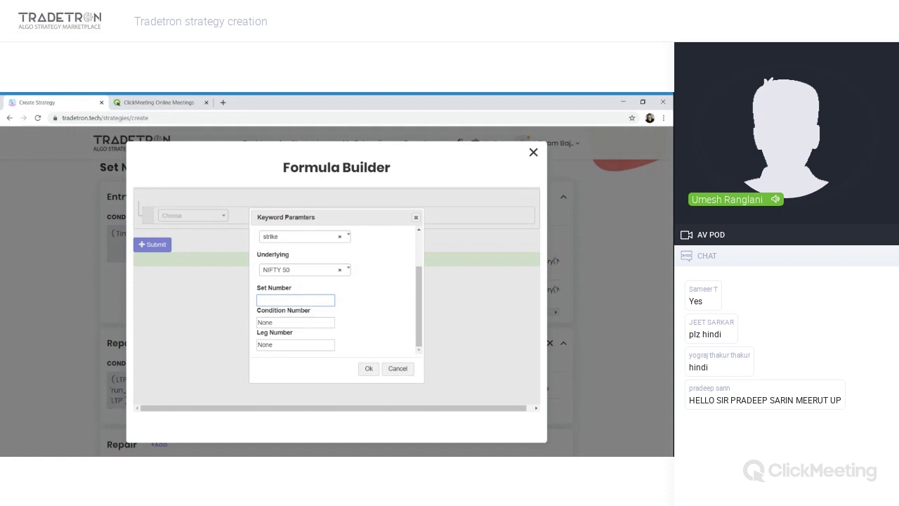
pyautogui.write('1')
pyautogui.press('Tab')
pyautogui.write('1')
pyautogui.press('Tab')
pyautogui.write('1')
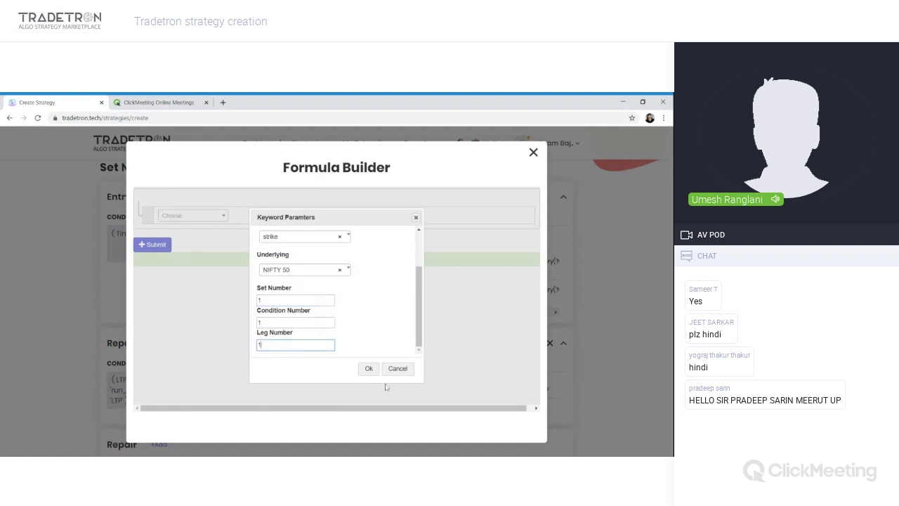
pyautogui.click(373, 370)
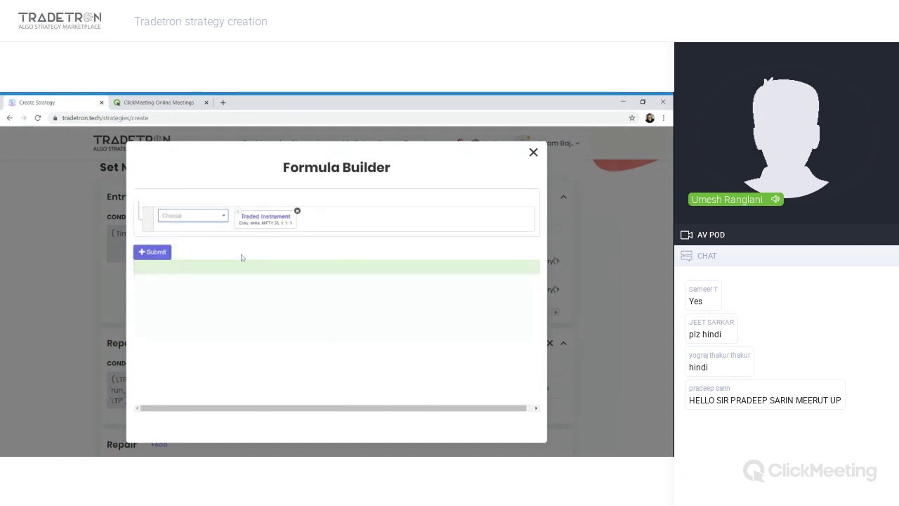
# - Submit the strike formula and add the buy Call position to the Repair Once block
pyautogui.click(144, 253)
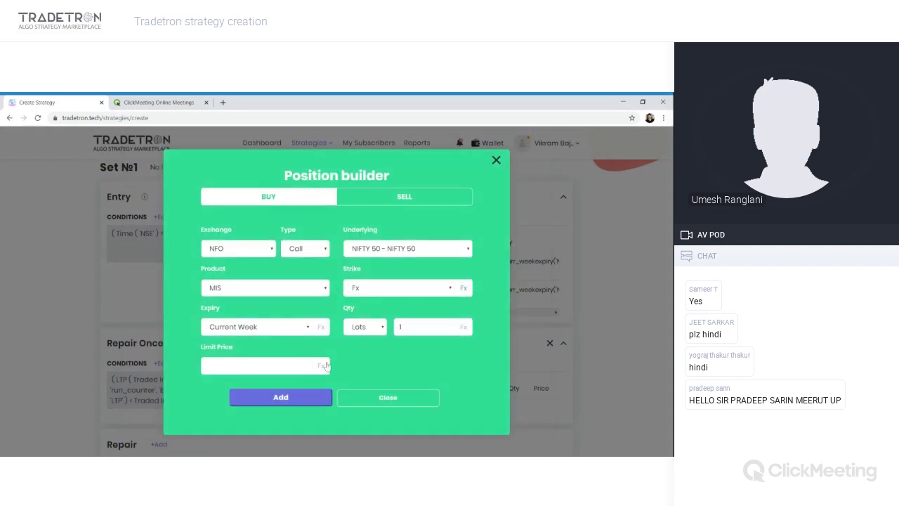
pyautogui.click(311, 396)
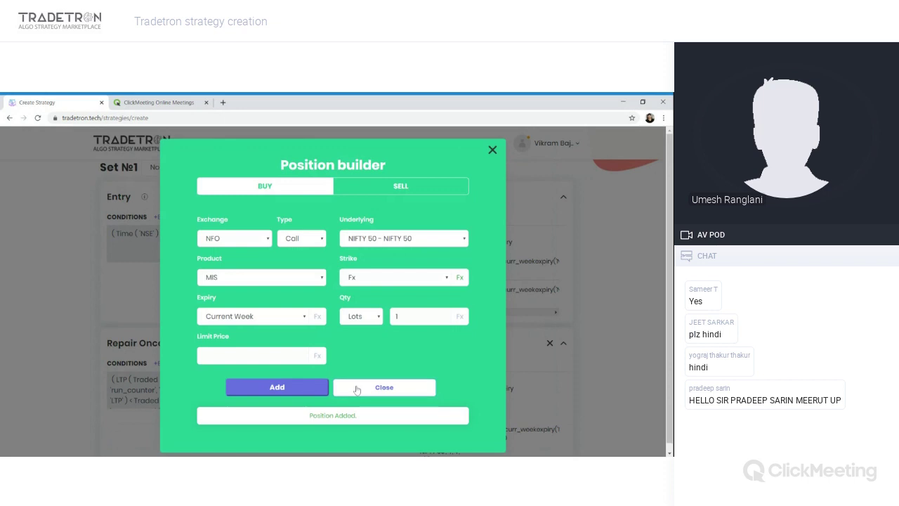
pyautogui.click(356, 389)
# - Add a second Repair Once block below the first and open its condition builder
pyautogui.scroll(-1, 422, 376)
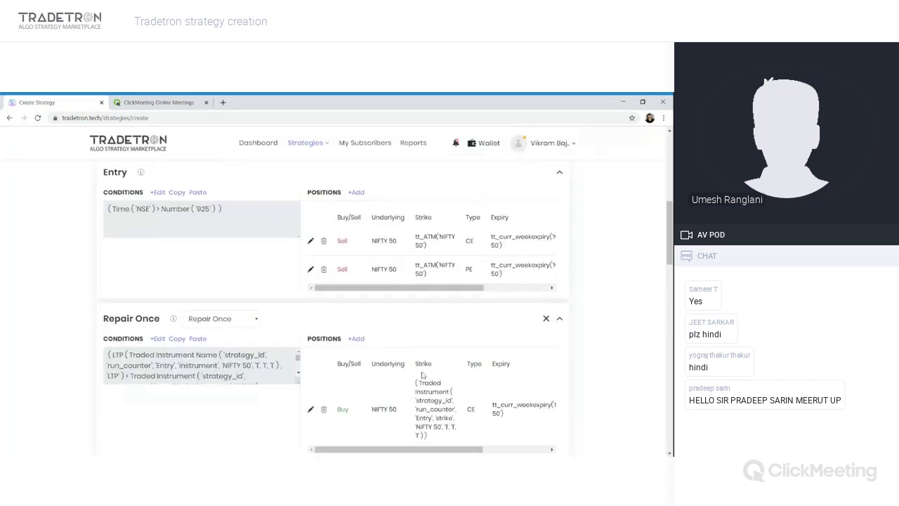
pyautogui.scroll(-3, 422, 375)
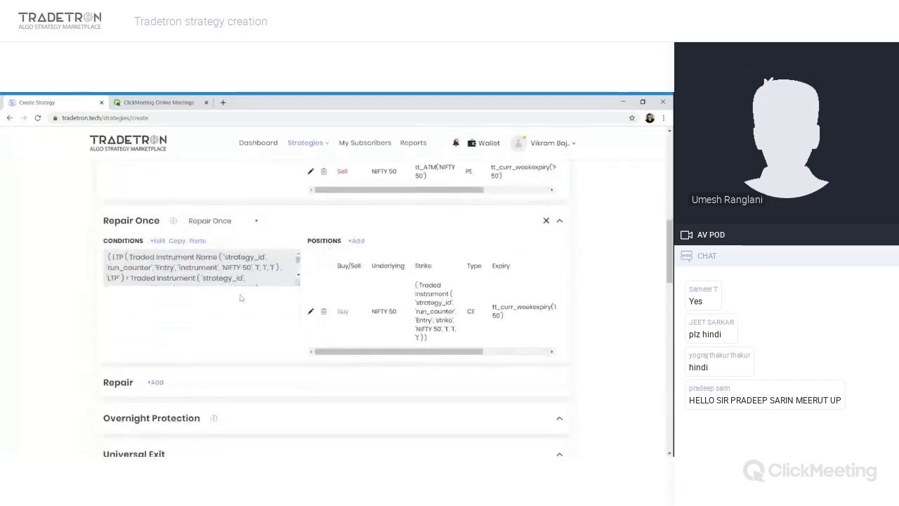
pyautogui.scroll(1, 367, 267)
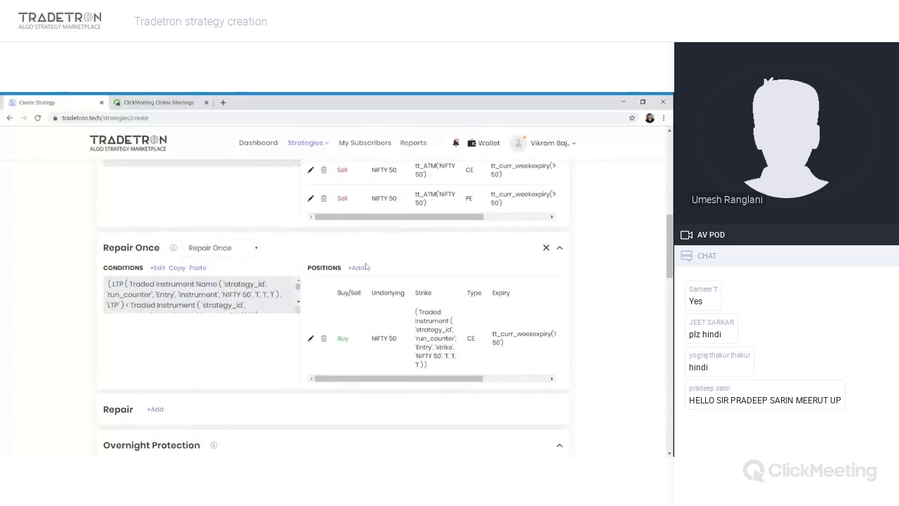
pyautogui.scroll(-1, 254, 324)
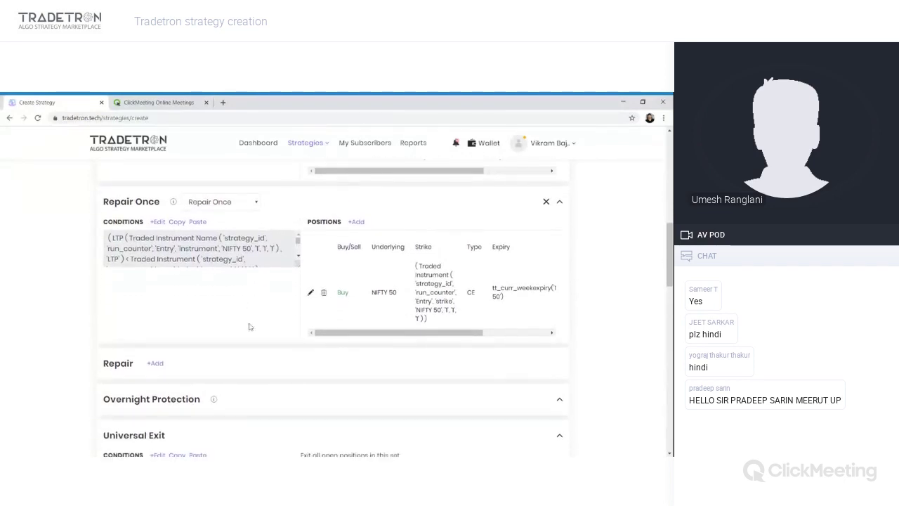
pyautogui.click(153, 362)
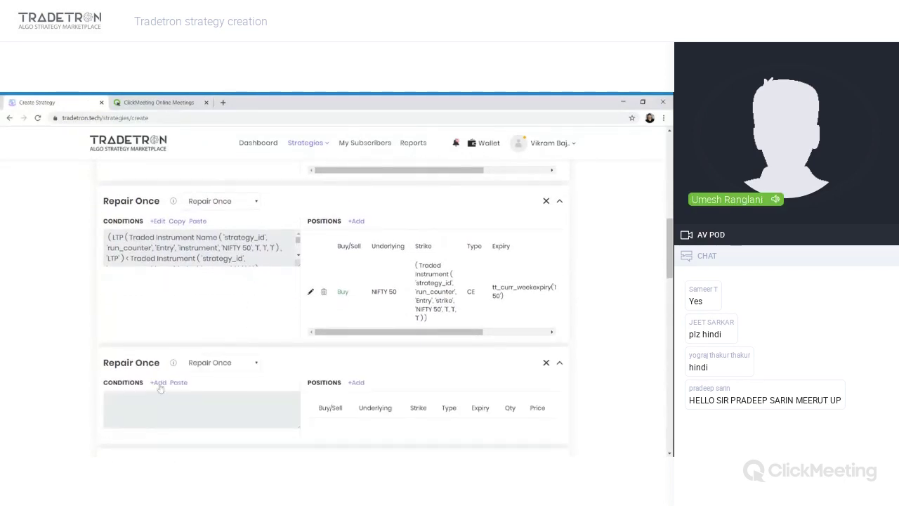
pyautogui.click(159, 384)
pyautogui.click(221, 223)
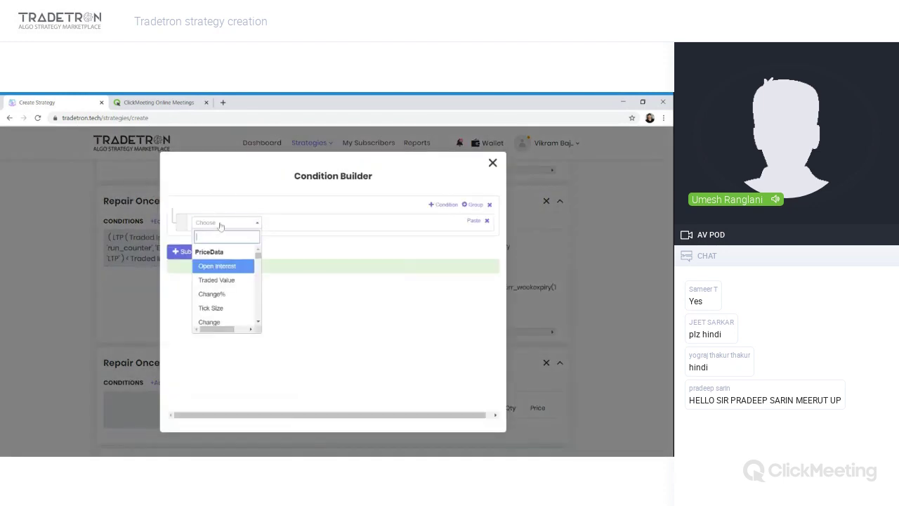
pyautogui.write('ltp')
pyautogui.press('Return')
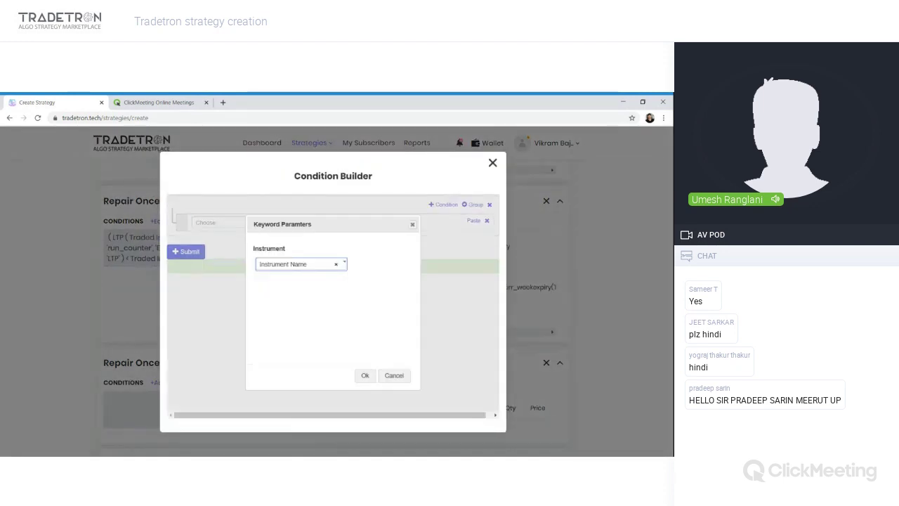
pyautogui.click(365, 375)
pyautogui.click(399, 376)
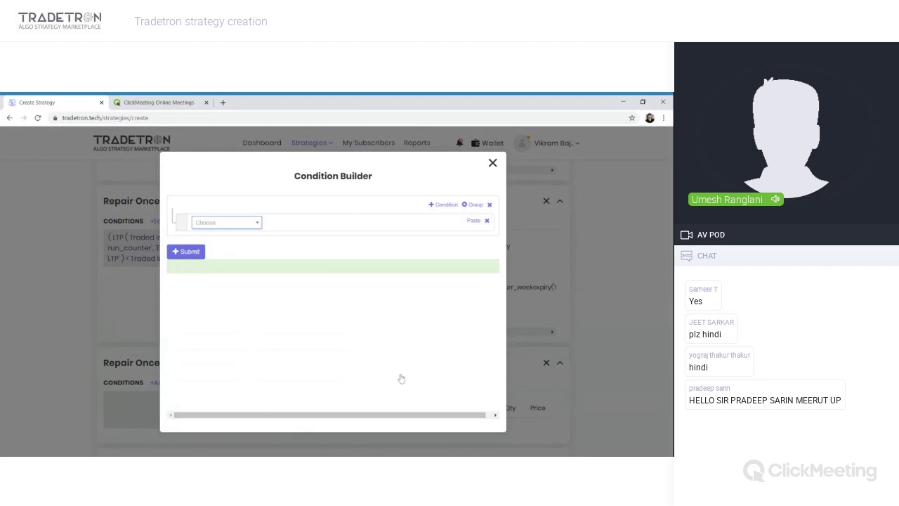
# - Close the empty condition builder and copy the first Repair Once block's condition into the second Repair Once block
pyautogui.click(492, 163)
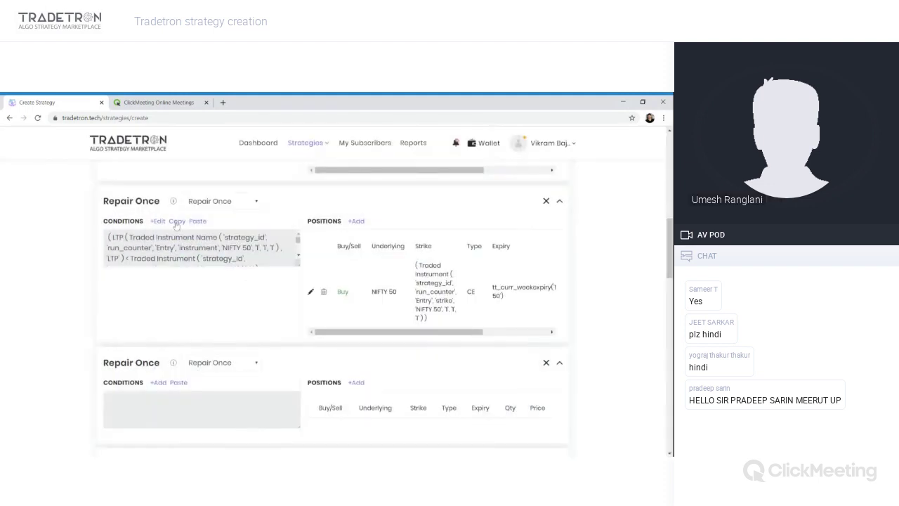
pyautogui.click(176, 222)
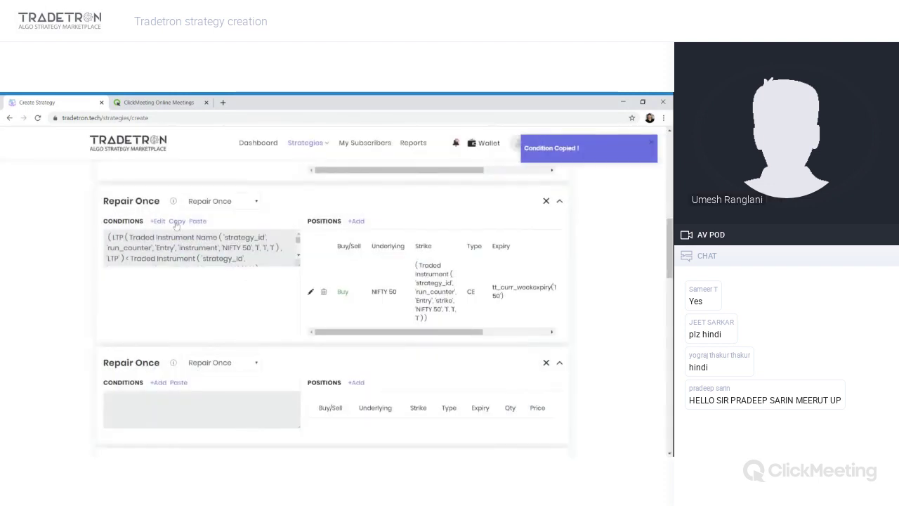
pyautogui.click(181, 383)
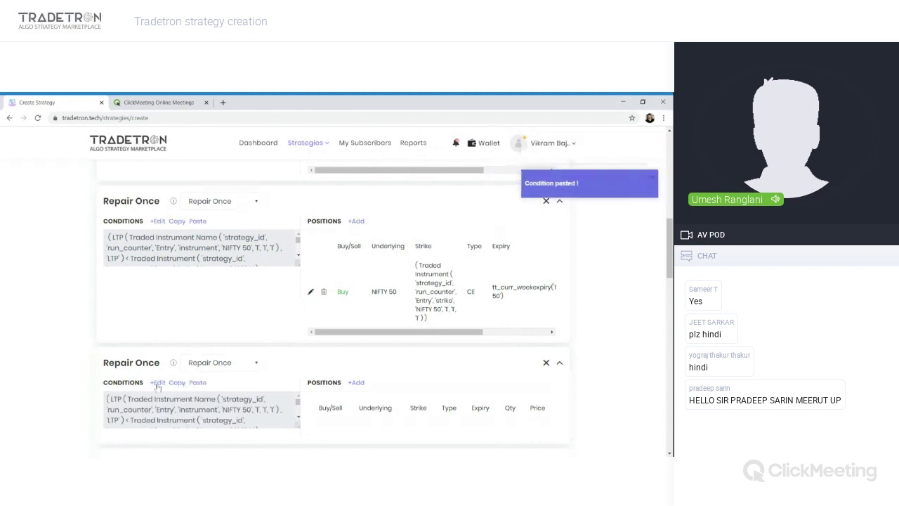
# - In the pasted less-than condition, set the leg number to 2 for the LTP instrument and the Traded Instrument price keyword
pyautogui.click(157, 382)
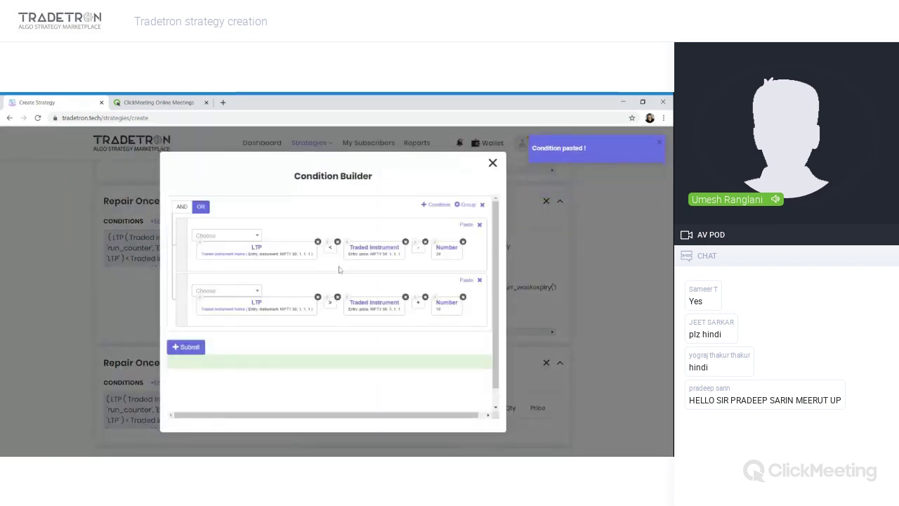
pyautogui.click(242, 259)
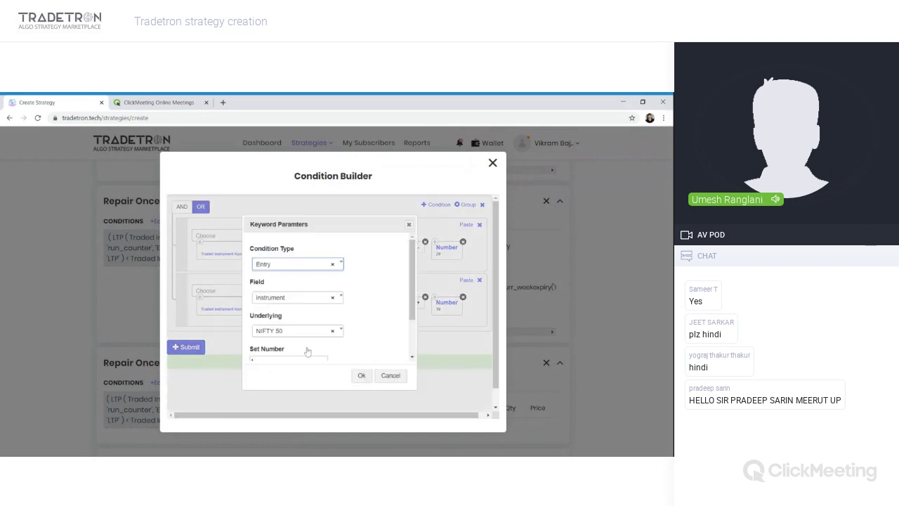
pyautogui.scroll(-2, 281, 353)
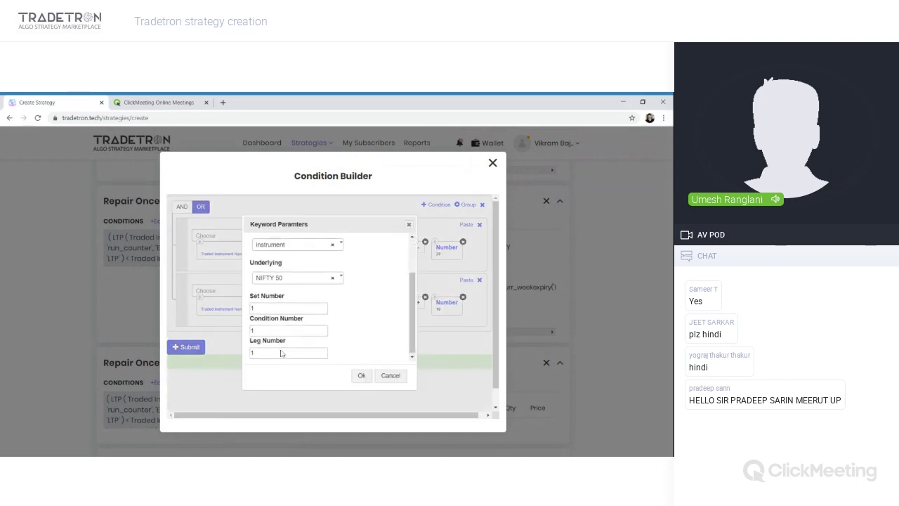
pyautogui.click(361, 375)
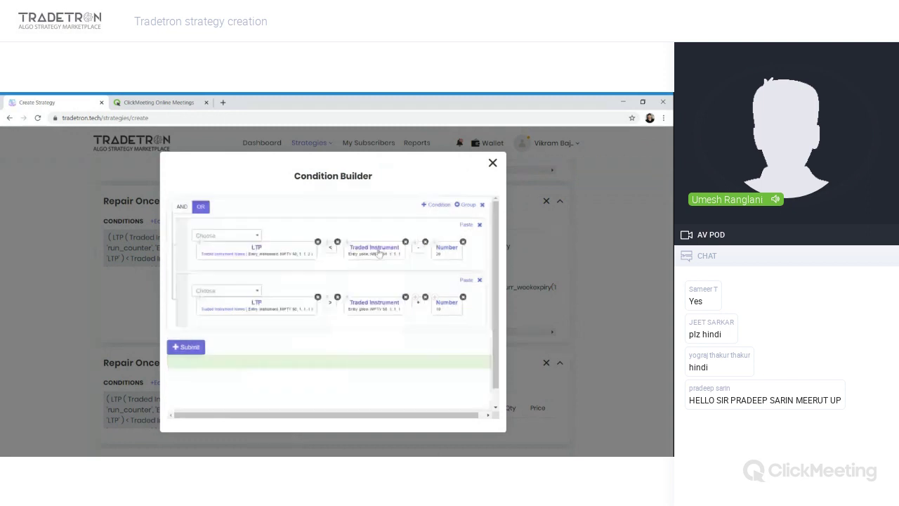
pyautogui.click(330, 304)
pyautogui.scroll(-2, 274, 344)
pyautogui.doubleClick(253, 351)
pyautogui.write('2')
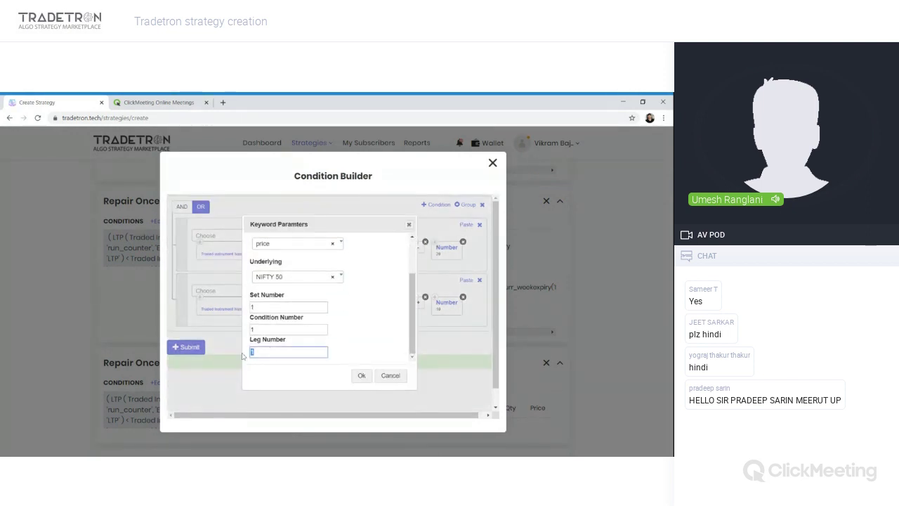
pyautogui.click(353, 378)
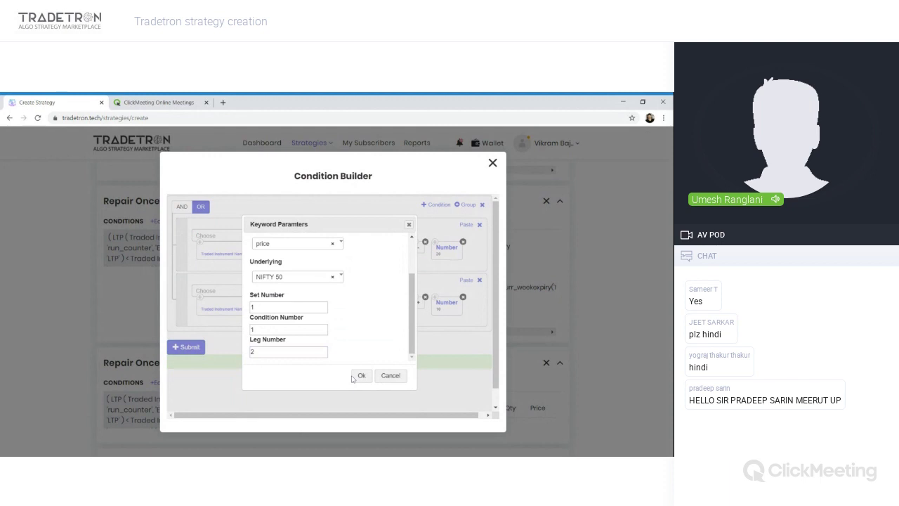
pyautogui.click(360, 375)
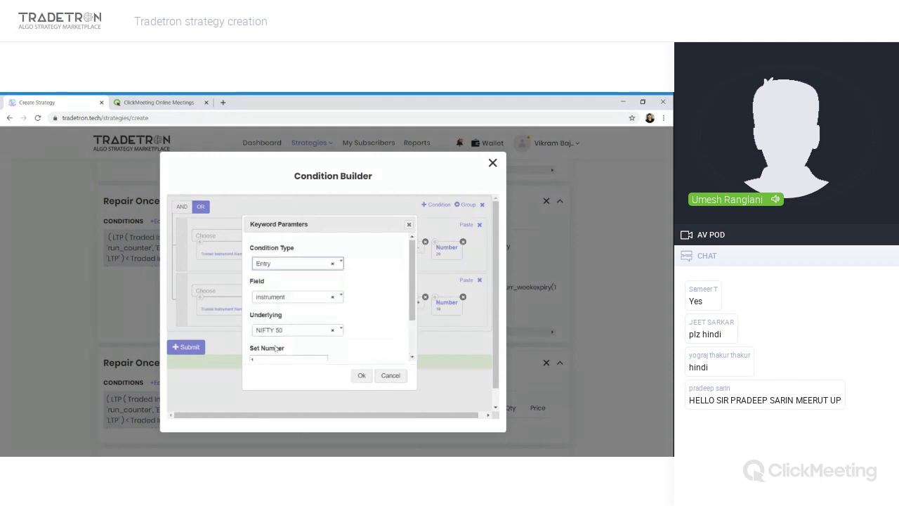
# - Set leg number 2 for both the instrument and price keywords of the greater-than condition and submit the conditions
pyautogui.scroll(-2, 330, 316)
pyautogui.doubleClick(253, 352)
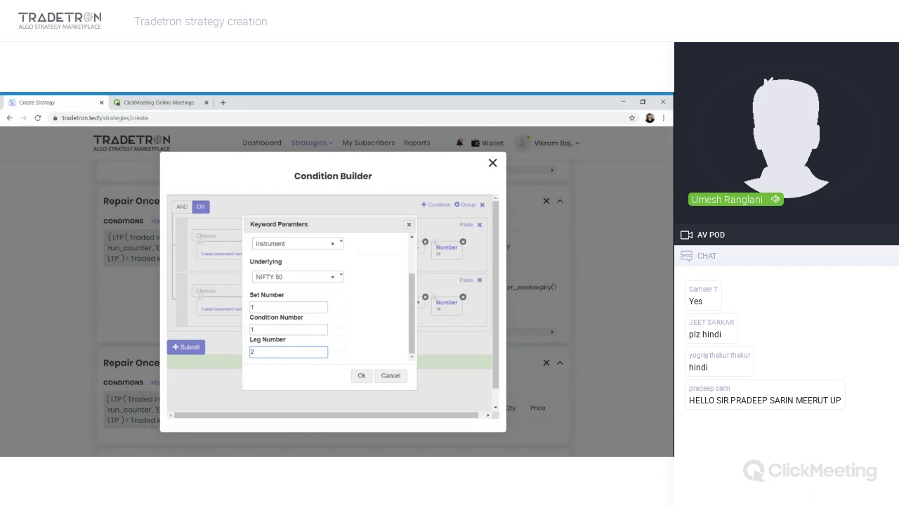
pyautogui.click(359, 377)
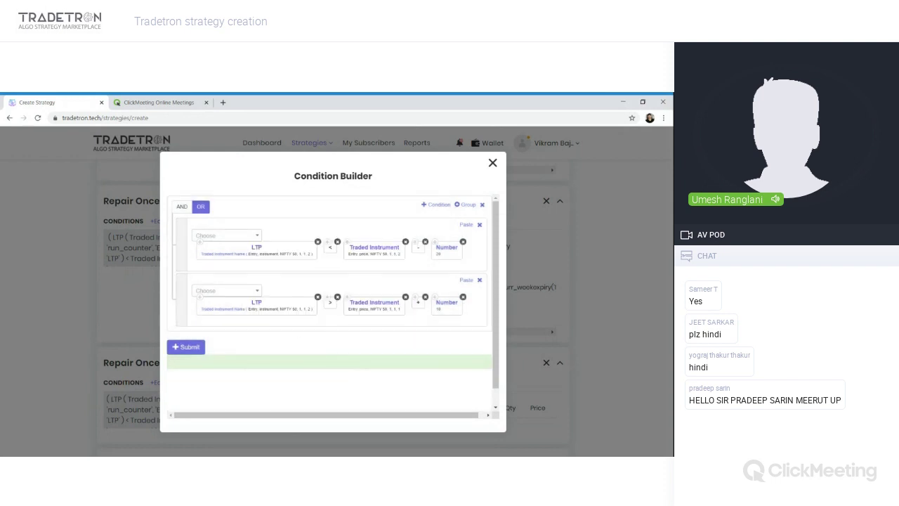
pyautogui.click(349, 325)
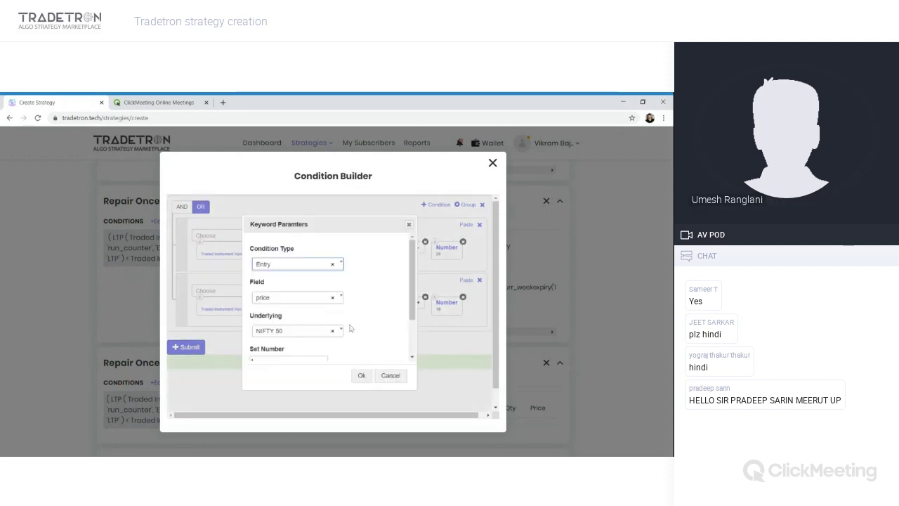
pyautogui.scroll(-3, 349, 325)
pyautogui.doubleClick(251, 352)
pyautogui.write('2')
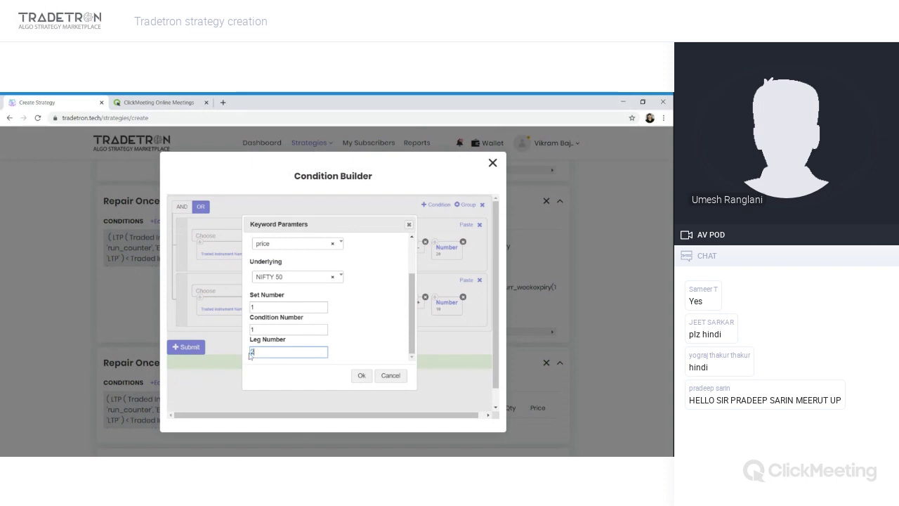
pyautogui.press('Return')
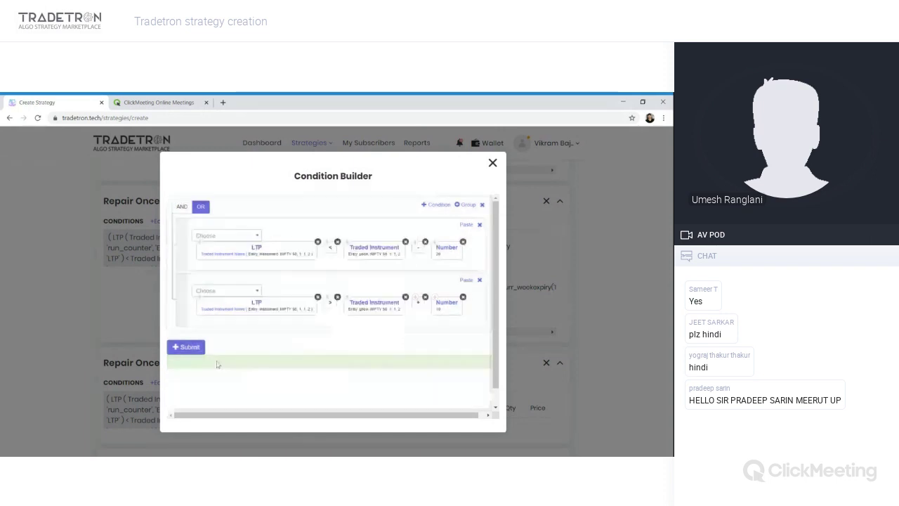
pyautogui.click(183, 347)
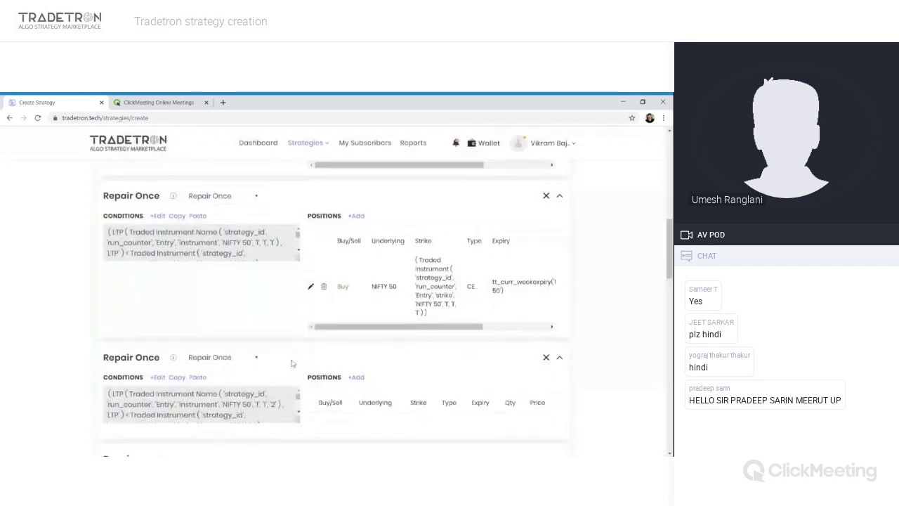
# - Start a buy Put position on NFO NIFTY 50 in the second Repair Once block, with product MIS and a formula-based strike
pyautogui.scroll(-2, 361, 267)
pyautogui.click(357, 261)
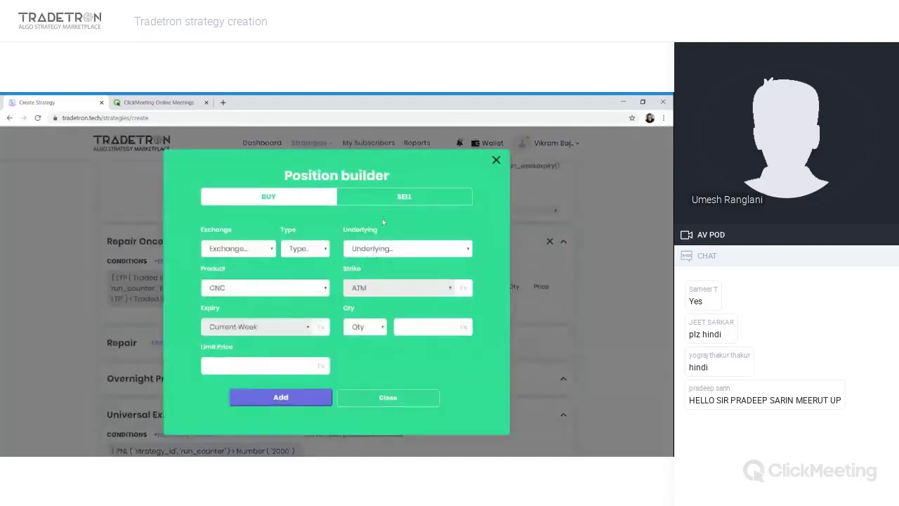
pyautogui.click(301, 260)
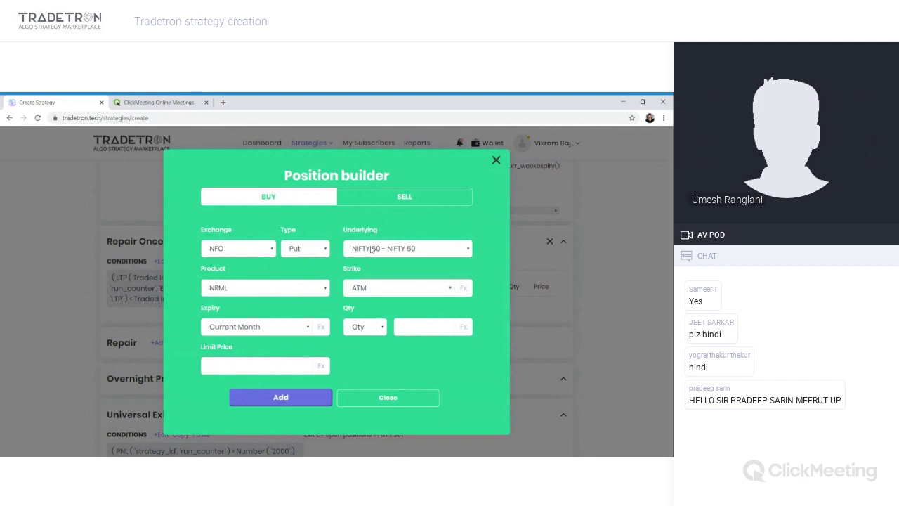
pyautogui.click(272, 293)
pyautogui.click(269, 322)
pyautogui.click(436, 290)
pyautogui.click(421, 279)
# - Build the Put's strike formula from a Traded Instrument keyword with condition type Entry, field strike and underlying NIFTY 50
pyautogui.click(462, 287)
pyautogui.click(190, 257)
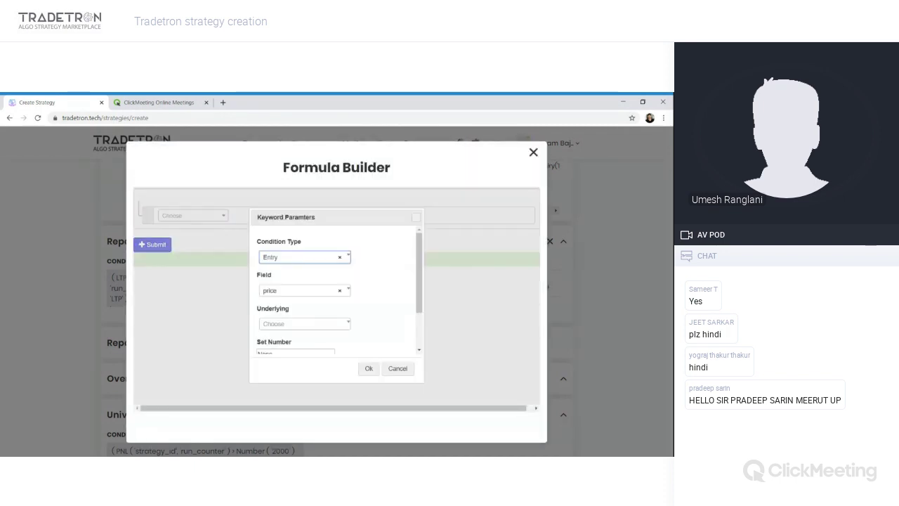
pyautogui.press('Tab')
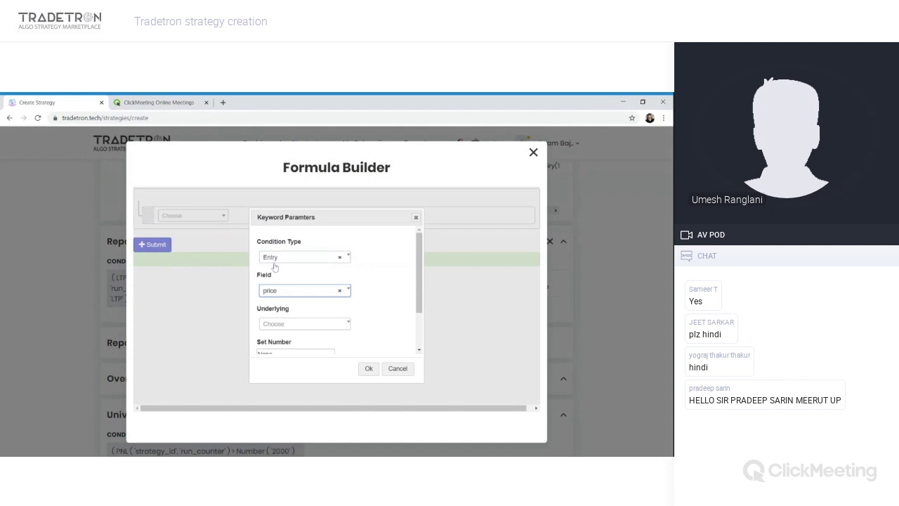
pyautogui.press('Return')
pyautogui.press('Down')
pyautogui.press('Return')
pyautogui.press('Tab')
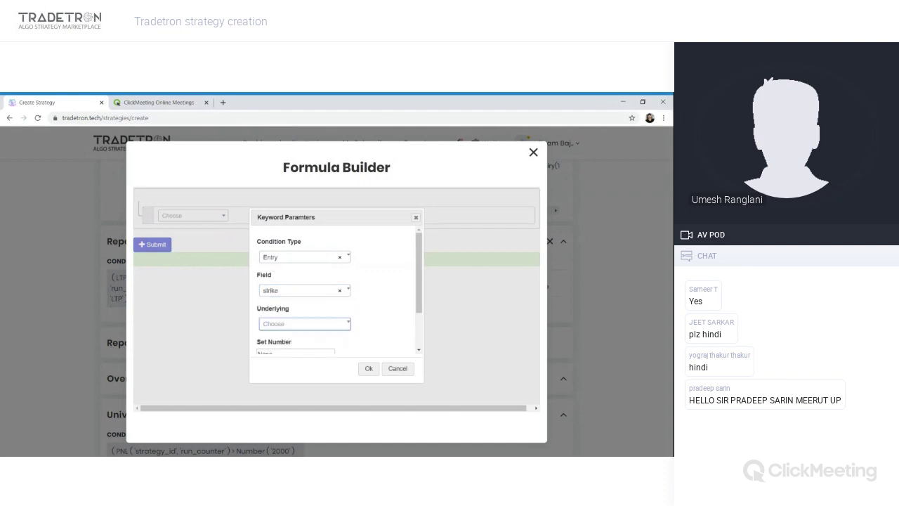
pyautogui.press('Return')
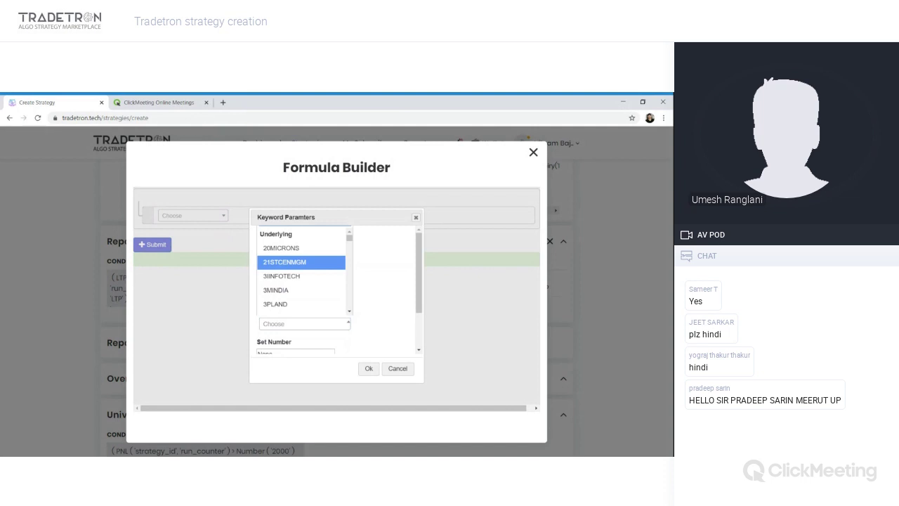
pyautogui.write('nifty')
pyautogui.press('Return')
# - Set the keyword's set and condition numbers to 1 and leg number to 2, and submit the strike formula
pyautogui.press('Tab')
pyautogui.write('1')
pyautogui.press('Tab')
pyautogui.write('1')
pyautogui.press('Tab')
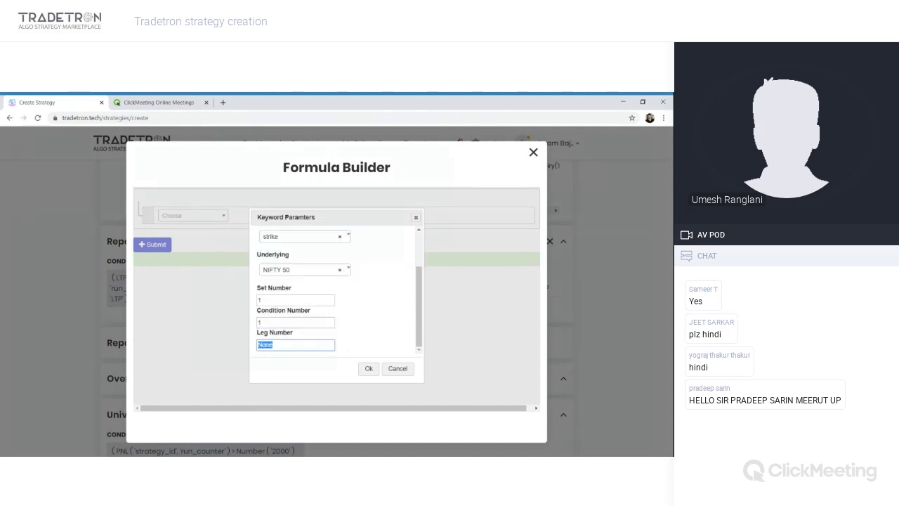
pyautogui.write('2')
pyautogui.click(366, 367)
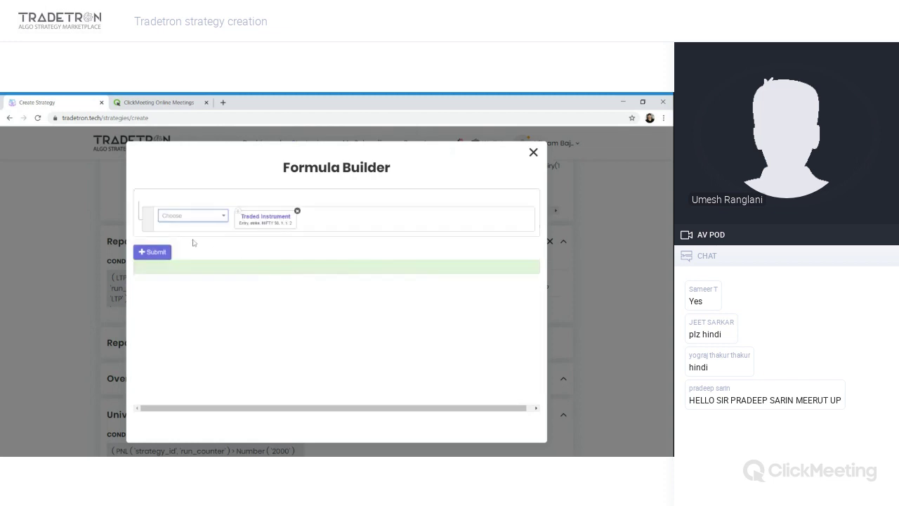
pyautogui.click(163, 246)
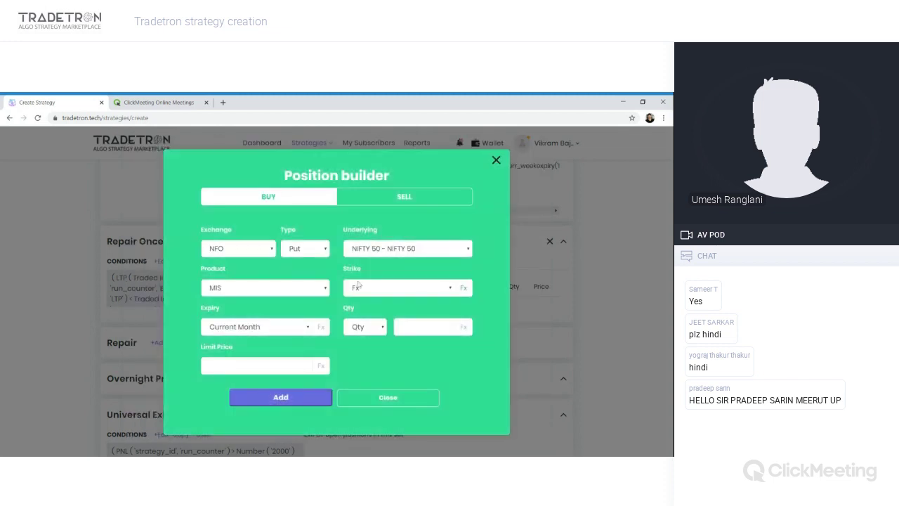
# - Set the Put position's quantity to 1 and expiry to the current week, and add it to the Repair Once block
pyautogui.click(377, 335)
pyautogui.write('1')
pyautogui.click(278, 315)
pyautogui.click(298, 397)
pyautogui.click(356, 388)
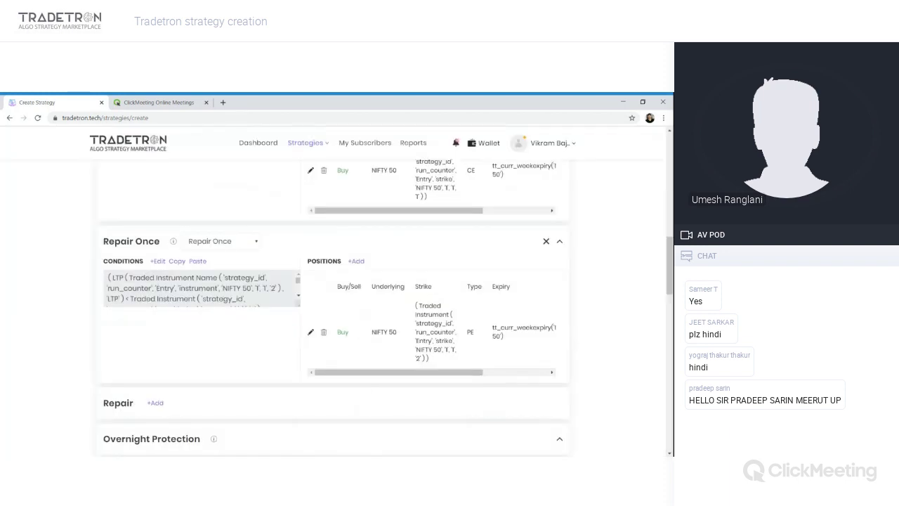
# - Add a third OR condition to the Universal Exit, starting with the Time keyword for exchange NSE
pyautogui.scroll(1, 356, 396)
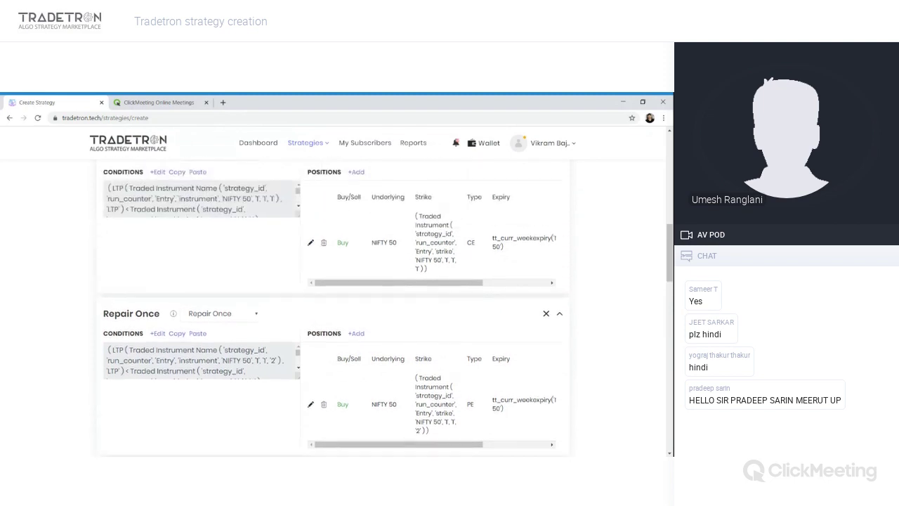
pyautogui.scroll(1, 356, 396)
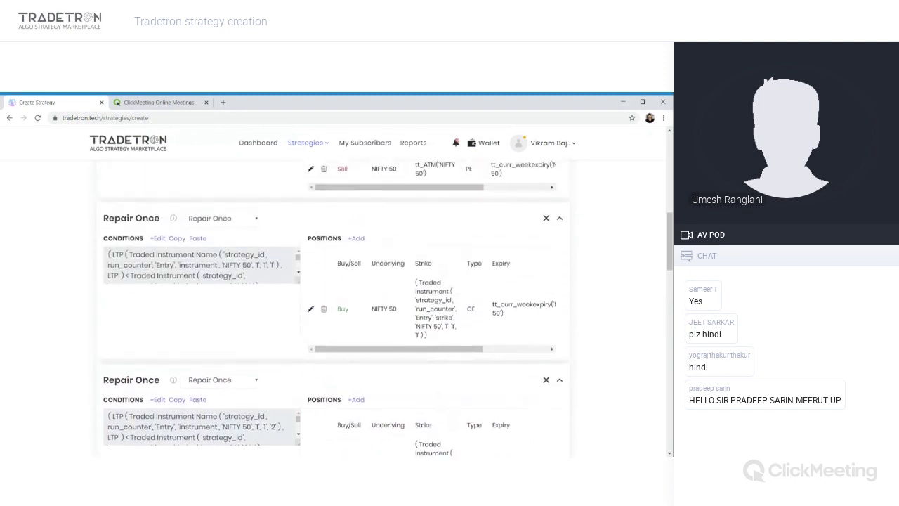
pyautogui.scroll(2, 356, 396)
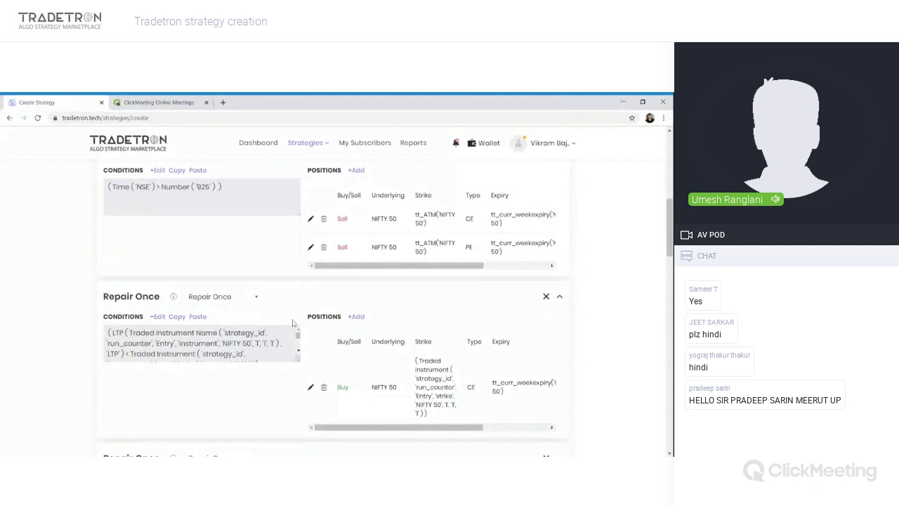
pyautogui.scroll(-5, 292, 322)
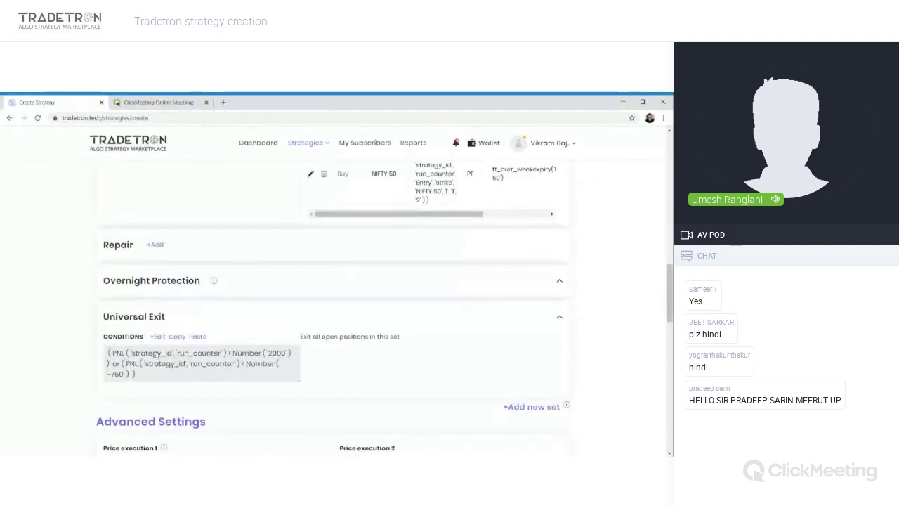
pyautogui.click(157, 338)
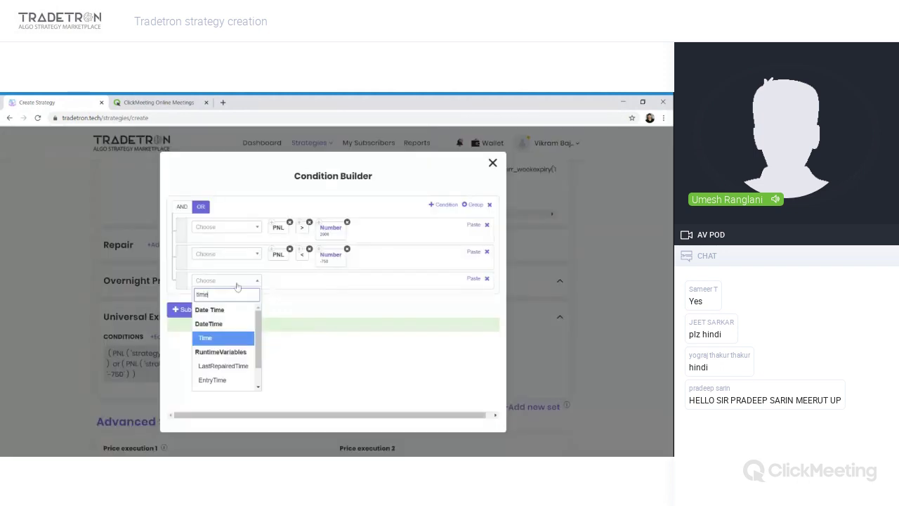
pyautogui.click(206, 335)
pyautogui.click(300, 263)
pyautogui.click(261, 295)
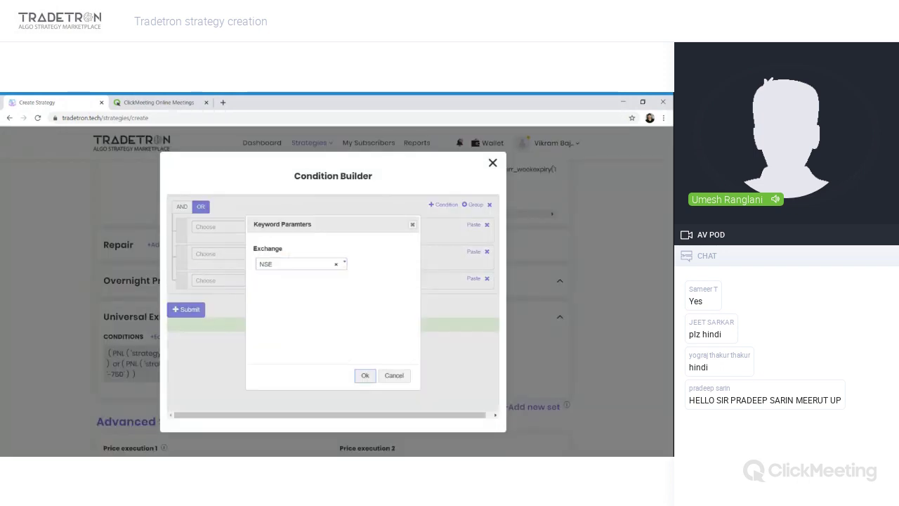
pyautogui.click(365, 375)
# - Complete the Universal Exit's third condition as NSE Time greater than Number 1510 and submit the conditions
pyautogui.click(225, 280)
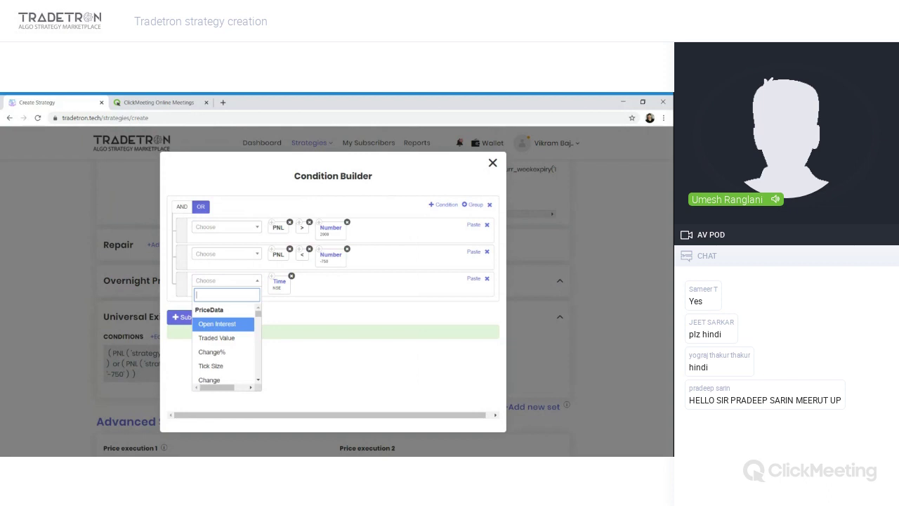
pyautogui.write('nbumb')
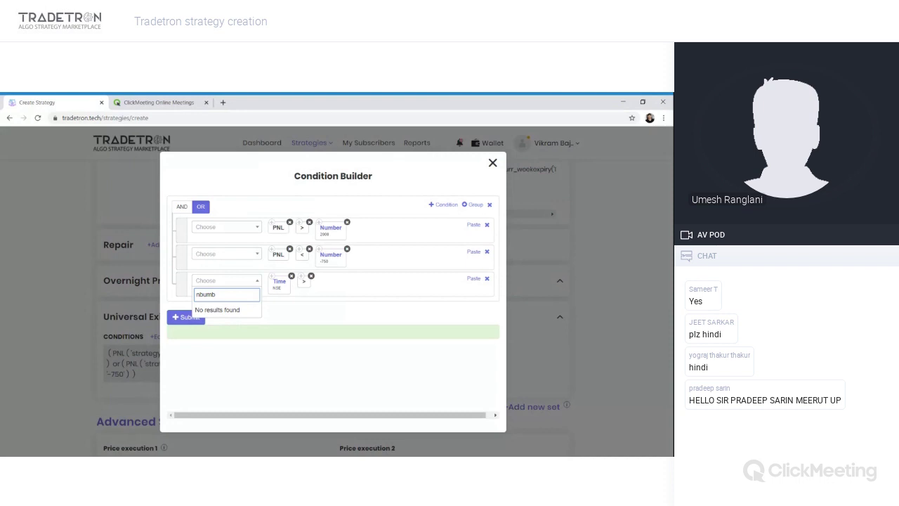
pyautogui.write('1510')
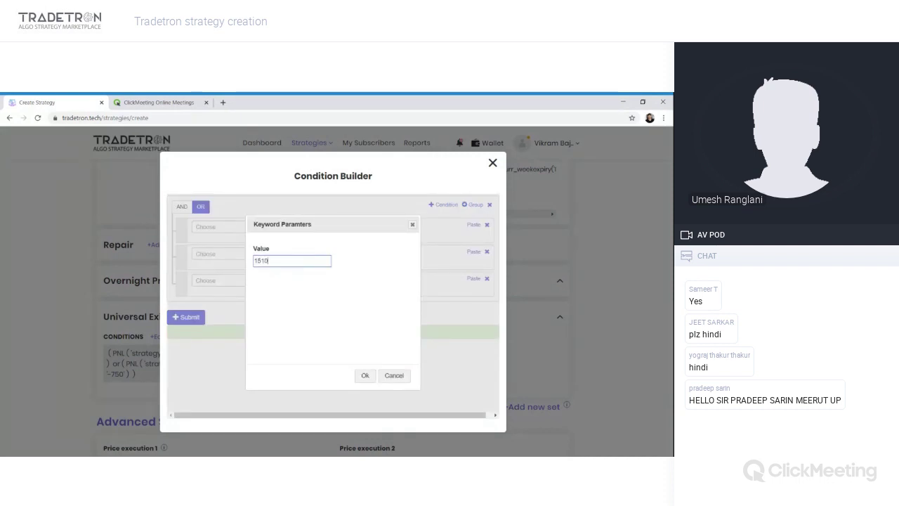
pyautogui.press('Return')
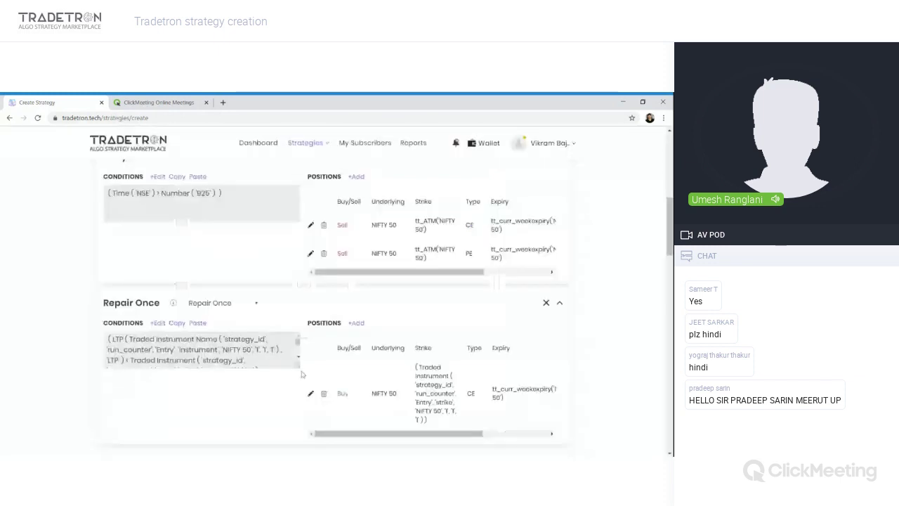
# - Set Price execution 1 to initiate at LTP with 4 revision attempts, increasing by 5 Ticks
pyautogui.scroll(3, 357, 302)
pyautogui.scroll(3, 357, 302)
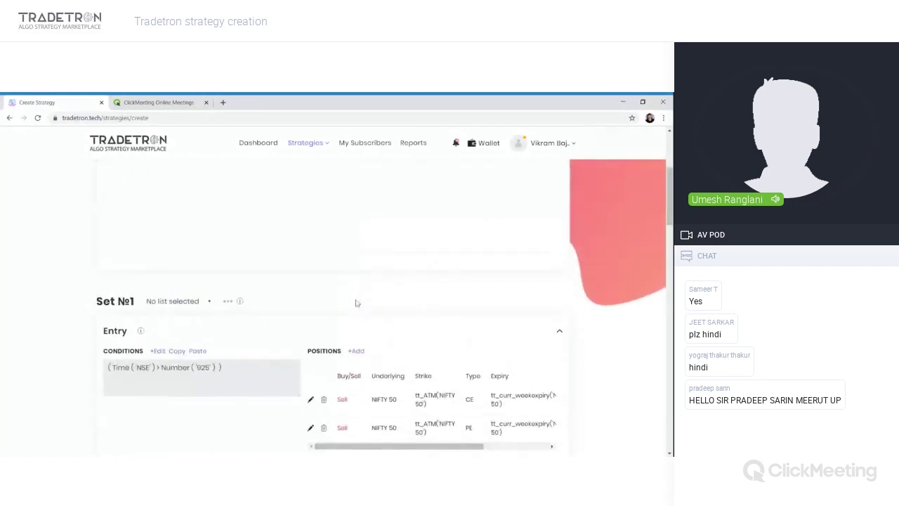
pyautogui.scroll(-8, 356, 302)
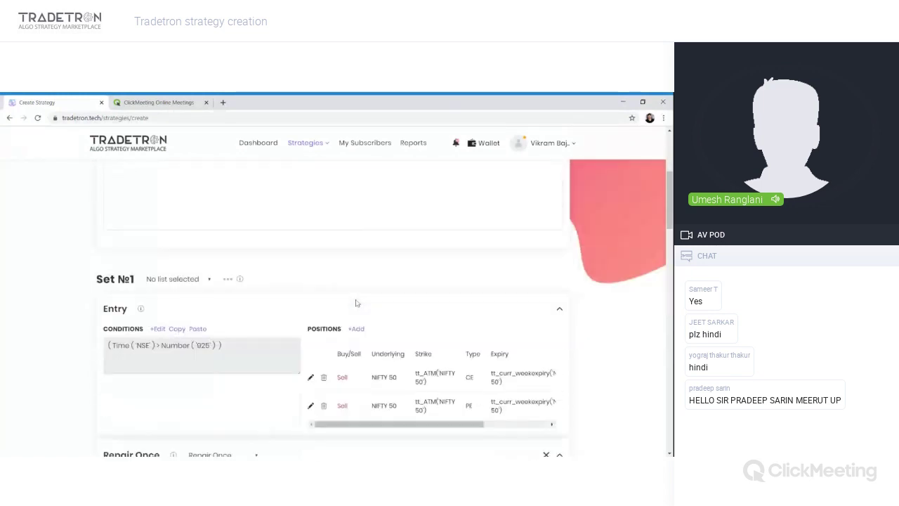
pyautogui.scroll(-3, 356, 302)
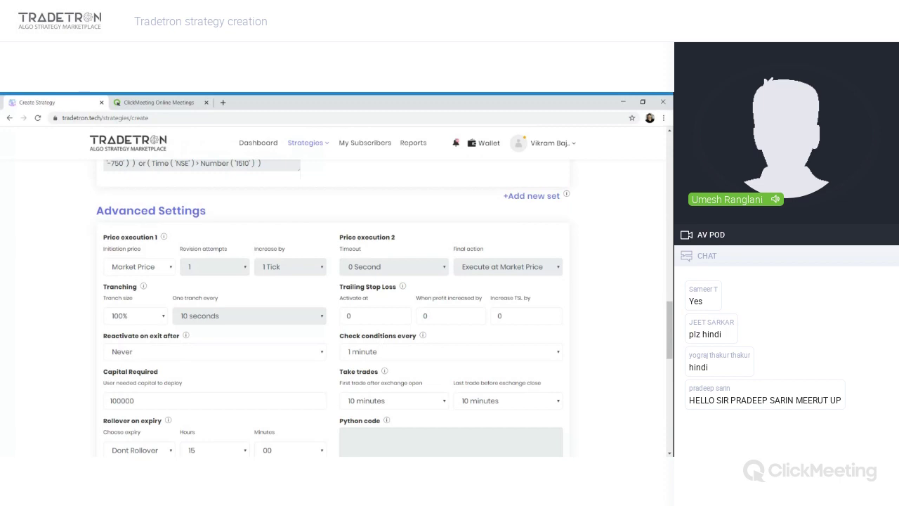
pyautogui.click(139, 280)
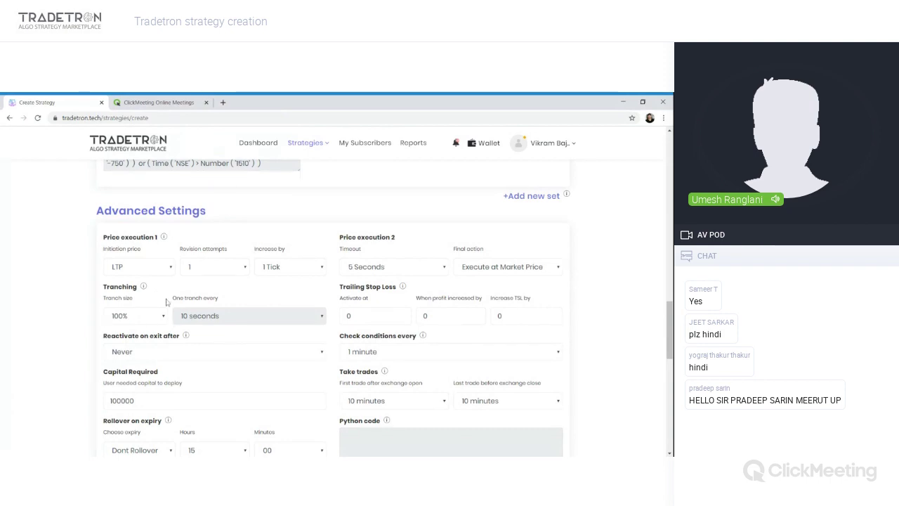
pyautogui.press('Down')
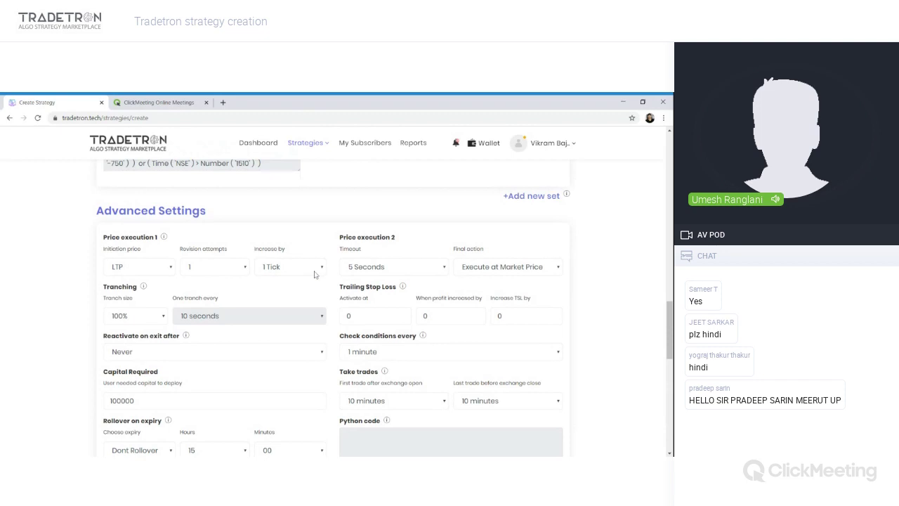
pyautogui.click(315, 274)
pyautogui.click(214, 341)
pyautogui.moveTo(454, 249); pyautogui.dragTo(484, 250)
# - Set the Trailing Stop Loss to activate at 2000, raising the TSL by 1 for each profit increase of 1
pyautogui.moveTo(355, 315); pyautogui.dragTo(331, 321)
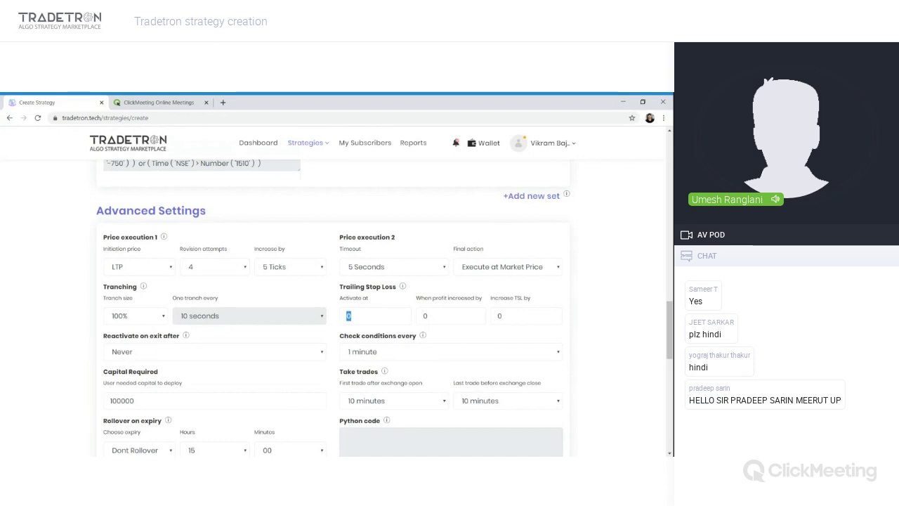
pyautogui.write('2000')
pyautogui.press('Tab')
pyautogui.press('Tab')
pyautogui.write('1')
# - Check the profit, loss and time limits in the Universal Exit conditions against the trailing stop loss settings
pyautogui.scroll(1, 228, 284)
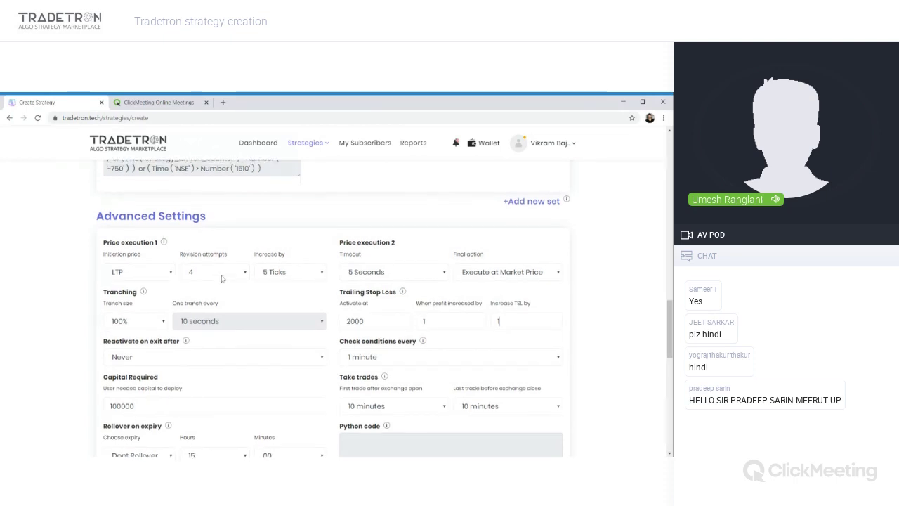
pyautogui.scroll(3, 222, 279)
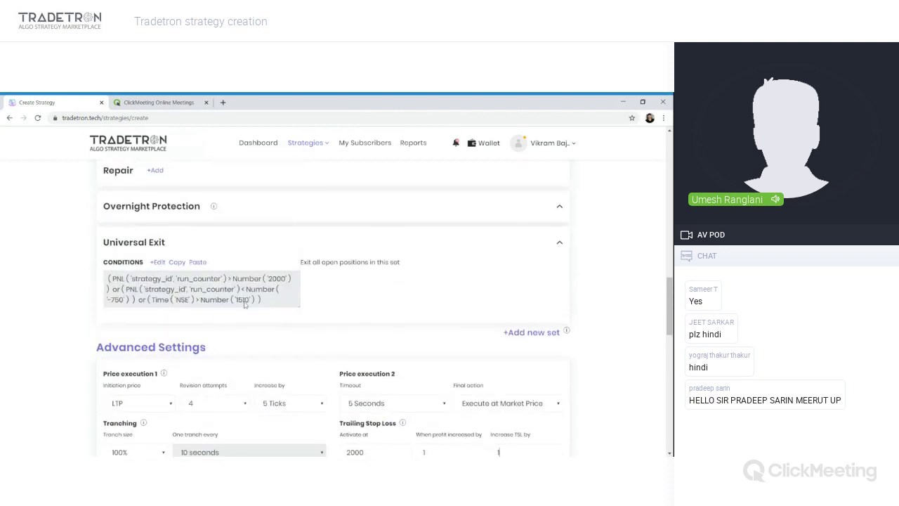
pyautogui.doubleClick(246, 300)
pyautogui.doubleClick(116, 299)
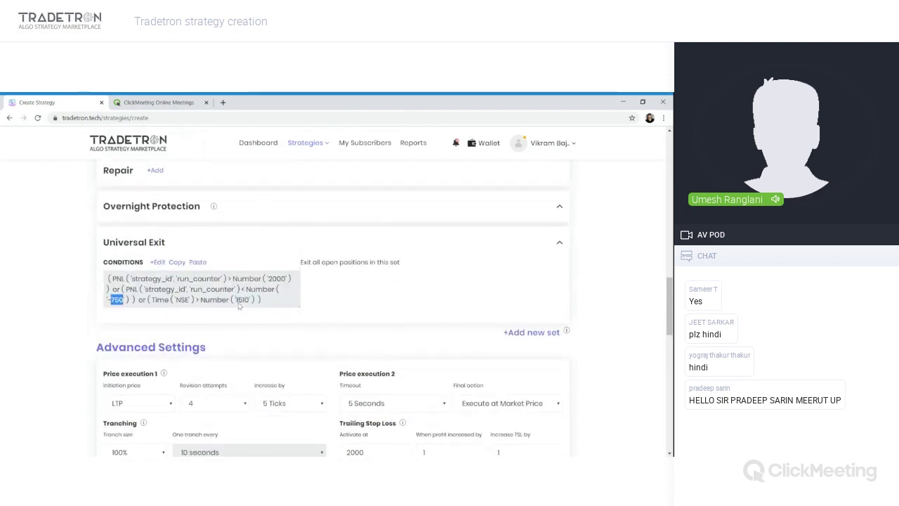
pyautogui.scroll(-1, 239, 306)
pyautogui.scroll(-5, 238, 305)
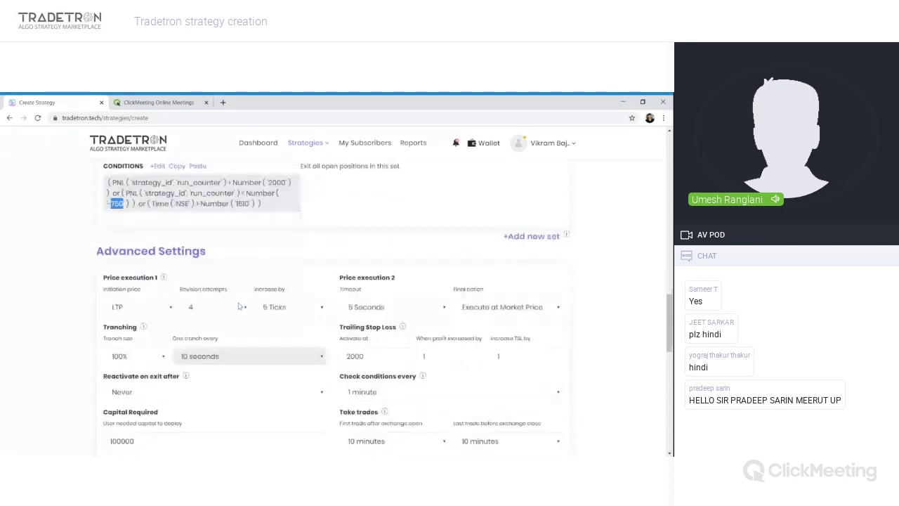
# - Set the strategy to reactivate on exit after 12 hours and the required capital to 50000
pyautogui.scroll(-1, 238, 305)
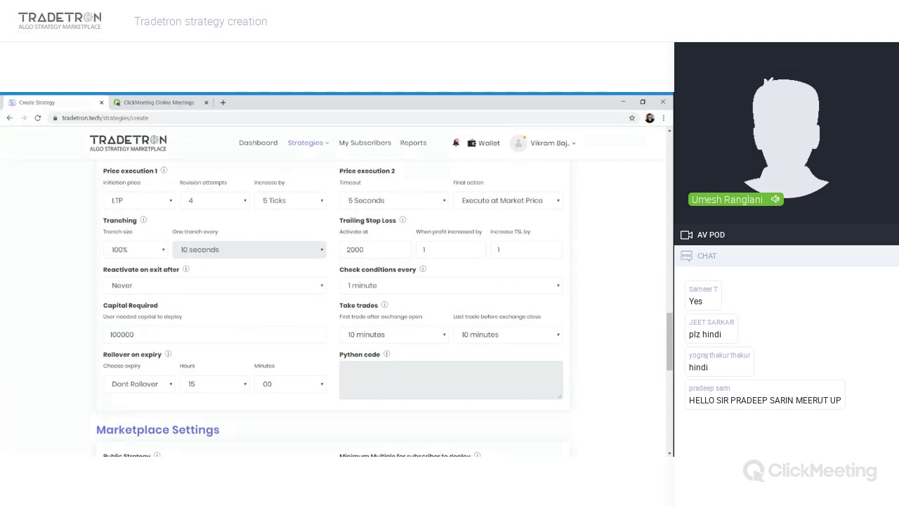
pyautogui.press('Down')
pyautogui.moveTo(159, 330); pyautogui.dragTo(95, 338)
pyautogui.write('50000')
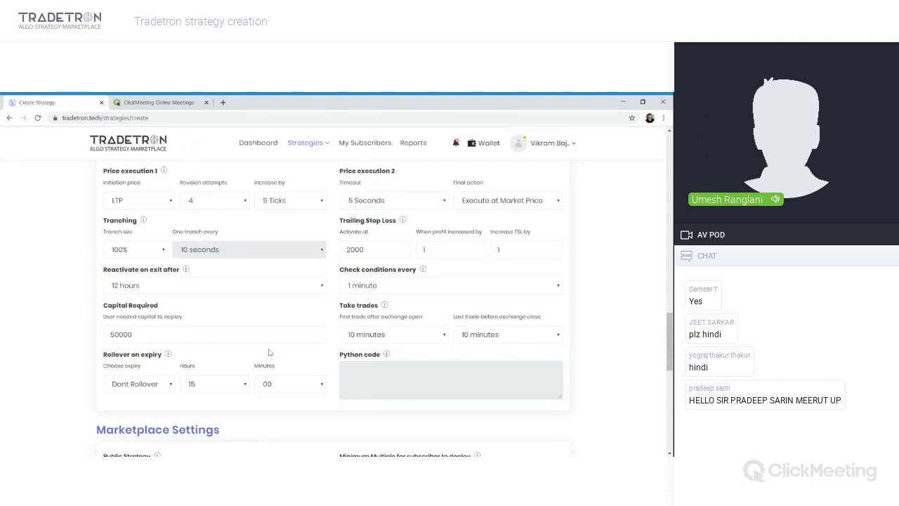
pyautogui.moveTo(144, 335); pyautogui.dragTo(93, 336)
pyautogui.press('Right')
pyautogui.press('Up')
pyautogui.click(393, 335)
# - Set Rollover on expiry to Next Week at 14 hours and 30 minutes
pyautogui.scroll(-3, 493, 331)
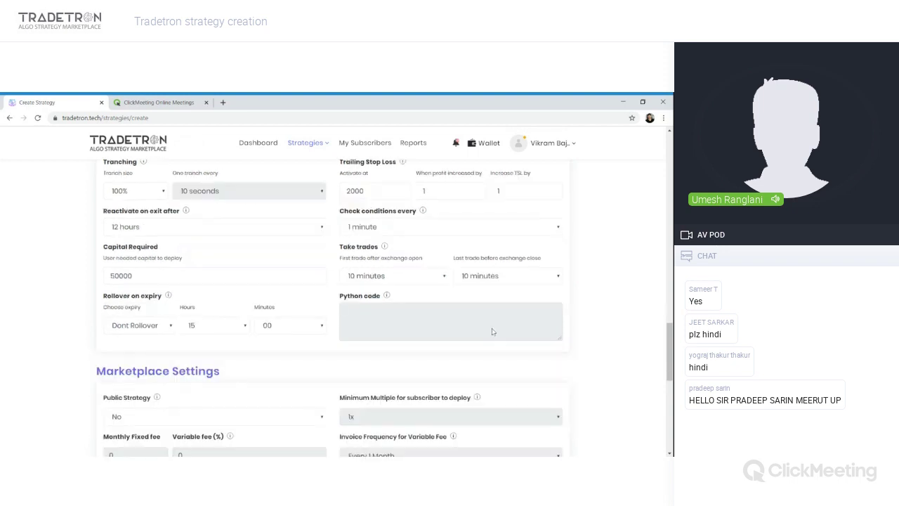
pyautogui.scroll(-2, 492, 331)
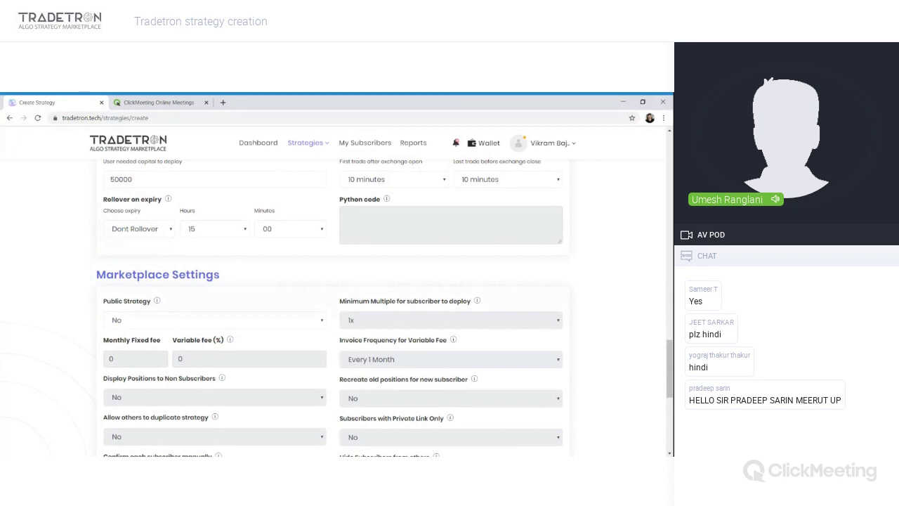
pyautogui.press('Down')
pyautogui.press('Up')
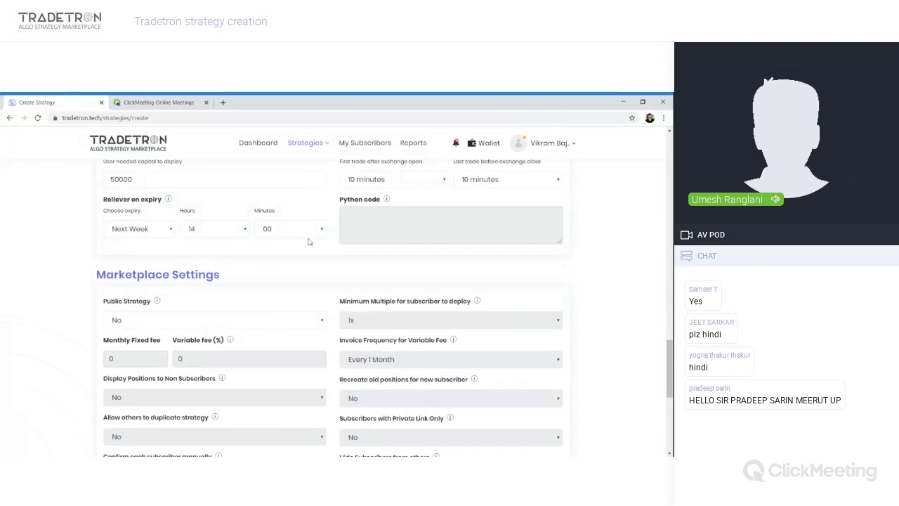
pyautogui.click(294, 339)
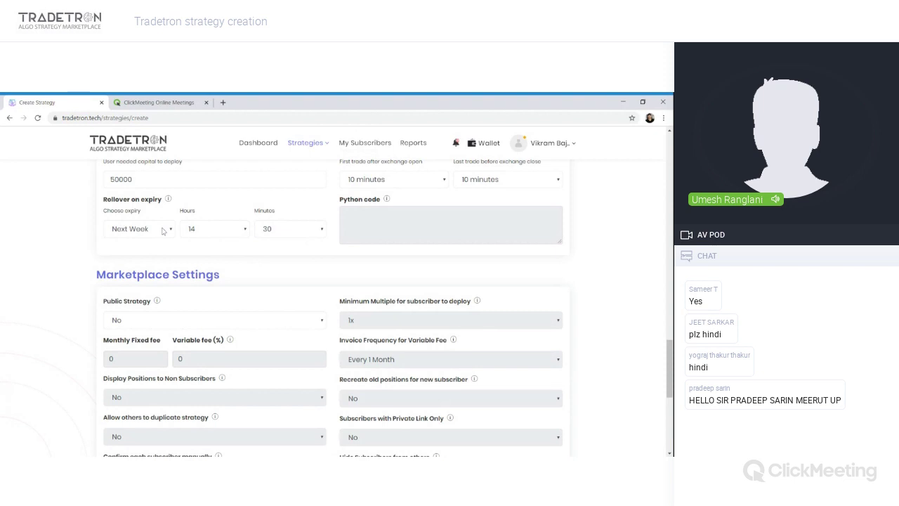
# - Set Public Strategy, Allow others to duplicate strategy and Subscribers with Private Link Only to Yes, and create the strategy
pyautogui.scroll(-3, 162, 231)
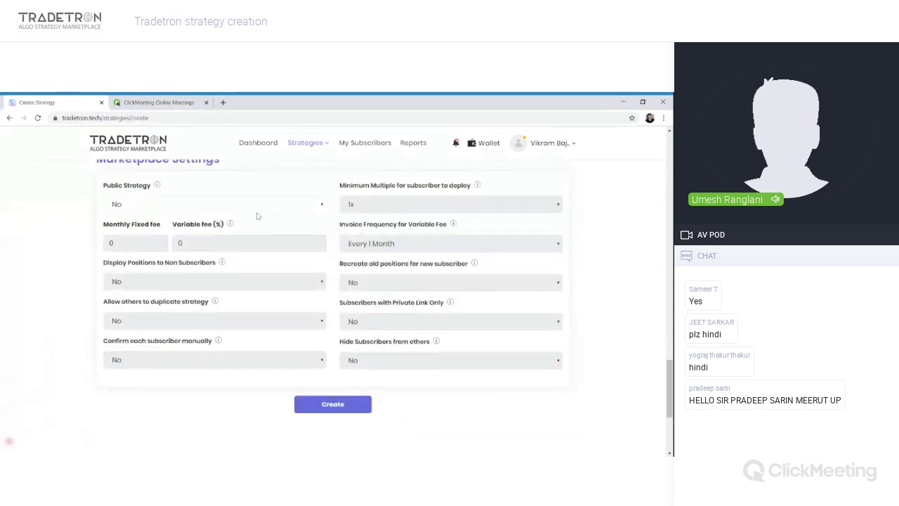
pyautogui.click(251, 226)
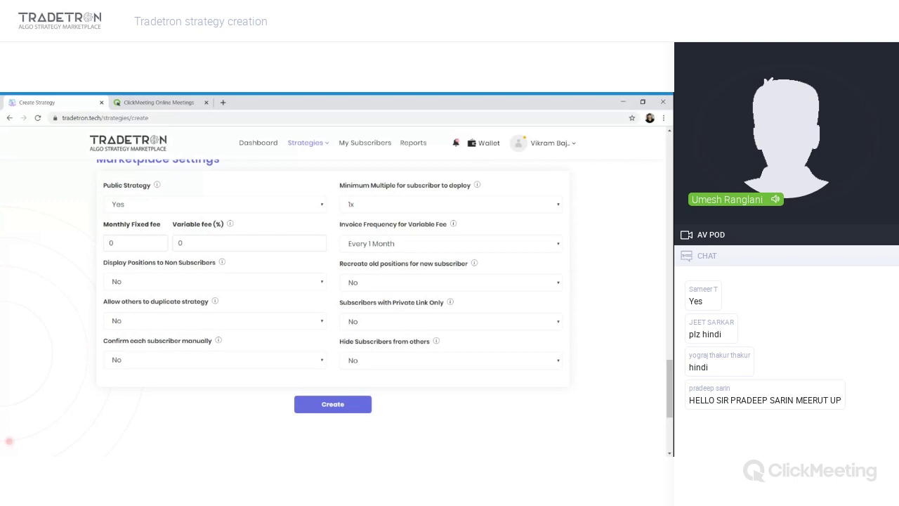
pyautogui.click(384, 333)
pyautogui.click(314, 321)
pyautogui.click(287, 341)
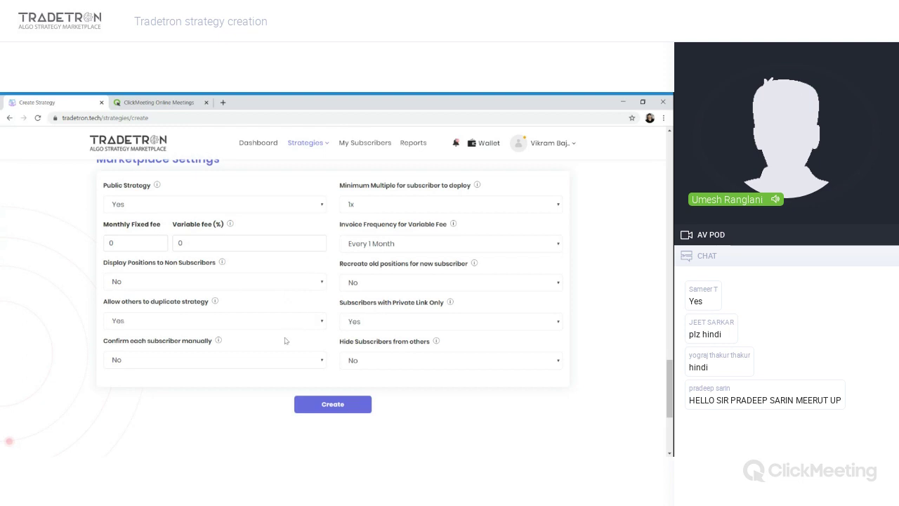
pyautogui.click(320, 413)
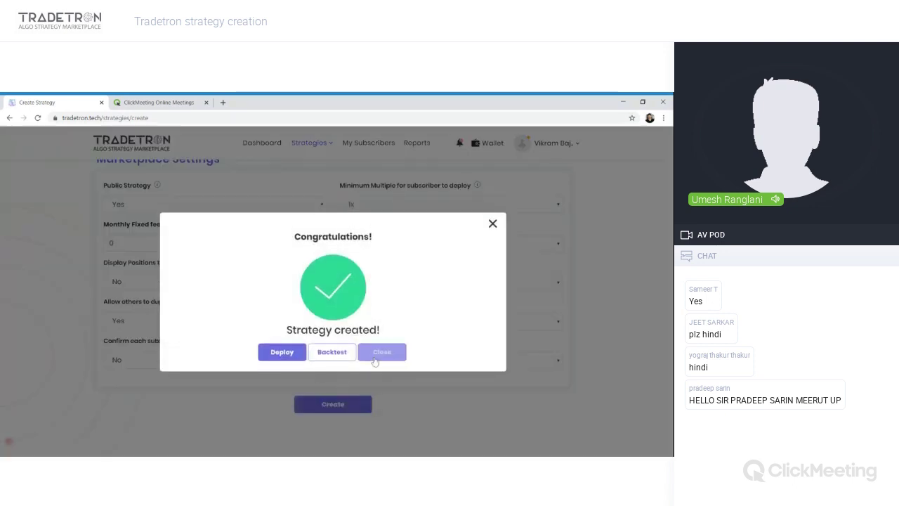
pyautogui.click(378, 351)
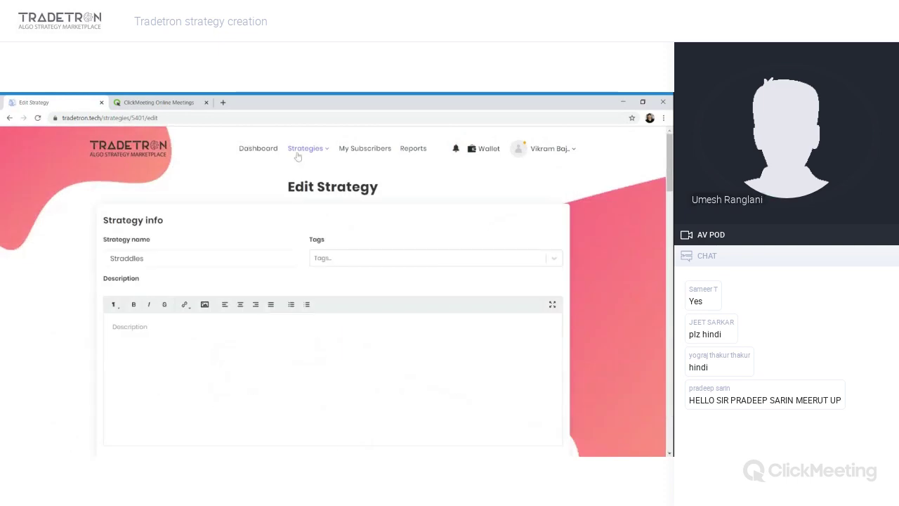
# - Open My Strategies in a new browser tab and go to the Straddles strategy's detail page
pyautogui.click(297, 156)
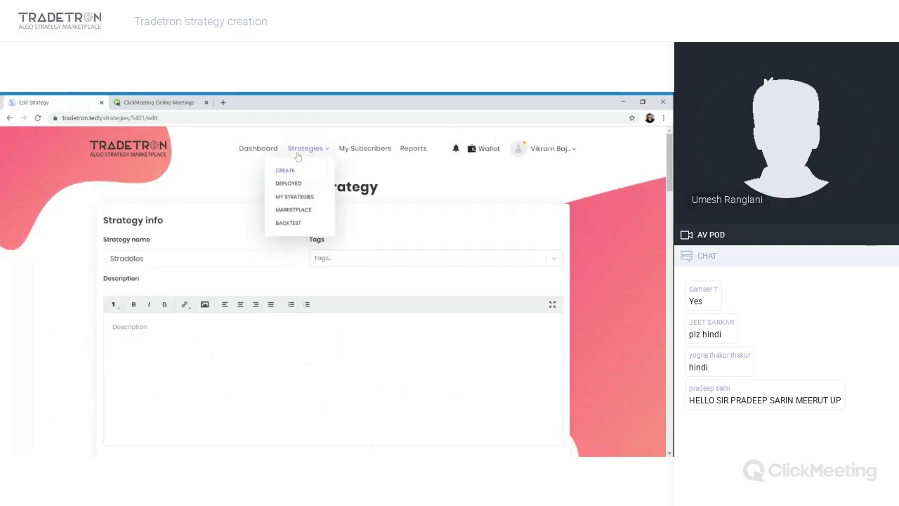
pyautogui.middleClick(296, 201)
pyautogui.click(174, 103)
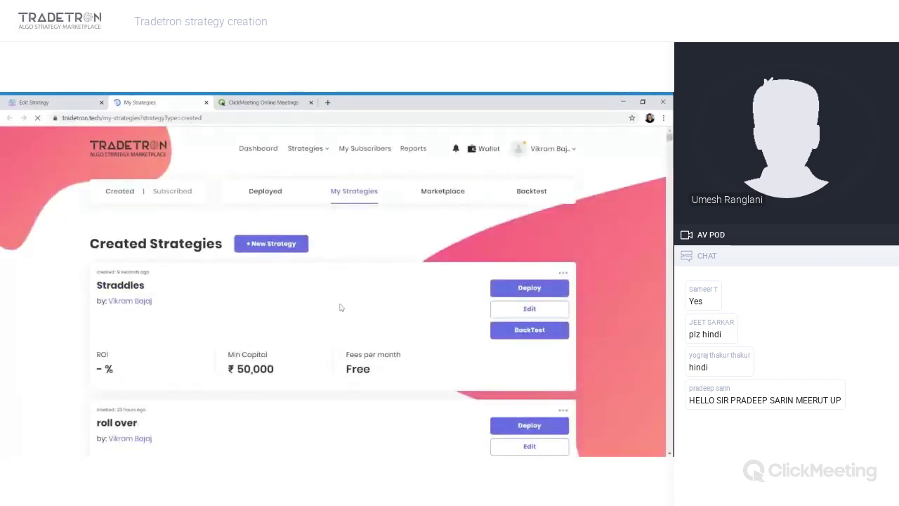
pyautogui.click(129, 288)
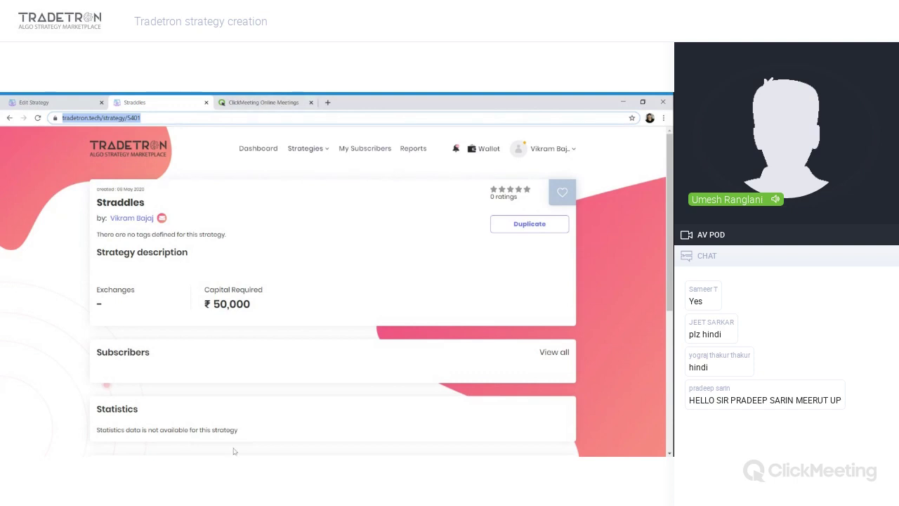
# - Share the Straddles strategy page's link in the ClickMeeting chat and return to the strategy page
pyautogui.hotkey('alt', 'Tab')
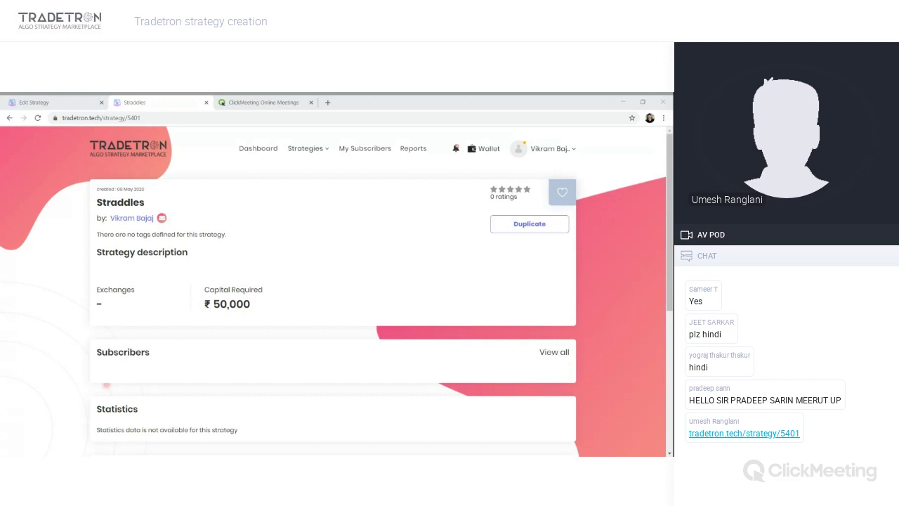
pyautogui.hotkey('alt', 'Tab')
pyautogui.scroll(-1, 209, 322)
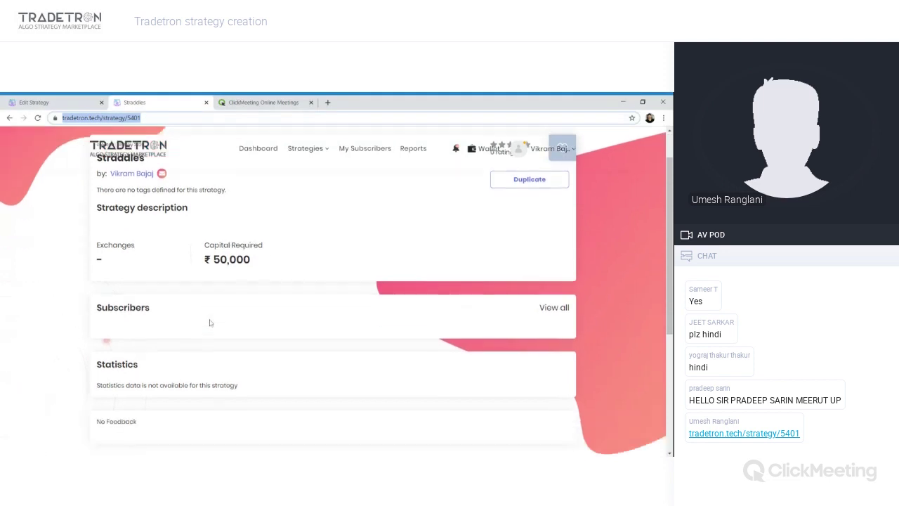
pyautogui.scroll(-3, 209, 322)
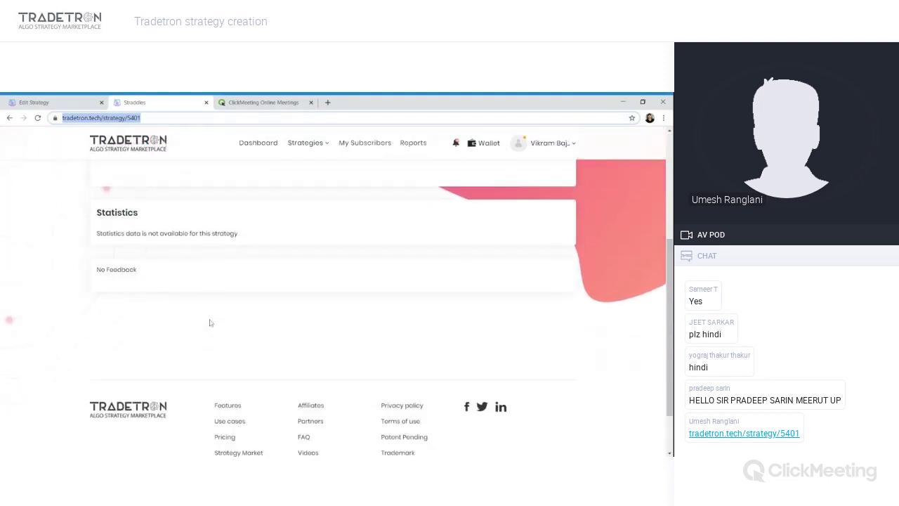
pyautogui.scroll(2, 209, 323)
# - Return to the Edit Strategy page and add a new AND condition to Set 1's entry conditions
pyautogui.click(69, 102)
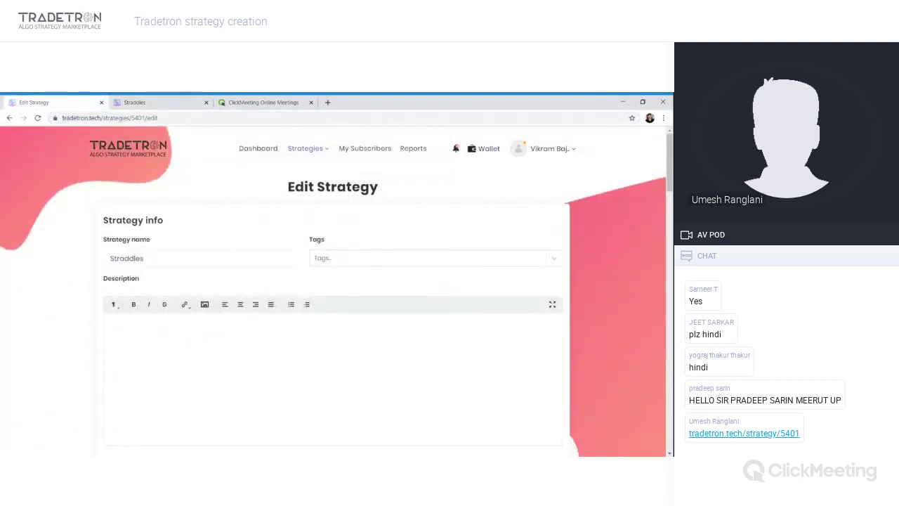
pyautogui.scroll(-5, 210, 373)
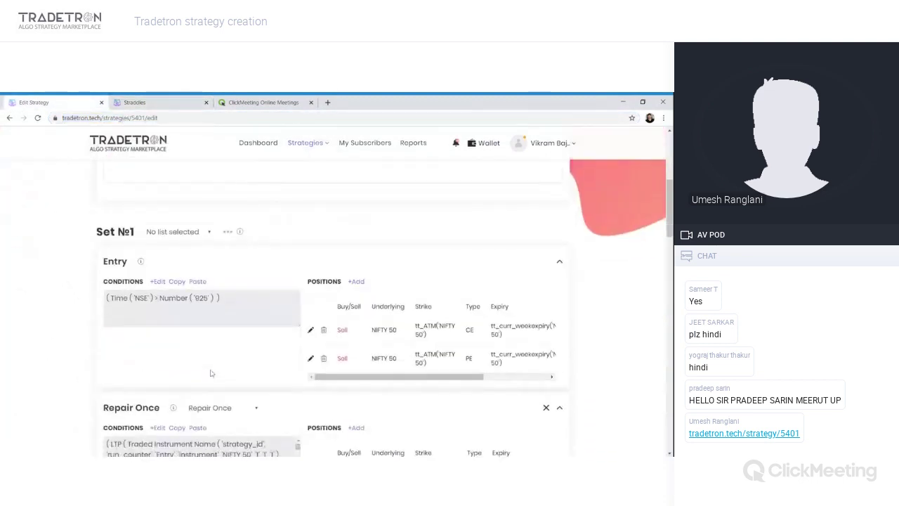
pyautogui.scroll(-1, 211, 372)
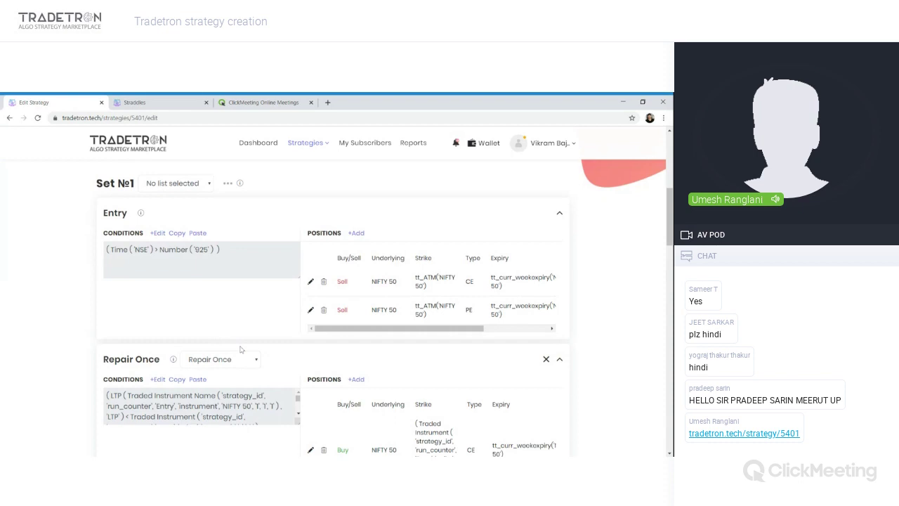
pyautogui.click(157, 232)
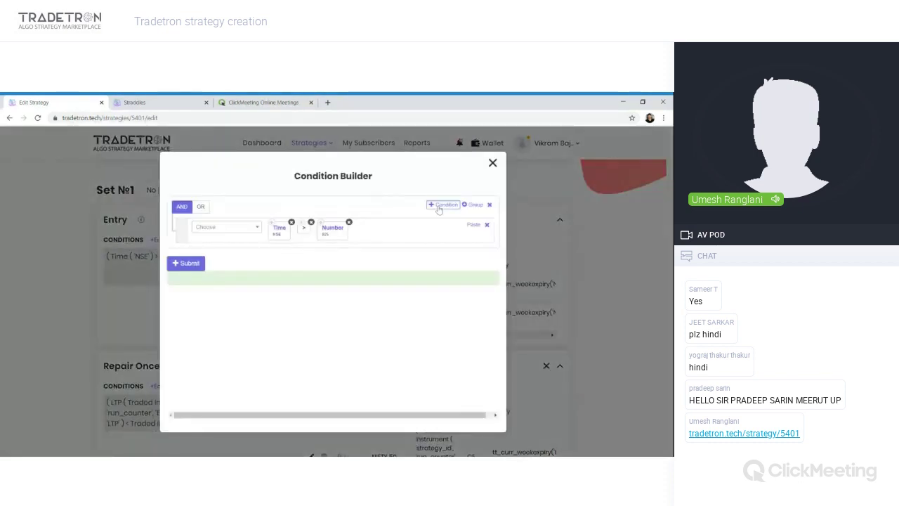
pyautogui.click(438, 206)
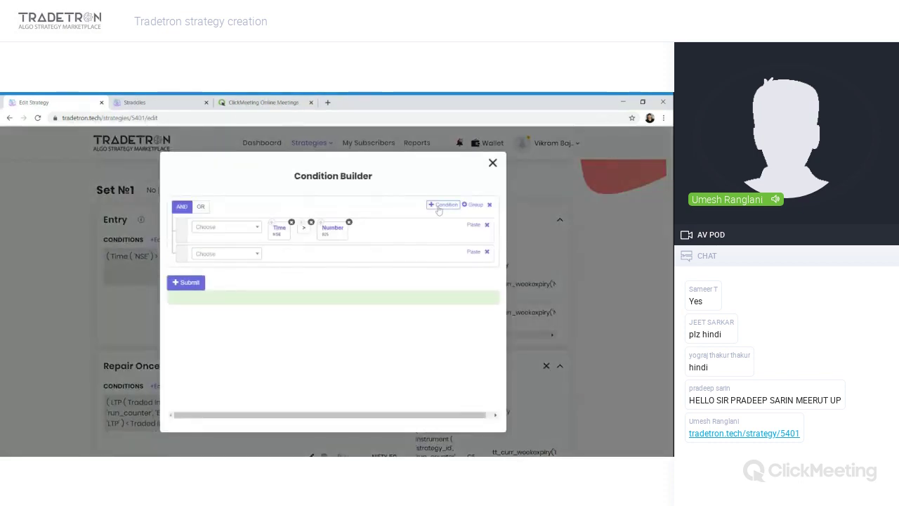
# - Insert the Position keyword in the new condition with SMA as the series and -1 as the position
pyautogui.click(227, 262)
pyautogui.write('posi')
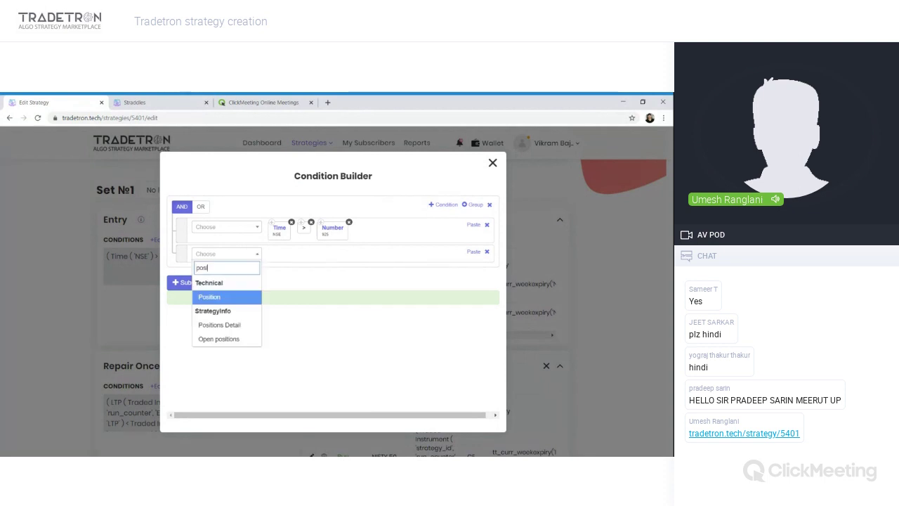
pyautogui.press('Return')
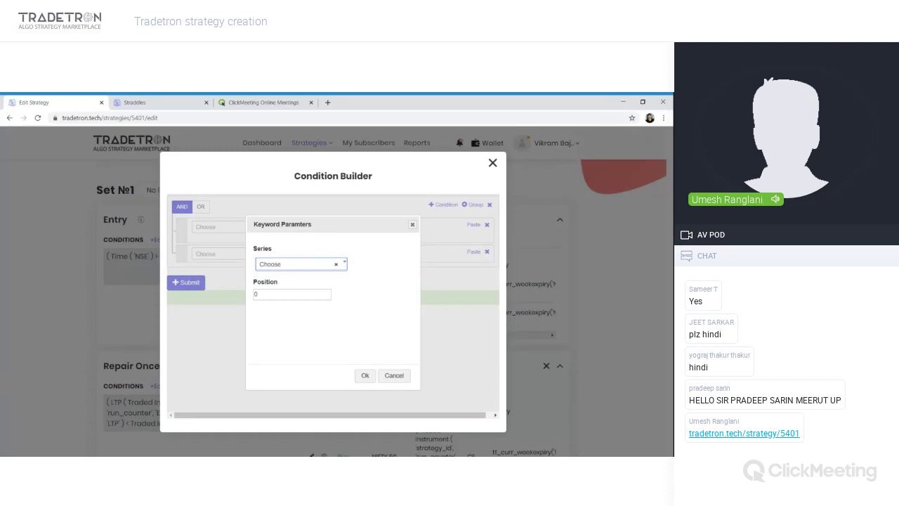
pyautogui.press('Tab')
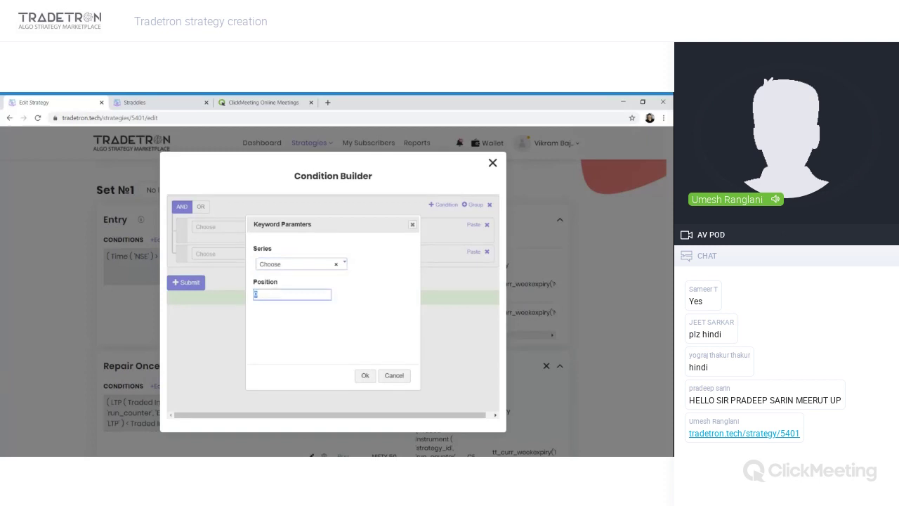
pyautogui.write('11')
pyautogui.click(295, 264)
pyautogui.write('ma')
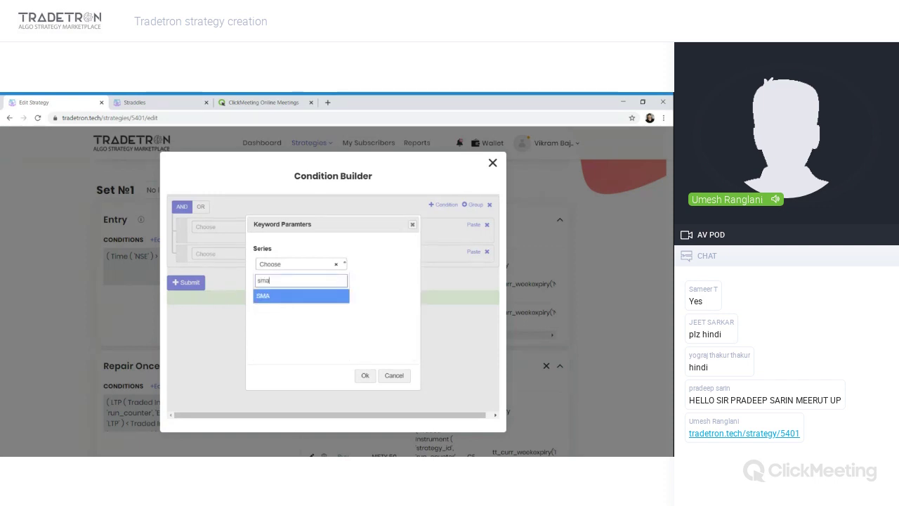
pyautogui.press('Return')
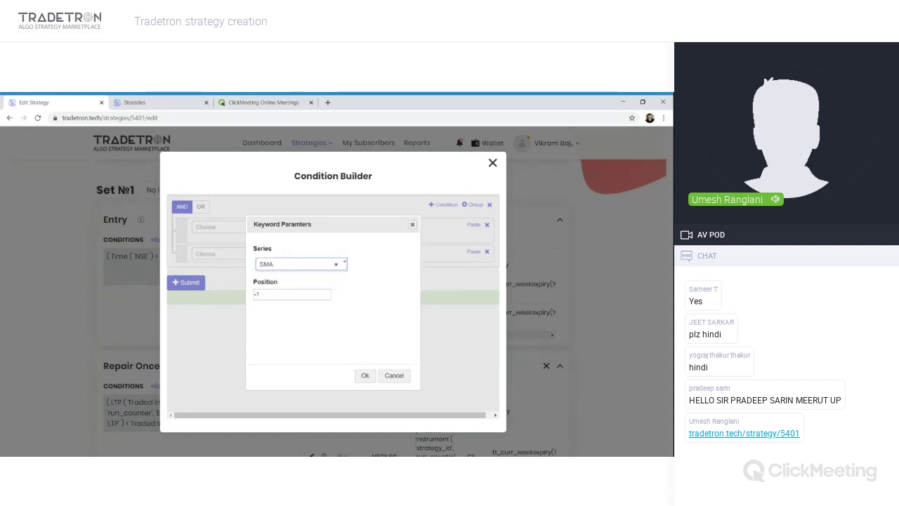
pyautogui.click(364, 376)
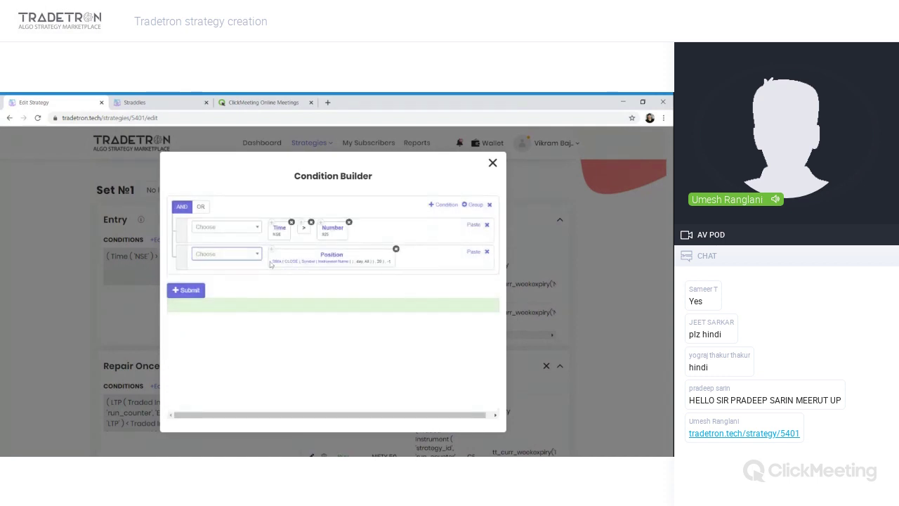
# - Set the SMA's series to CLOSE and its period to 25 in the Position keyword
pyautogui.click(277, 262)
pyautogui.click(302, 261)
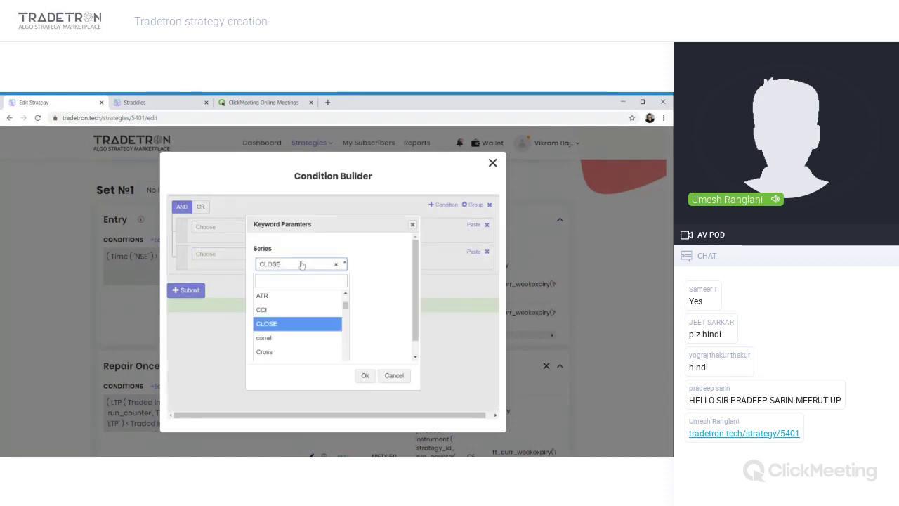
pyautogui.scroll(-5, 291, 342)
pyautogui.scroll(5, 291, 344)
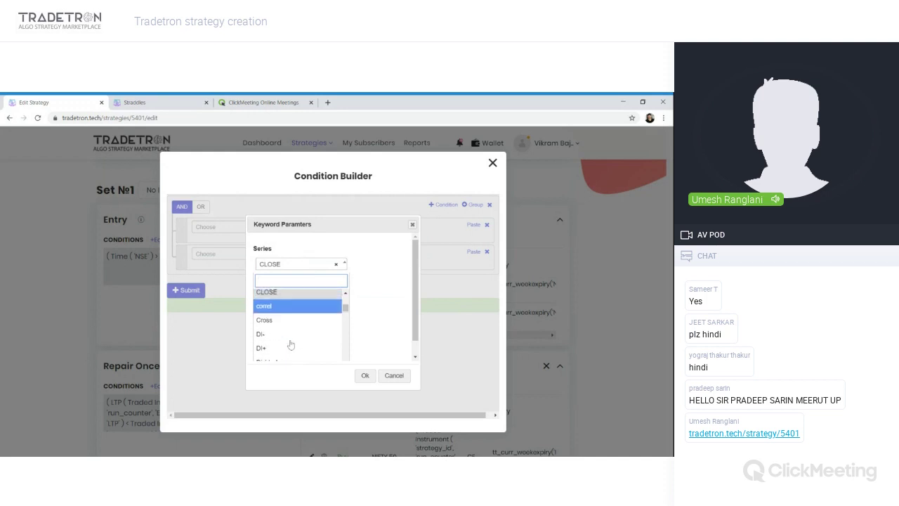
pyautogui.click(286, 298)
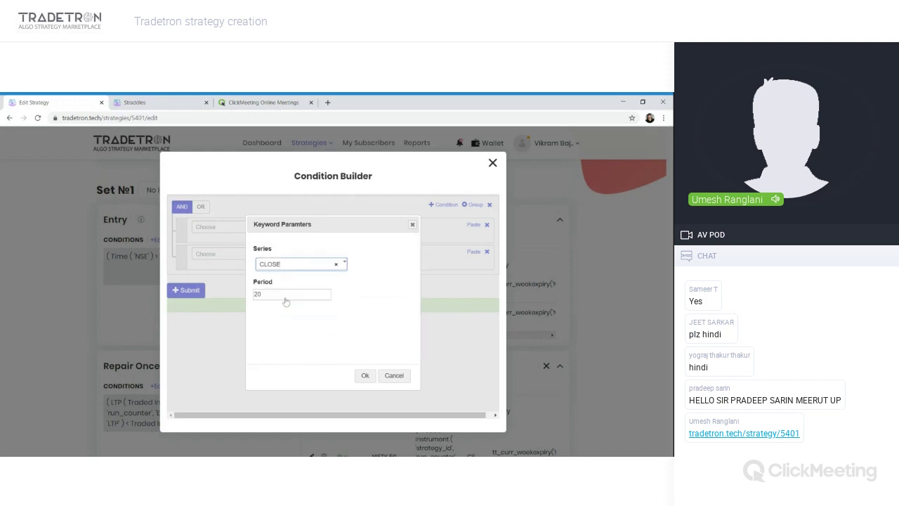
pyautogui.click(285, 301)
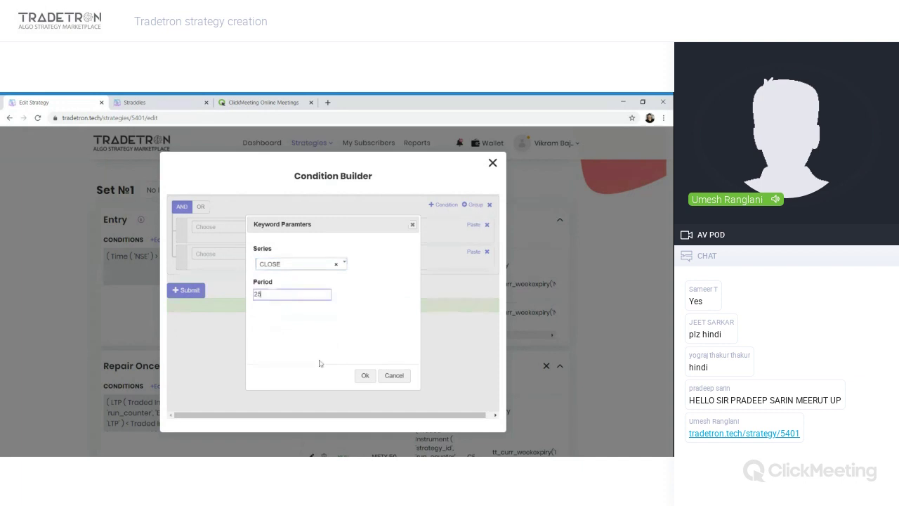
pyautogui.click(364, 375)
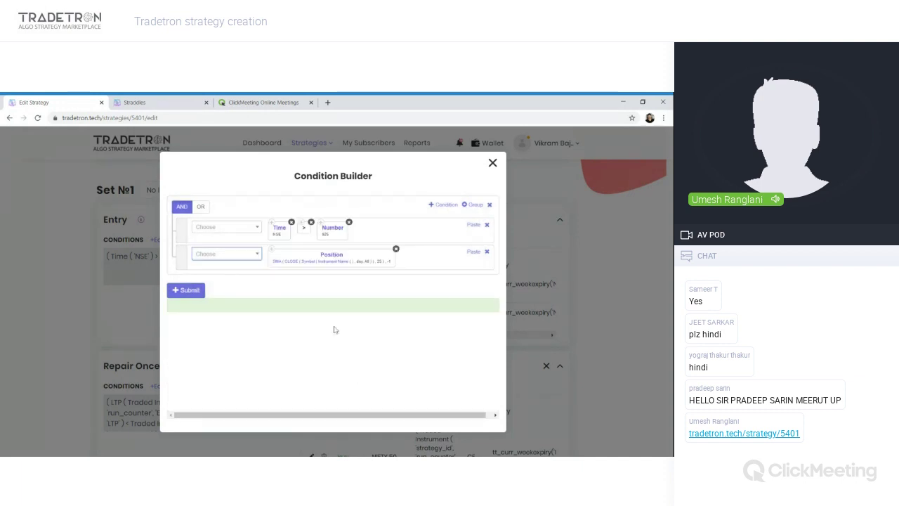
# - Set the SMA's instrument name to exchange NFO, underlying NFO - NIFTY 50 and Current Month expiry
pyautogui.click(326, 265)
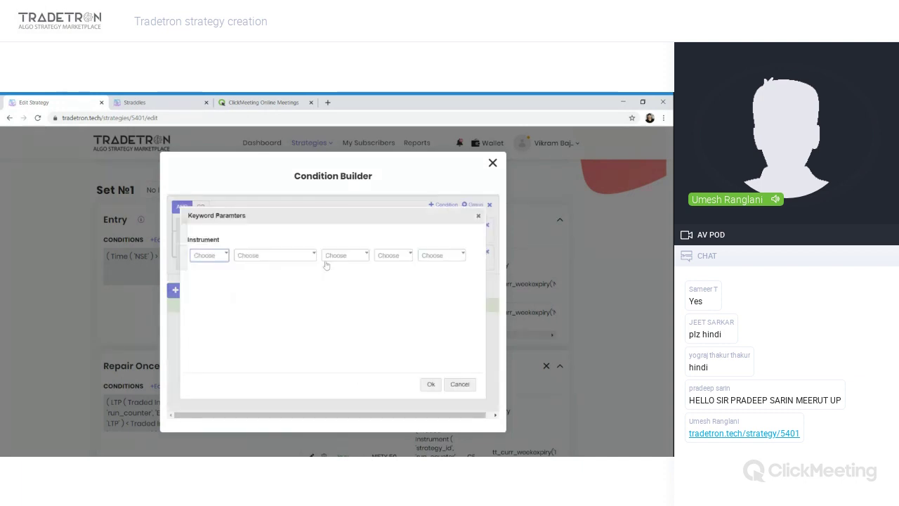
pyautogui.click(221, 257)
pyautogui.write('nse')
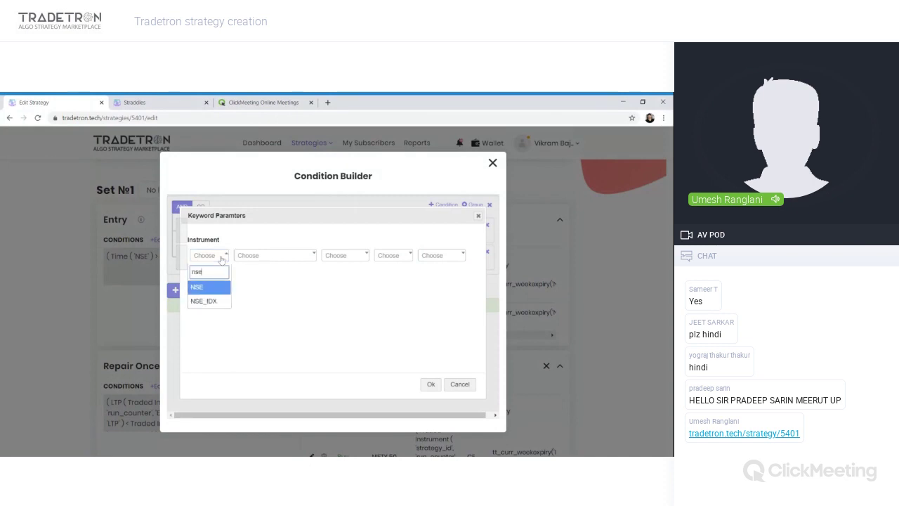
pyautogui.press('BackSpace')
pyautogui.write('f')
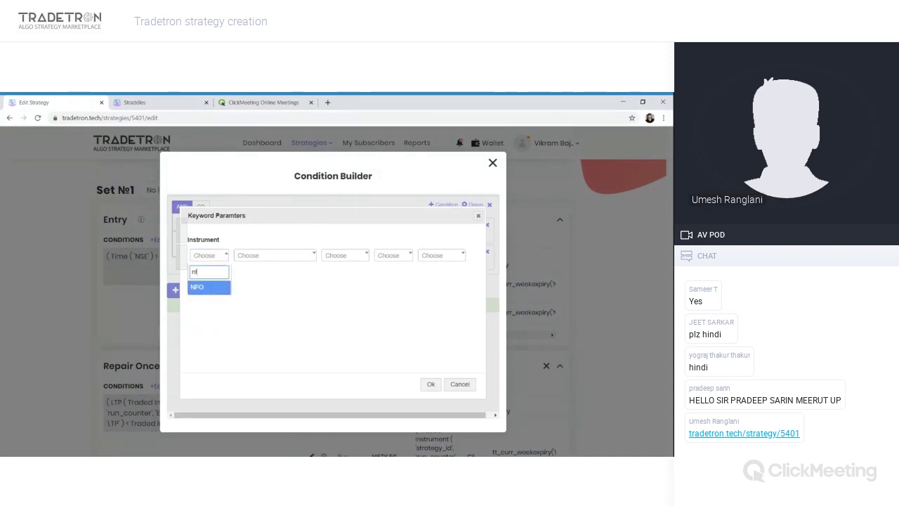
pyautogui.press('Return')
pyautogui.write('nifty')
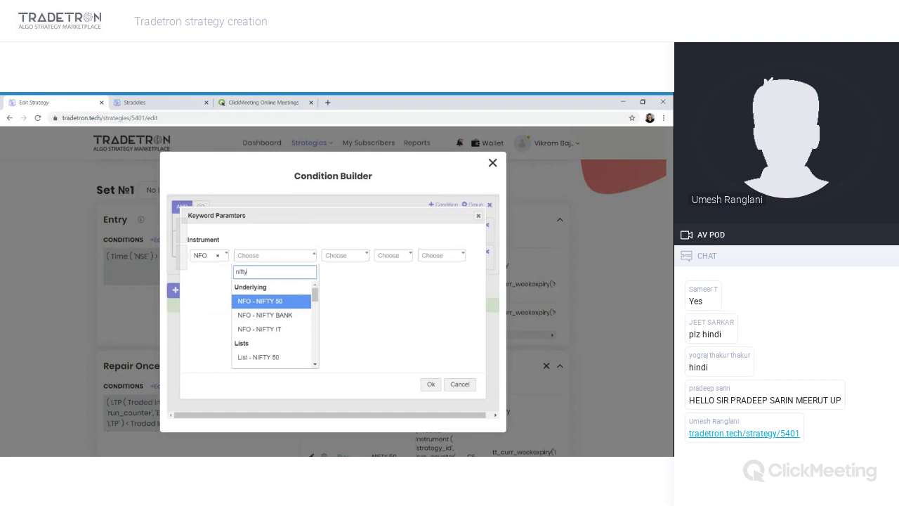
pyautogui.press('Return')
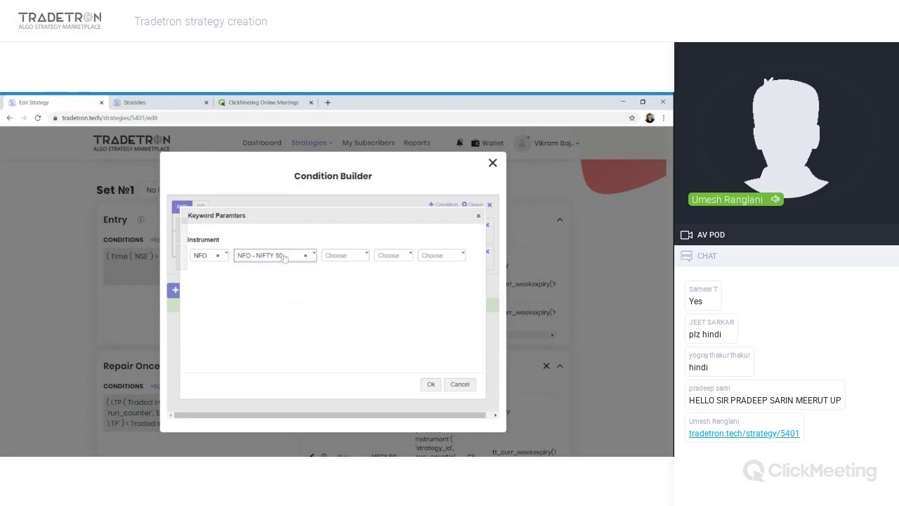
pyautogui.click(339, 256)
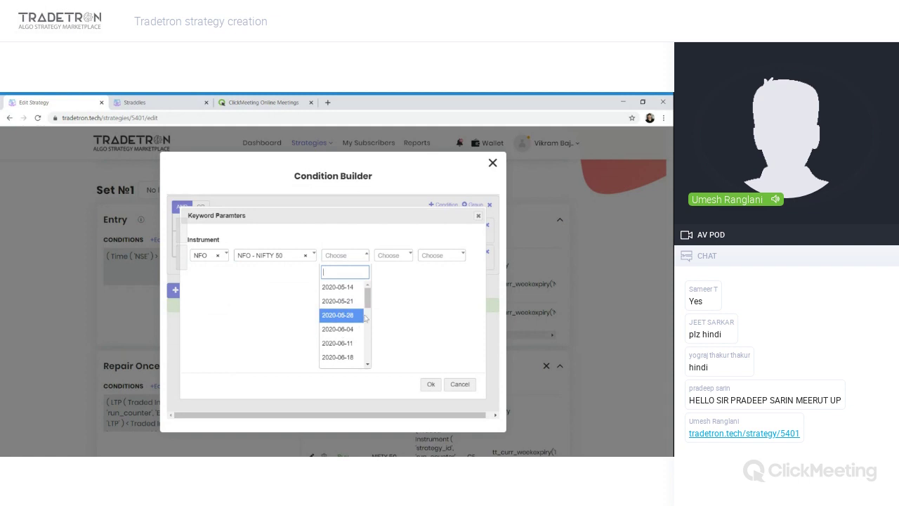
pyautogui.scroll(-10, 344, 330)
pyautogui.click(343, 358)
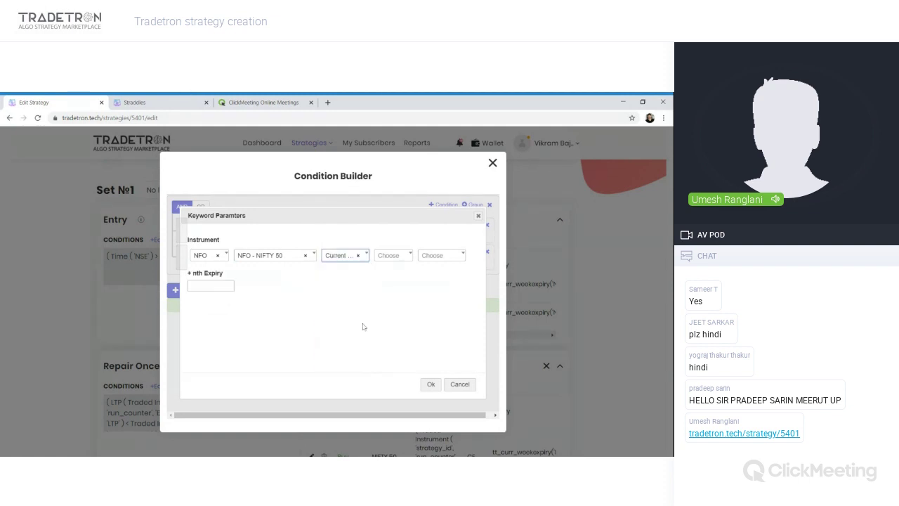
pyautogui.click(426, 384)
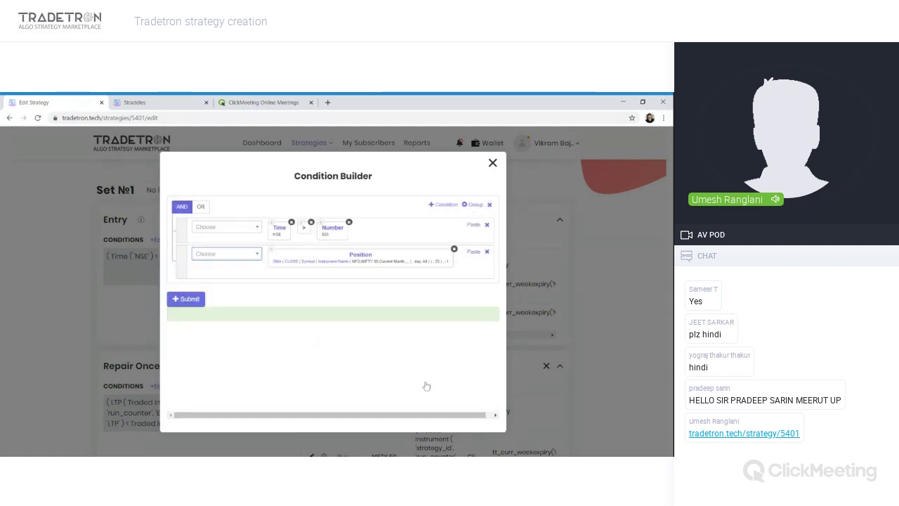
# - Add the > operator after the Position block and paste a copy of that block into the same condition
pyautogui.click(242, 257)
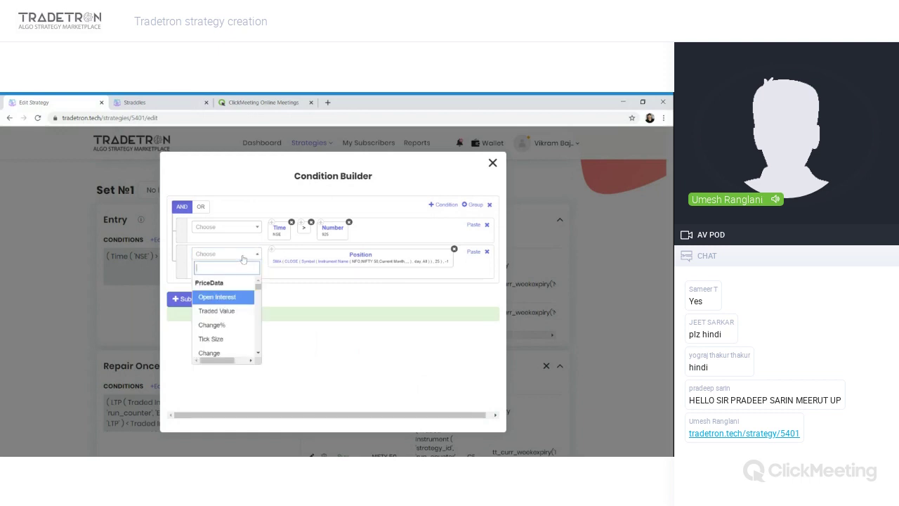
pyautogui.click(243, 259)
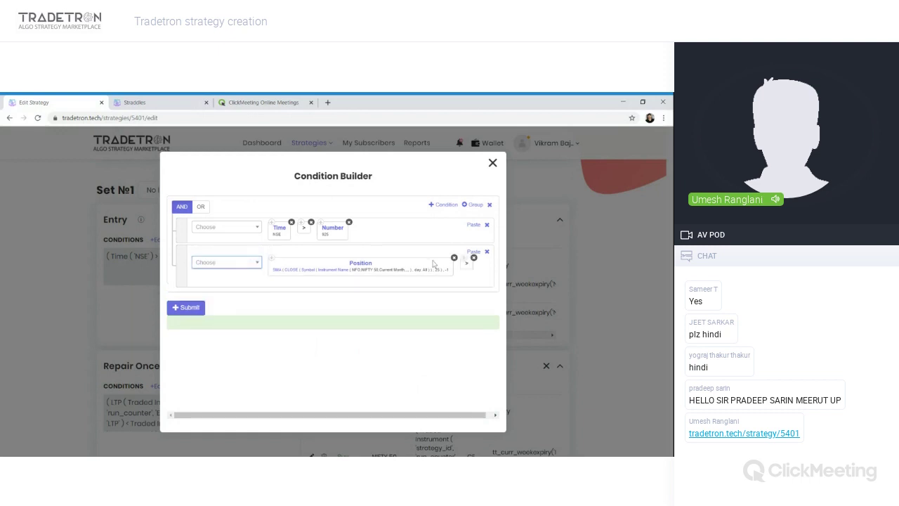
pyautogui.click(273, 258)
pyautogui.click(465, 253)
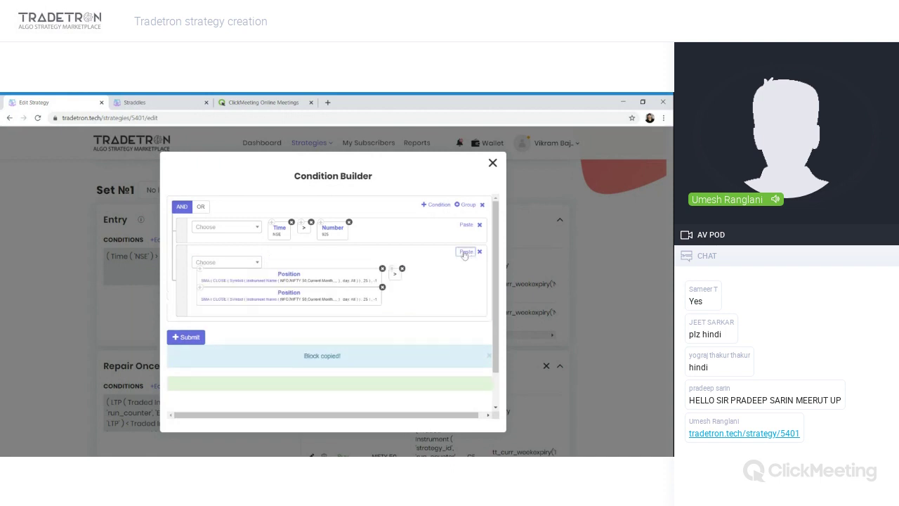
# - Set the SMA period of the copied Position block to 50
pyautogui.click(208, 300)
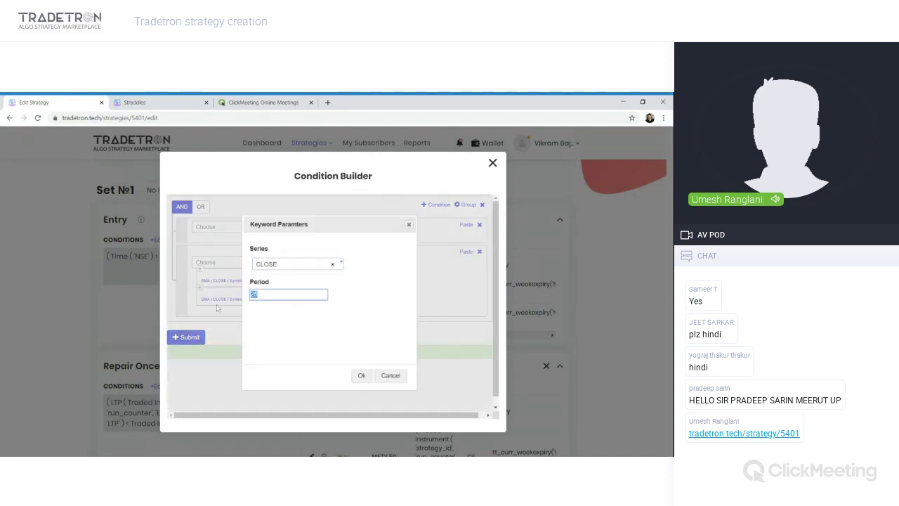
pyautogui.write('50')
pyautogui.click(361, 376)
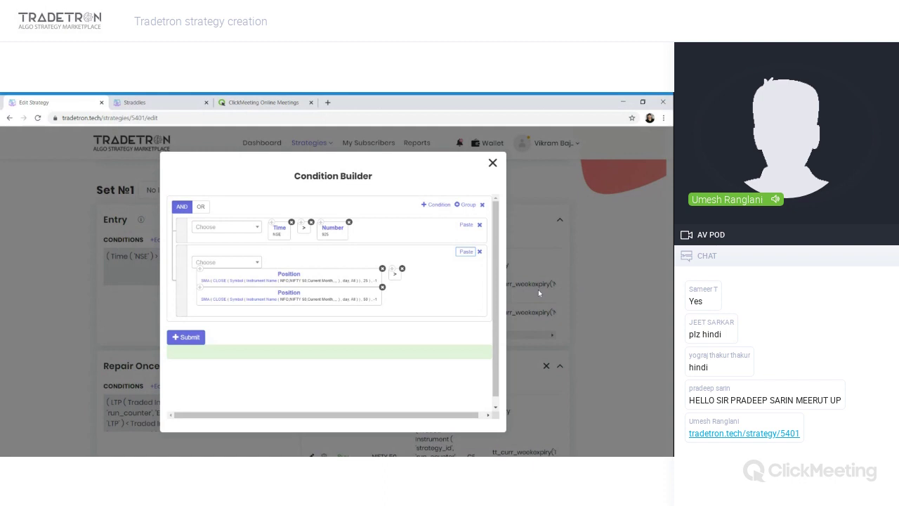
# - Set the candle type in the first Position block to 30m and remove the surplus empty conditions
pyautogui.click(438, 204)
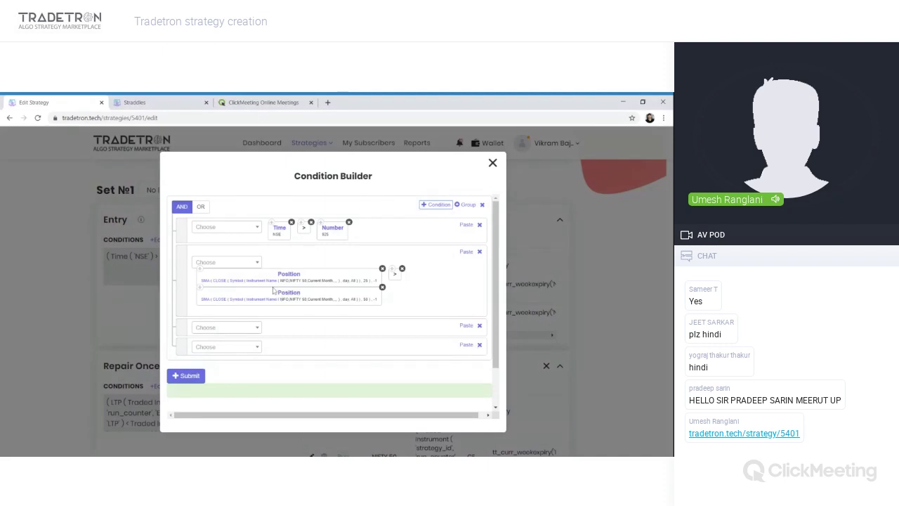
pyautogui.click(238, 282)
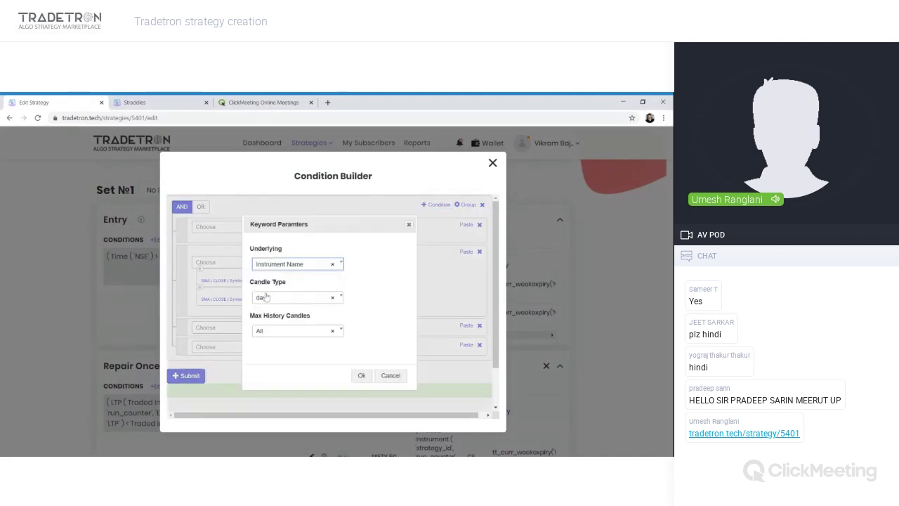
pyautogui.click(267, 298)
pyautogui.scroll(-5, 270, 344)
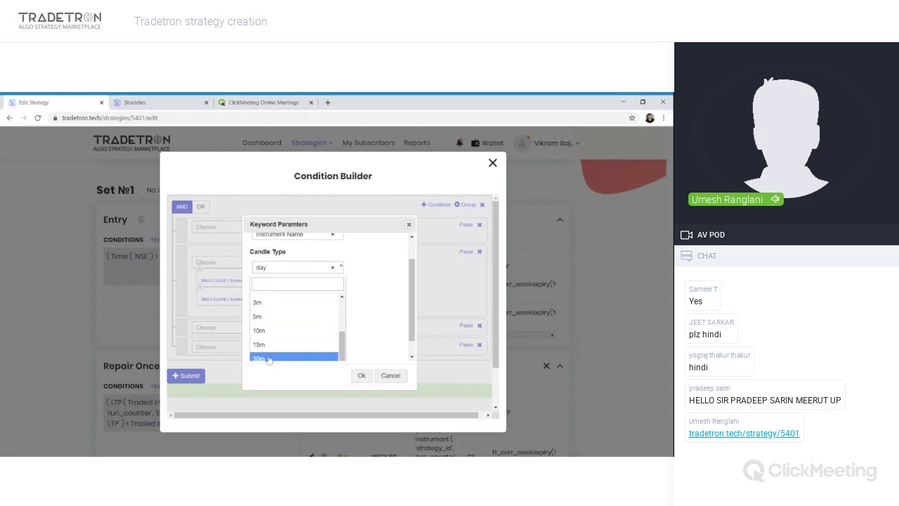
pyautogui.click(269, 356)
pyautogui.click(361, 376)
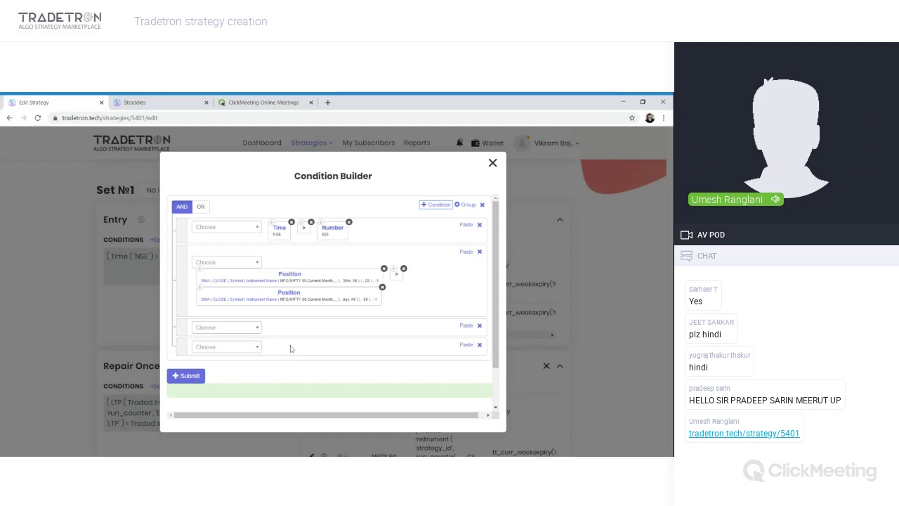
pyautogui.click(479, 325)
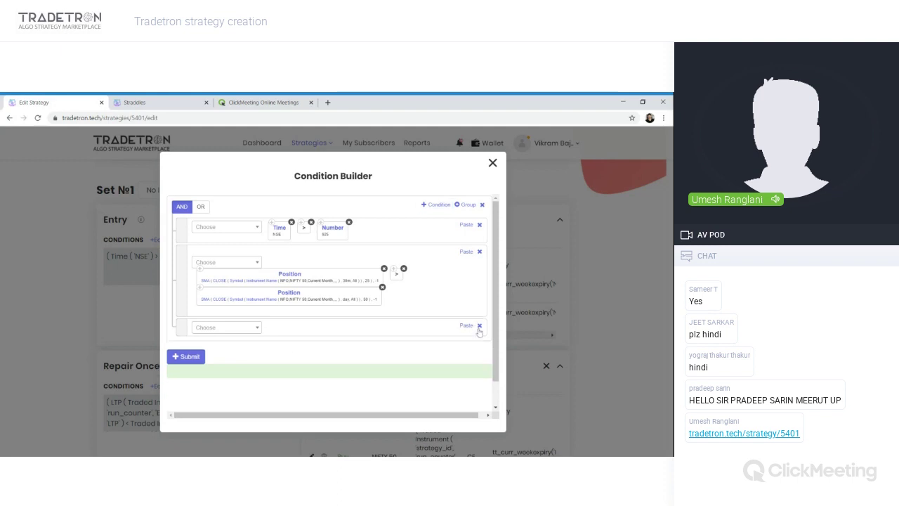
pyautogui.click(479, 326)
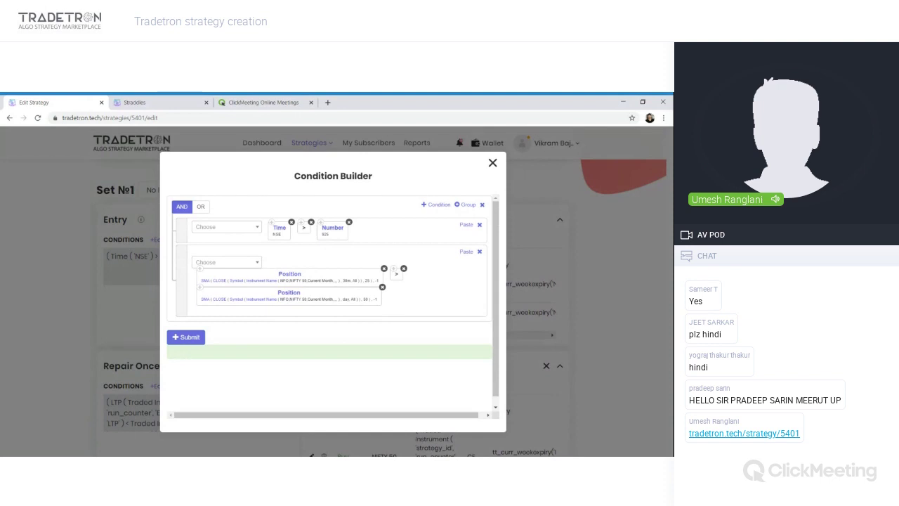
# - Look through the keywords available for the SMA condition, from price data through indicators to date and time
pyautogui.click(257, 263)
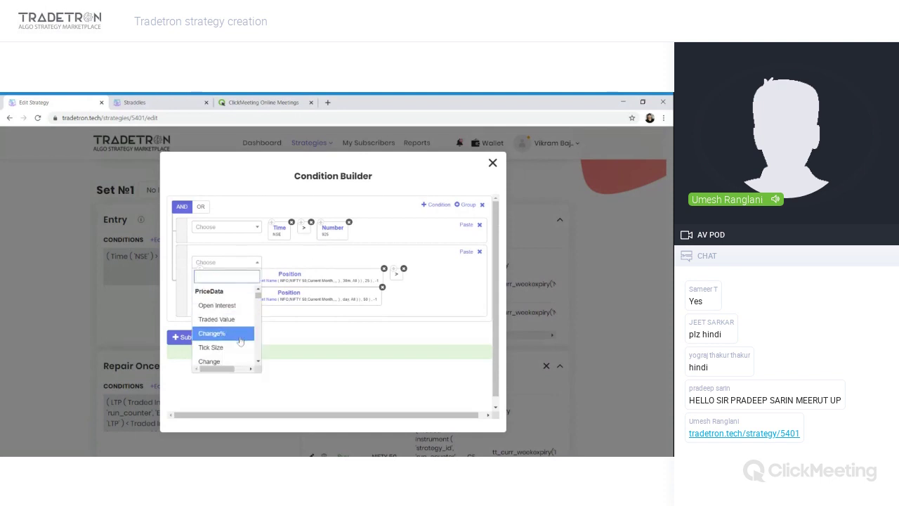
pyautogui.scroll(-10, 239, 341)
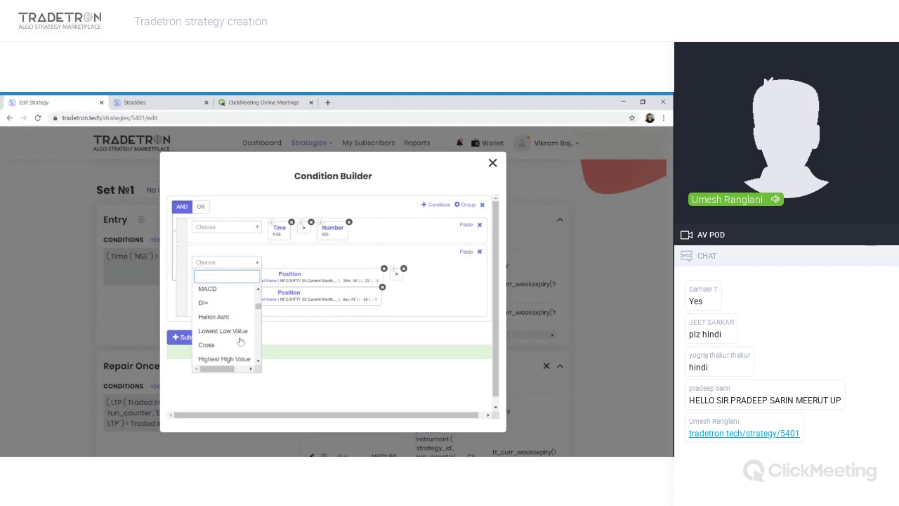
pyautogui.scroll(-10, 239, 340)
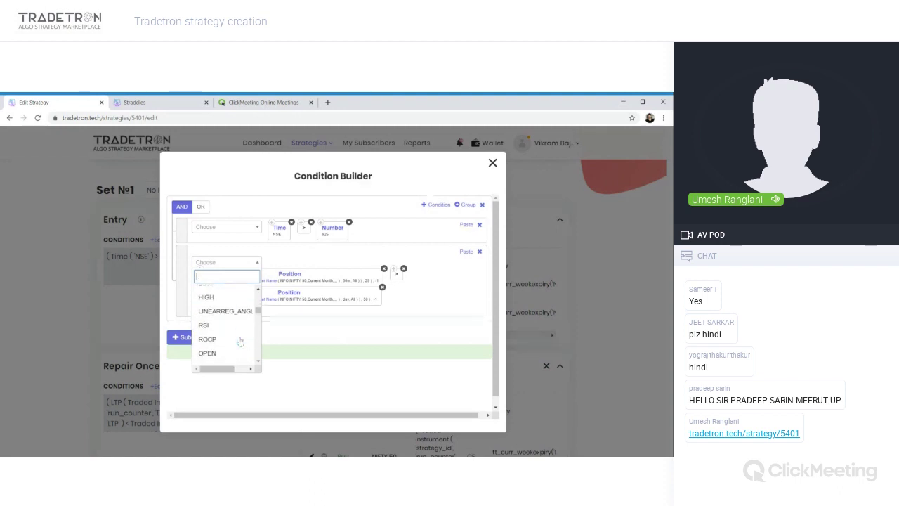
pyautogui.scroll(-5, 239, 340)
pyautogui.scroll(-10, 240, 341)
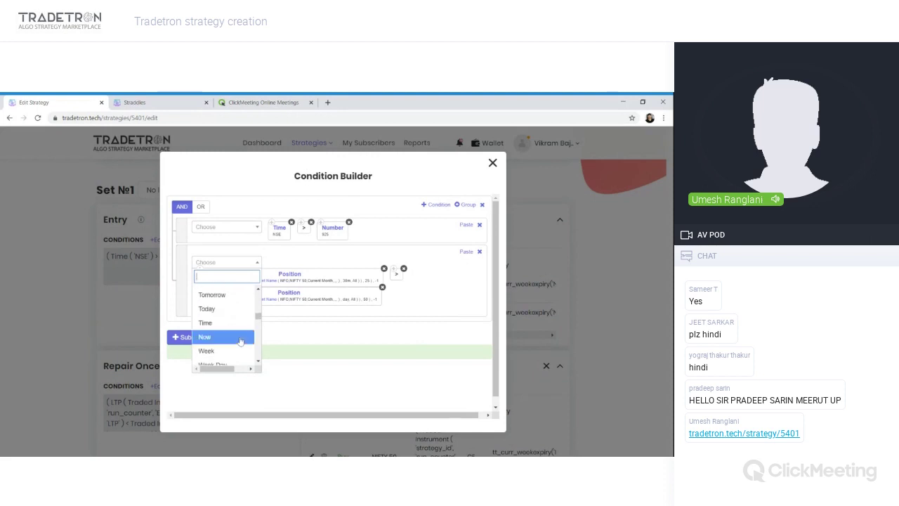
pyautogui.click(304, 355)
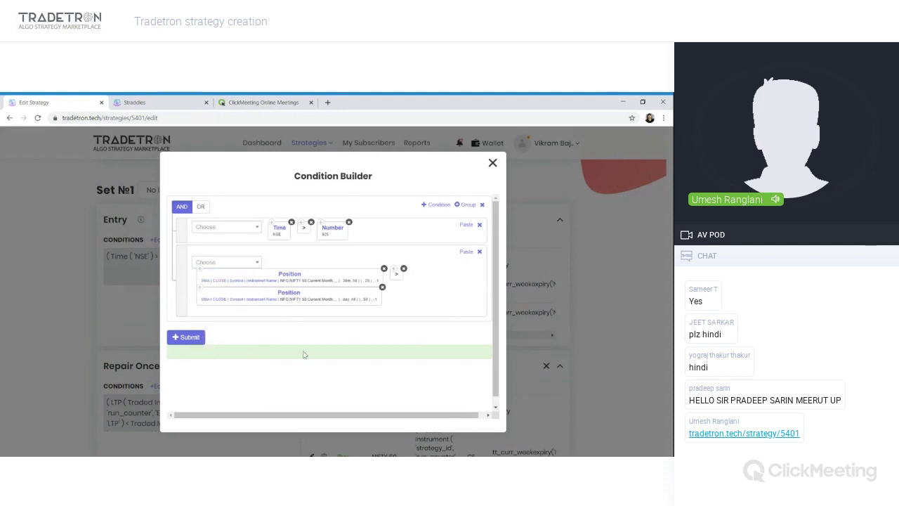
# - Delete the SMA comparison condition from the entry conditions and submit the remaining time condition
pyautogui.click(480, 252)
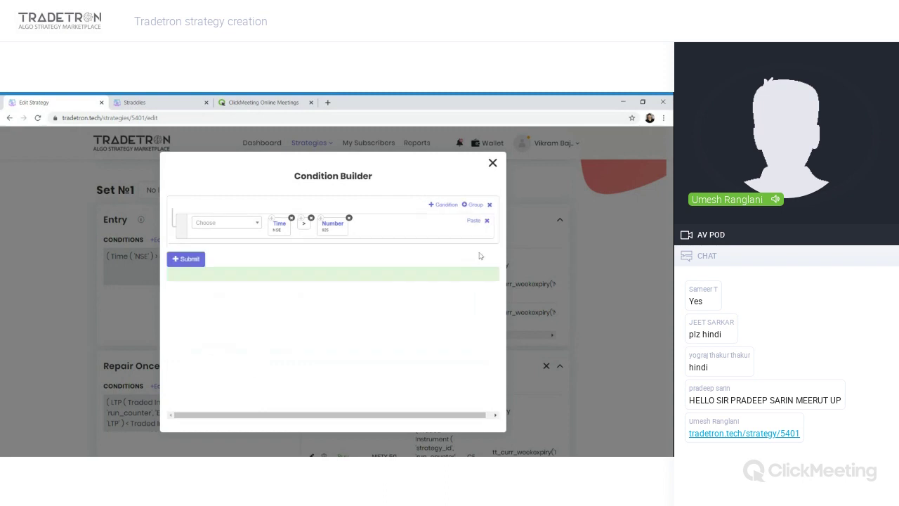
pyautogui.click(201, 258)
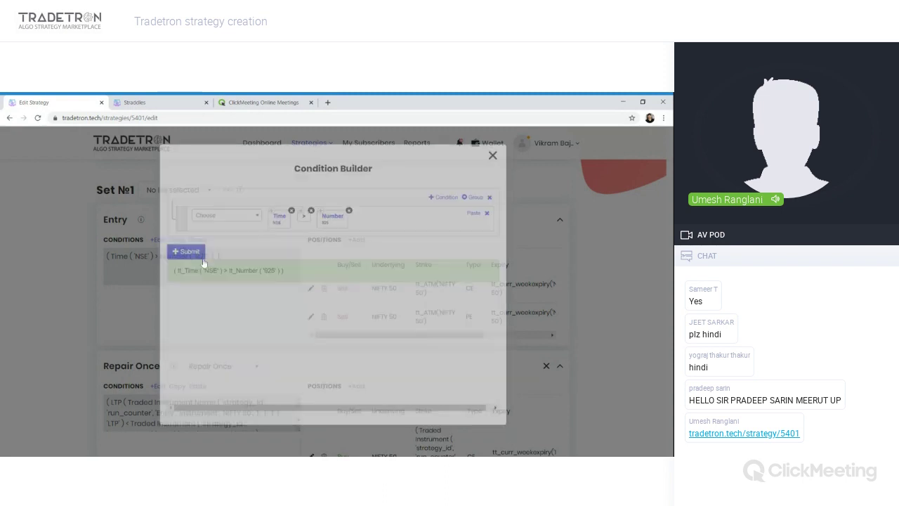
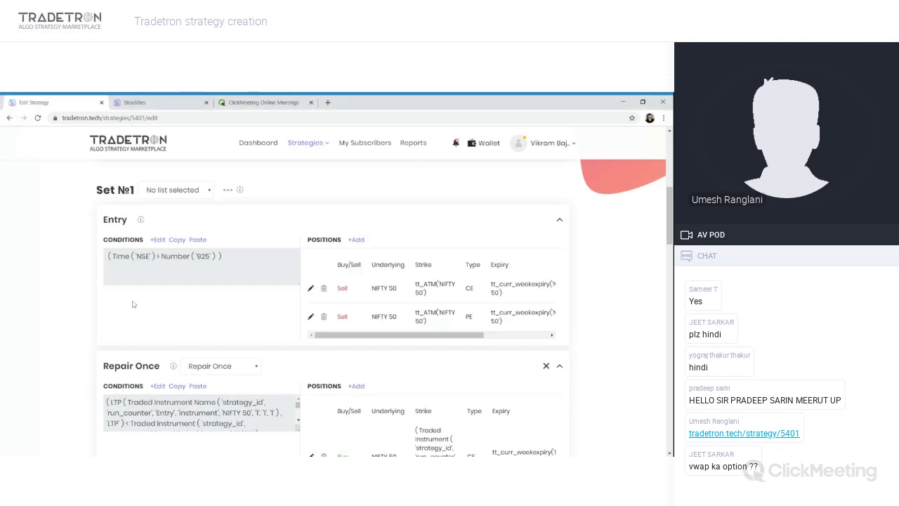
# - Add a second entry condition with a Position keyword that uses VWAP Series at position -1
pyautogui.click(157, 239)
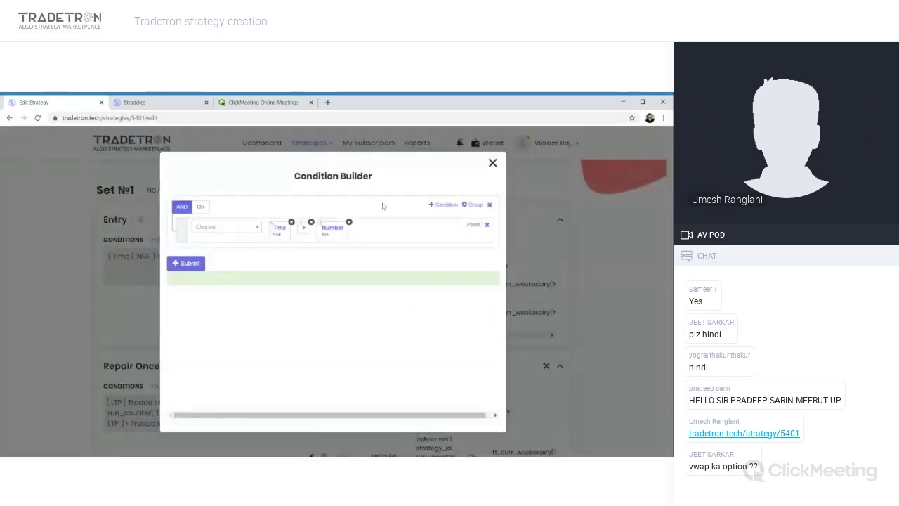
pyautogui.click(431, 205)
pyautogui.click(222, 253)
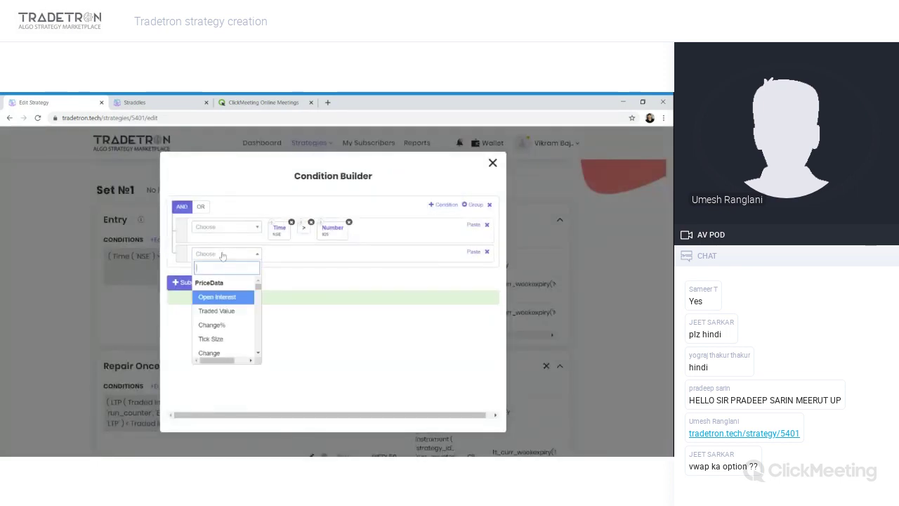
pyautogui.write('pos')
pyautogui.press('Return')
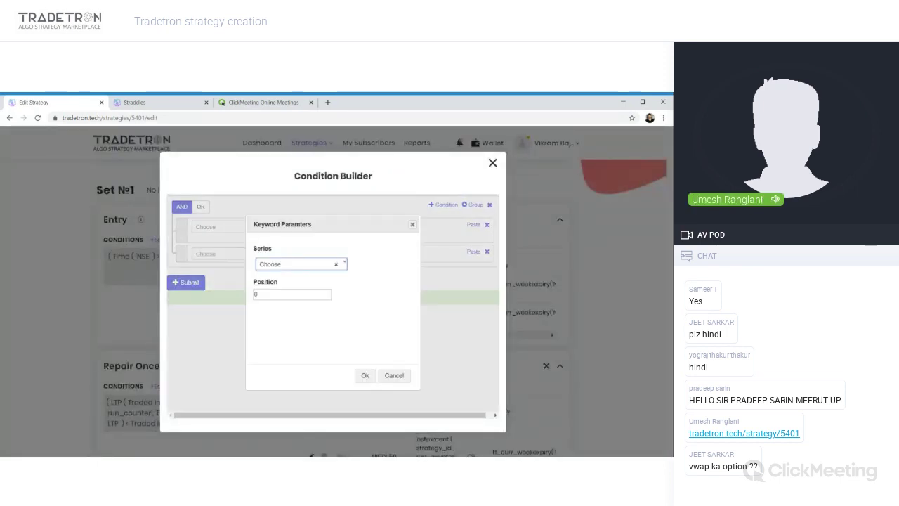
pyautogui.click(265, 266)
pyautogui.write('vwap')
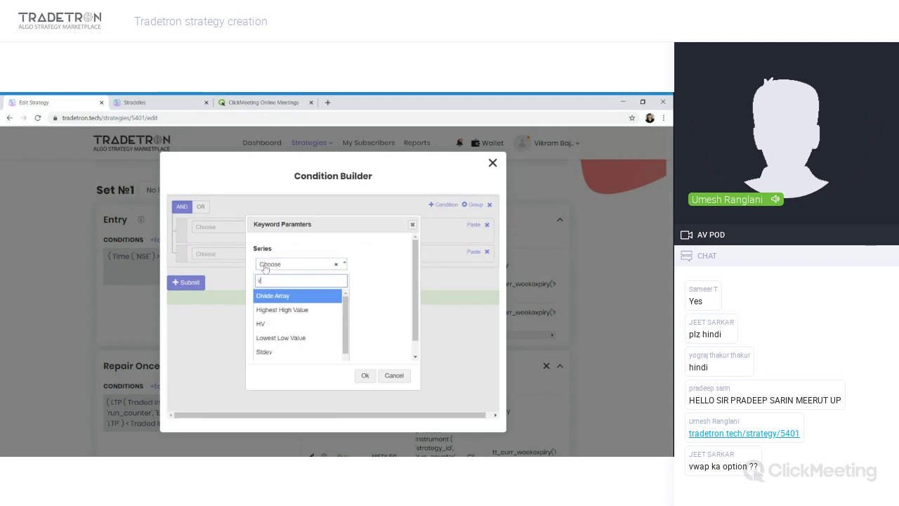
pyautogui.press('Return')
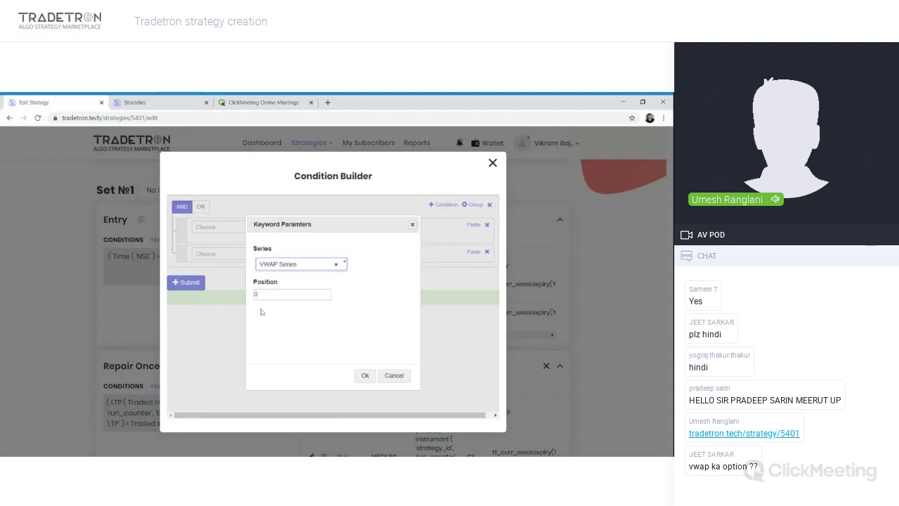
pyautogui.press('Tab')
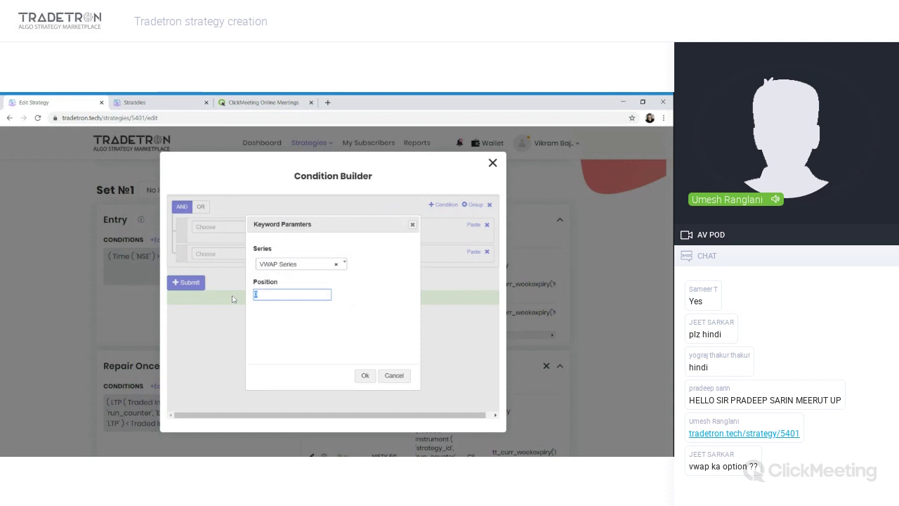
pyautogui.press('Return')
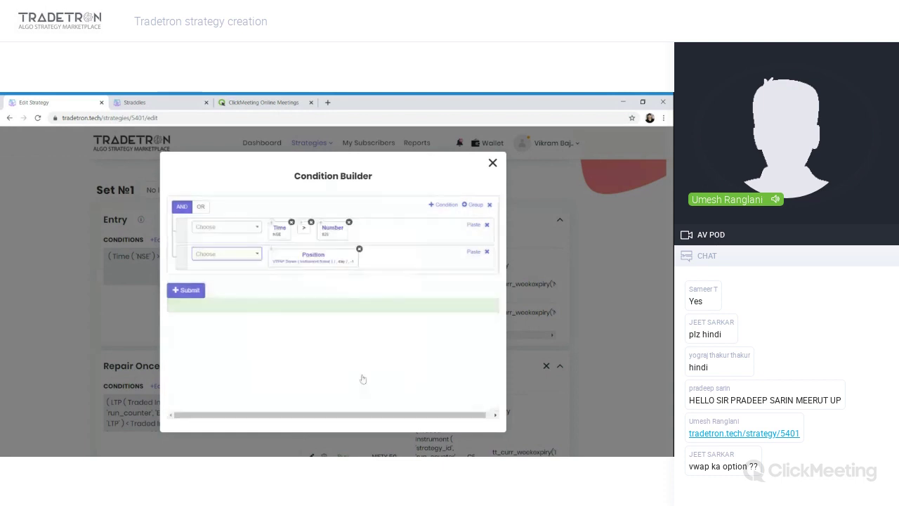
# - Set the candle type of the VWAP Series in the new Position block to 5m
pyautogui.click(309, 264)
pyautogui.click(310, 298)
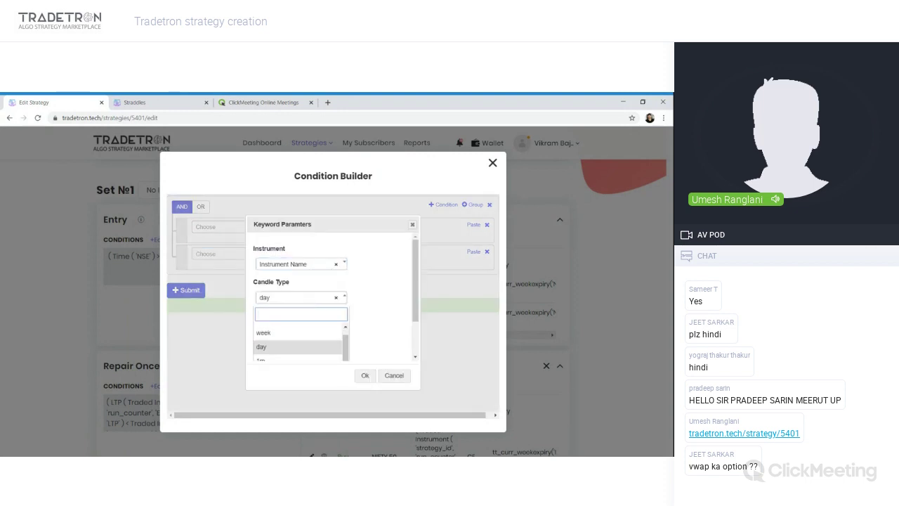
pyautogui.press('Down')
pyautogui.press('Down')
pyautogui.press('Return')
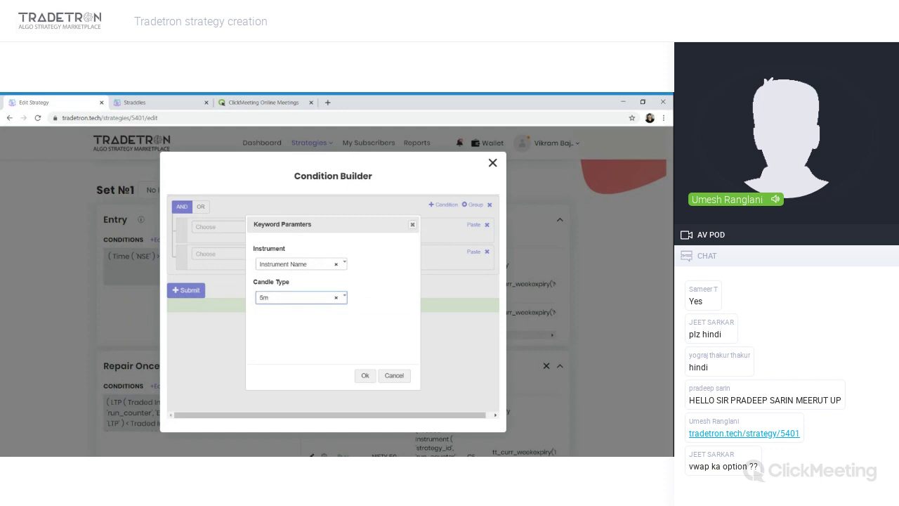
pyautogui.click(371, 376)
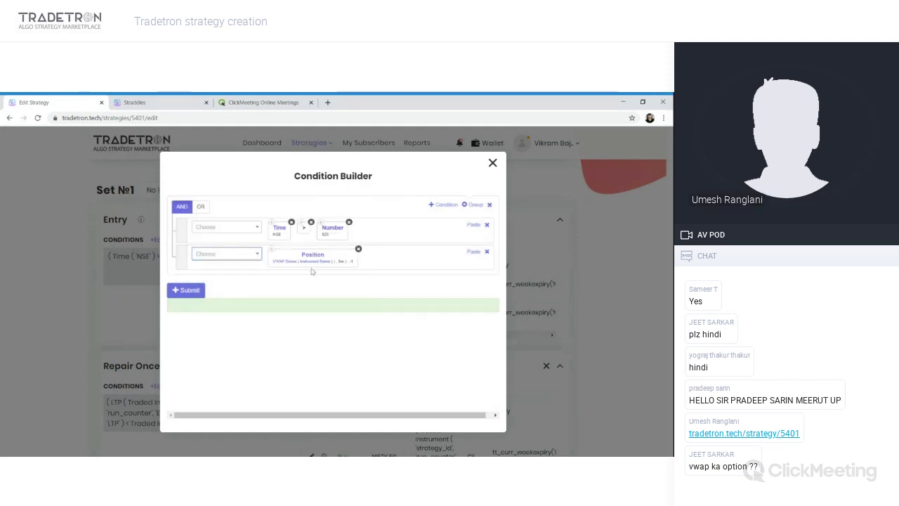